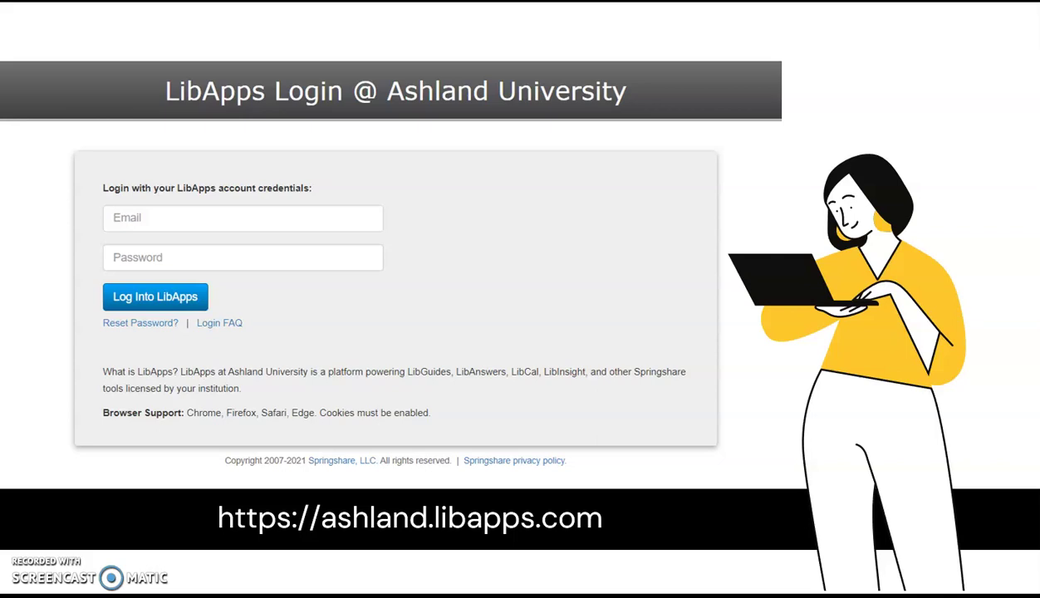
# Log into LibApps and open the LibWizard Example Quiz from Your Recent Activity.
pyautogui.press('Right')
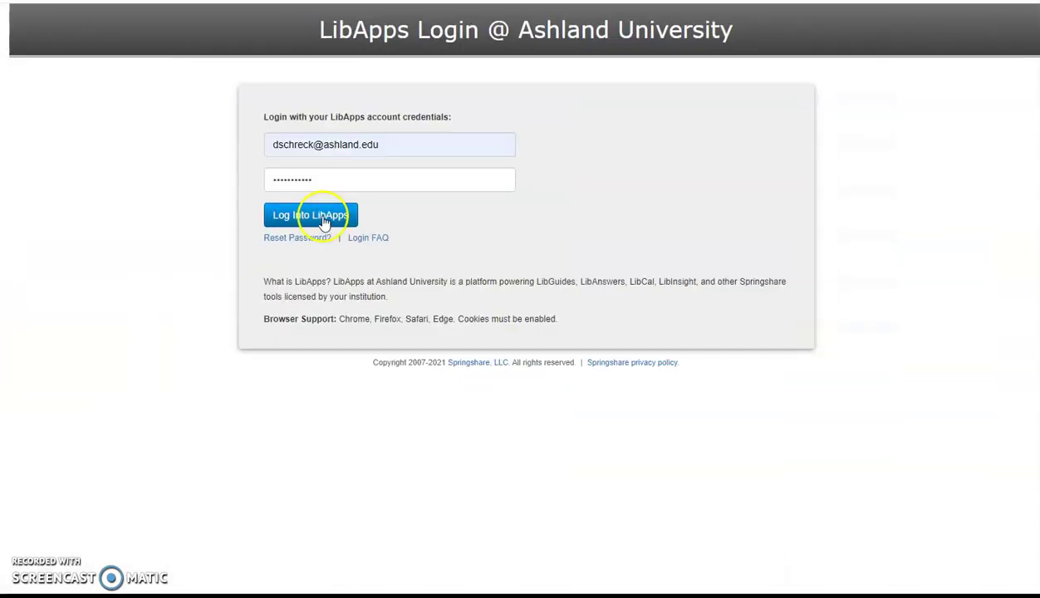
pyautogui.click(325, 223)
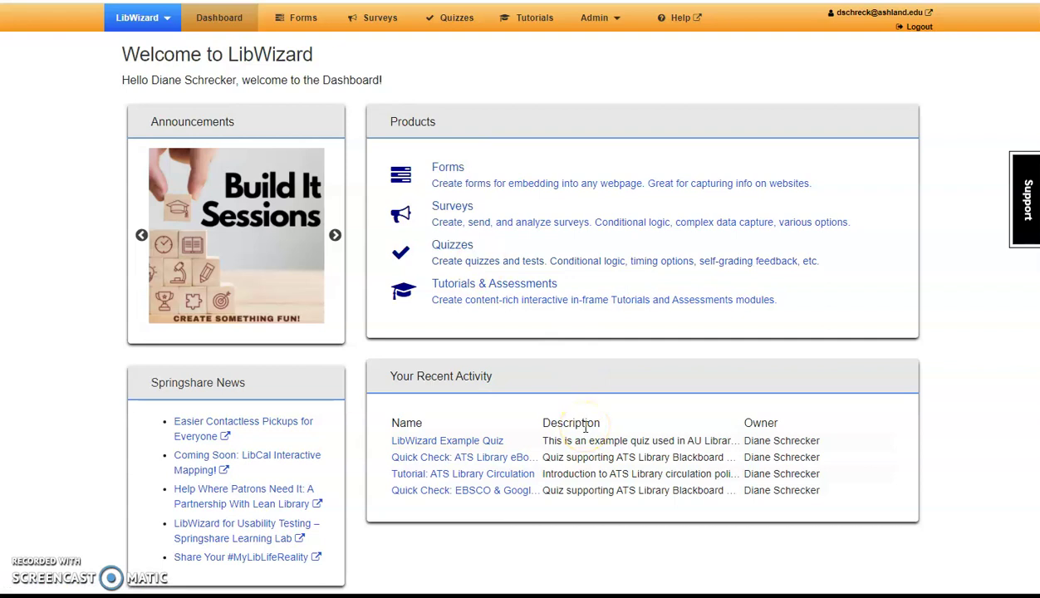
pyautogui.click(411, 445)
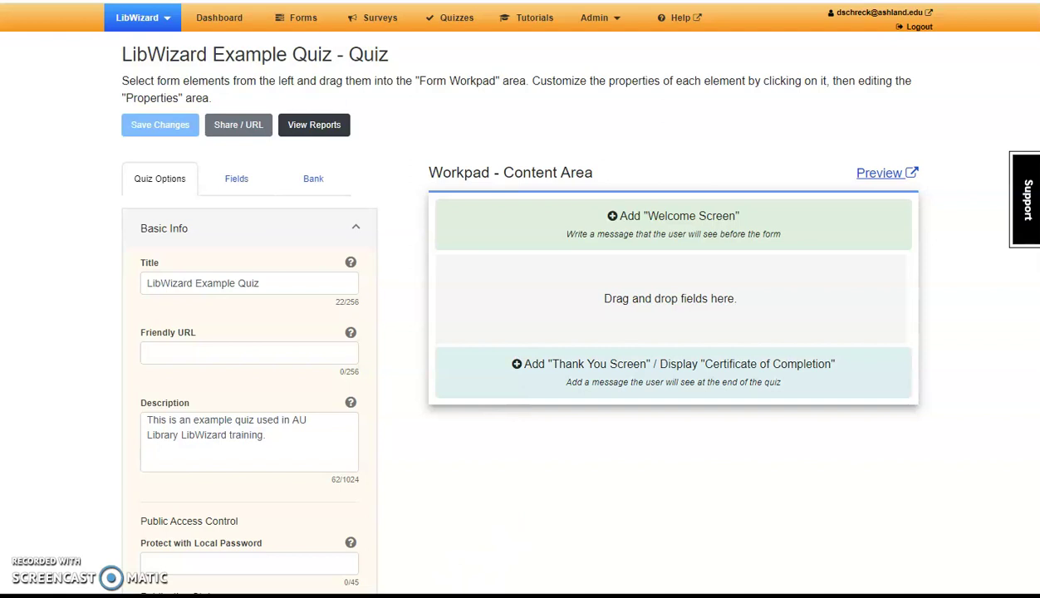
# Open a new Welcome Screen editor for the Example Quiz from the Workpad.
pyautogui.click(869, 236)
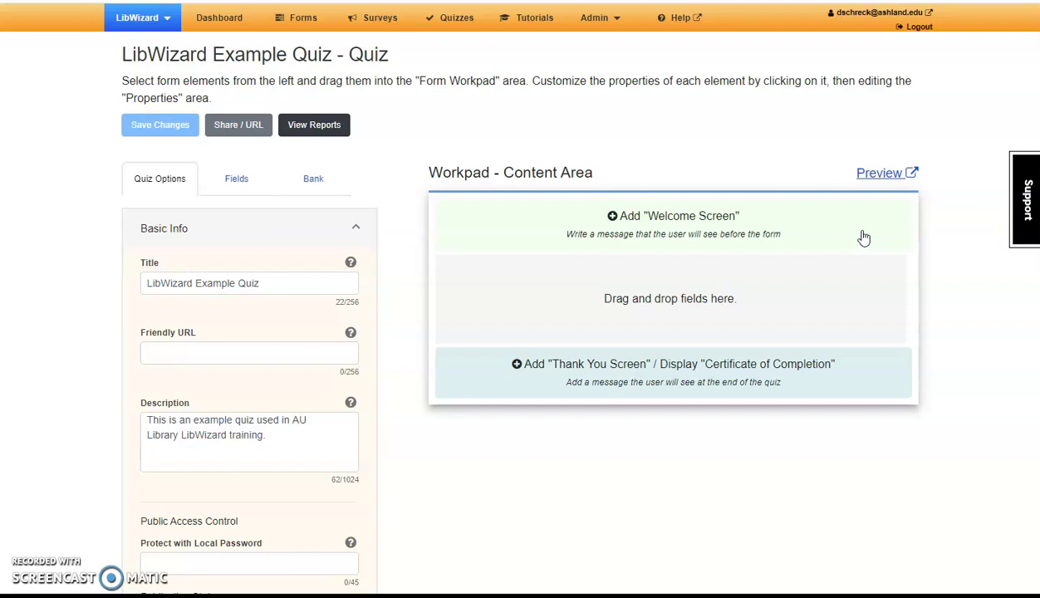
pyautogui.click(864, 238)
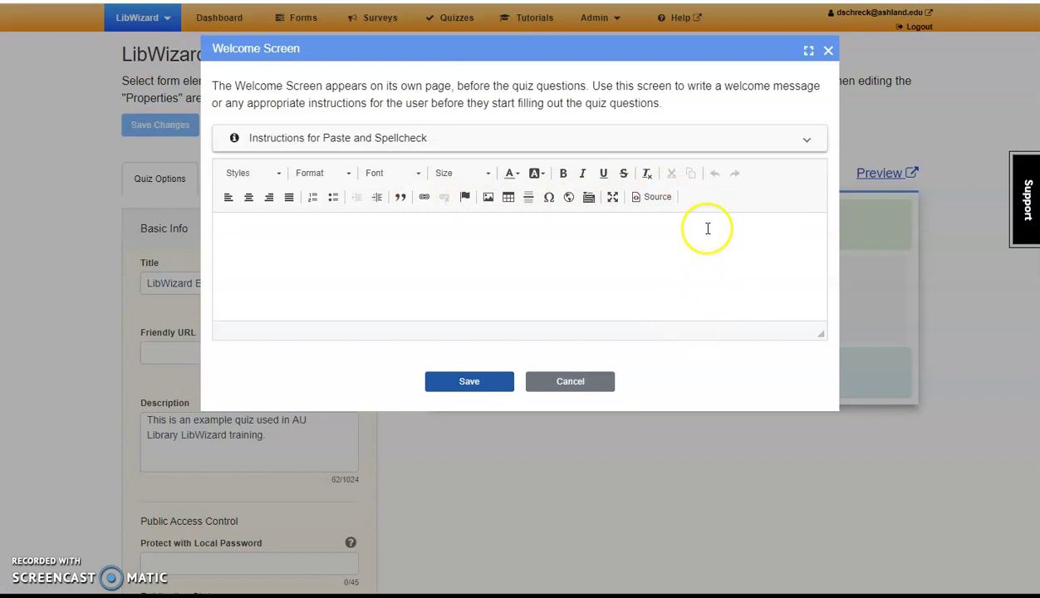
# Paste the 'LibWizard Quiz' introduction with workshop objectives into the welcome message.
pyautogui.click(809, 143)
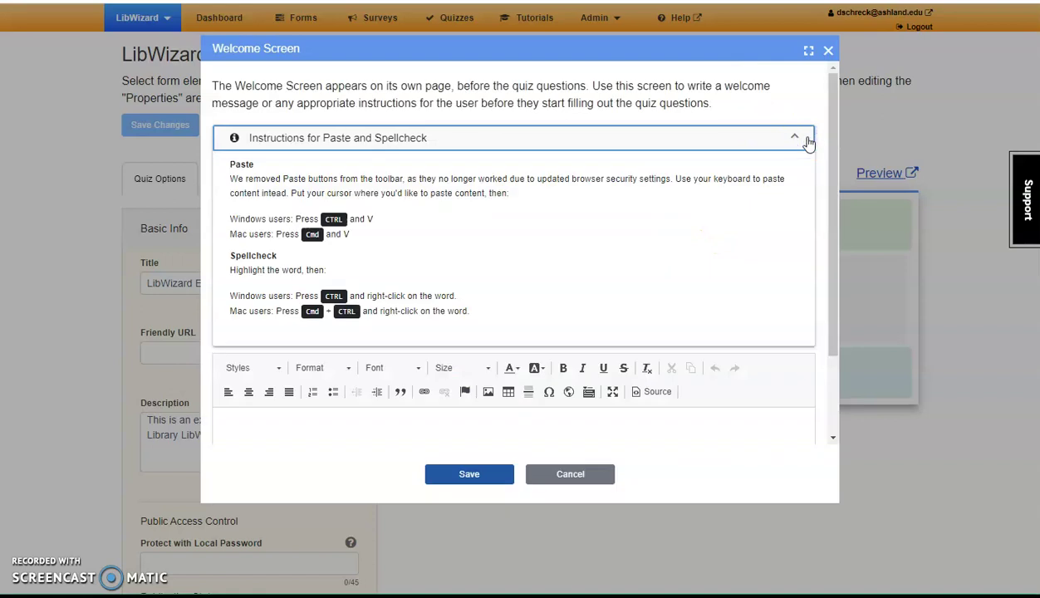
pyautogui.click(806, 141)
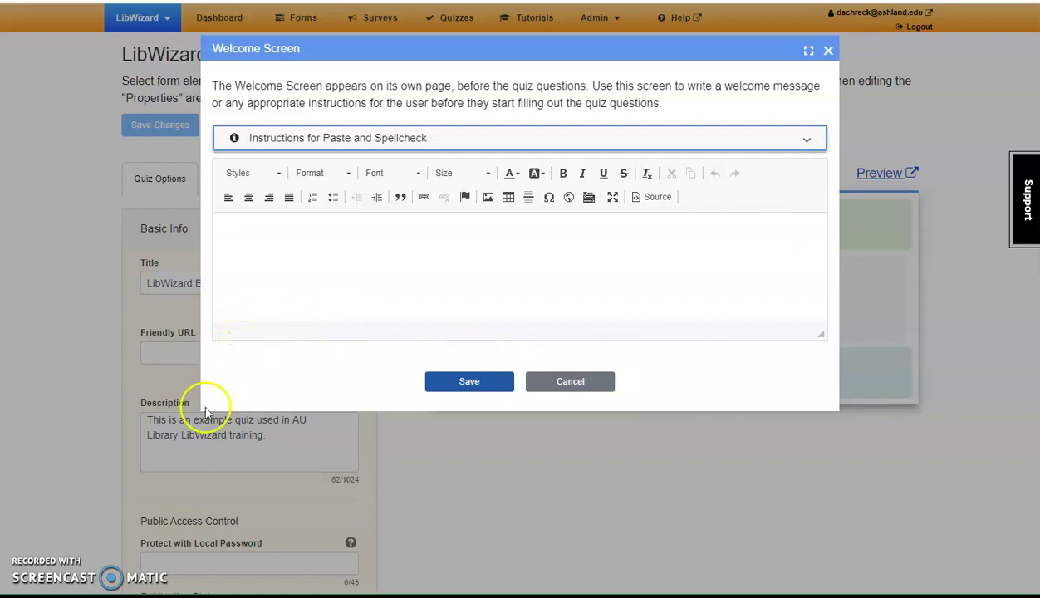
pyautogui.click(286, 231)
pyautogui.rightClick(286, 232)
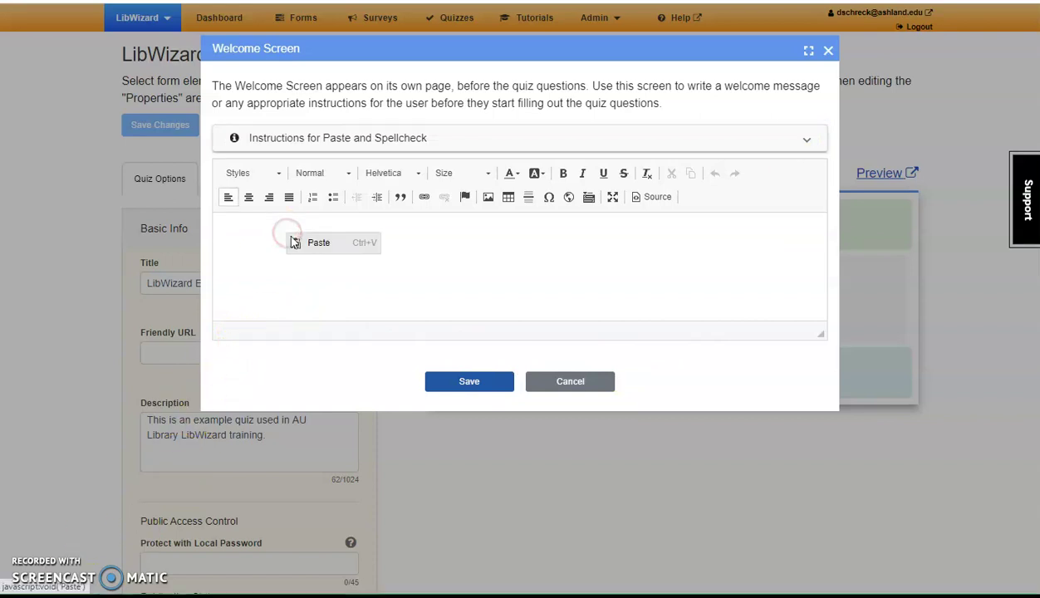
pyautogui.click(312, 242)
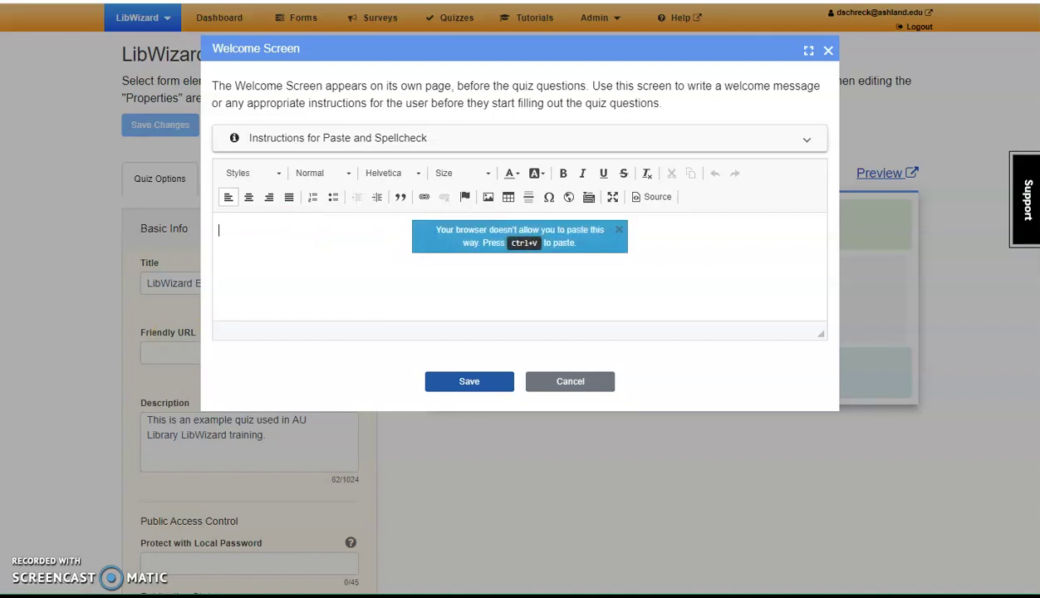
pyautogui.click(294, 232)
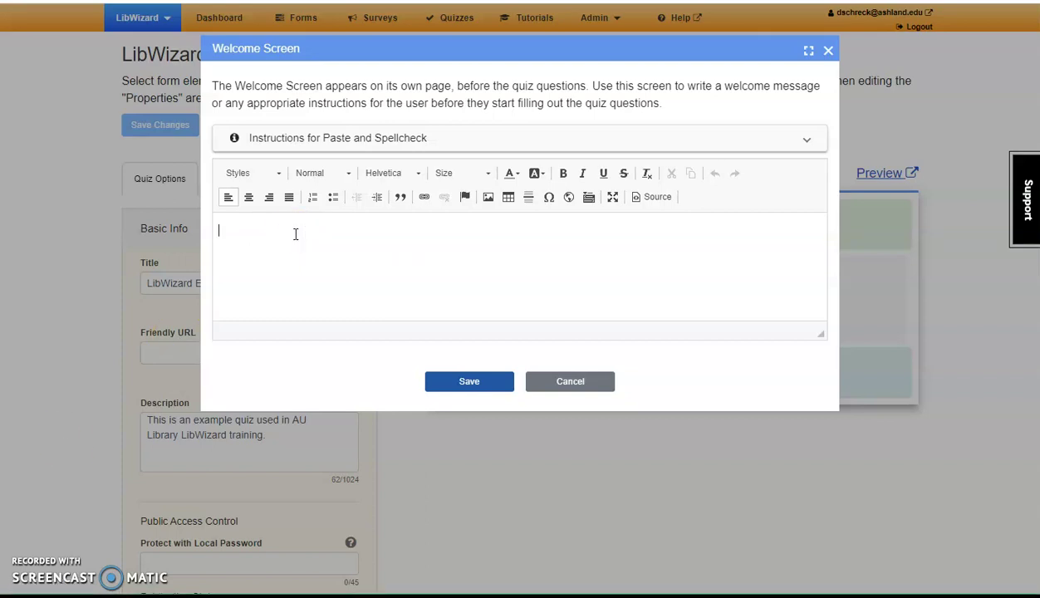
pyautogui.hotkey('ctrl', 'v')
pyautogui.click(209, 505)
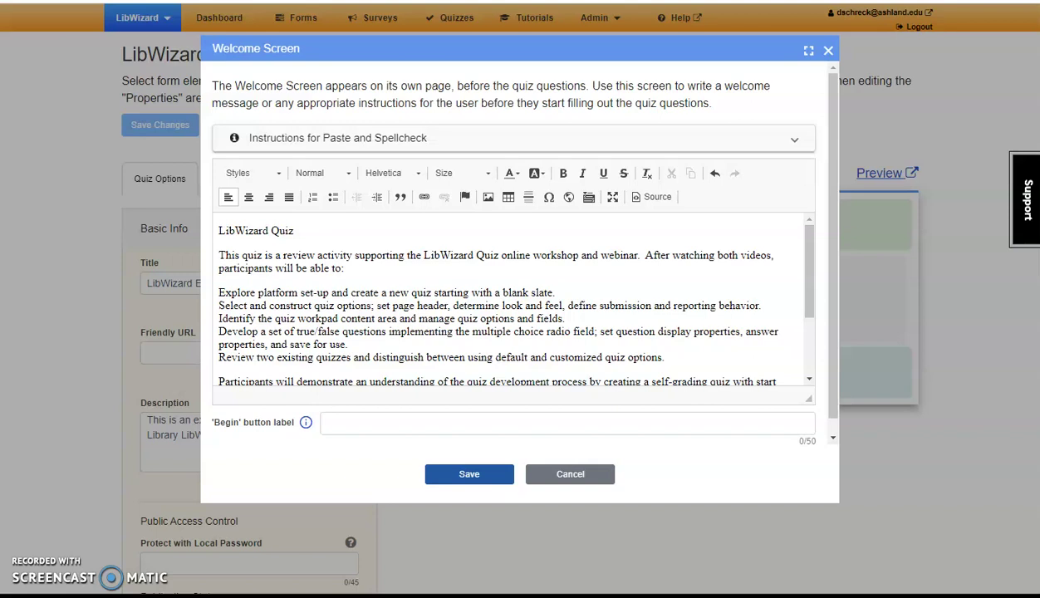
# Set all the welcome text to the Verdana font.
pyautogui.moveTo(219, 230); pyautogui.dragTo(669, 424)
pyautogui.click(384, 174)
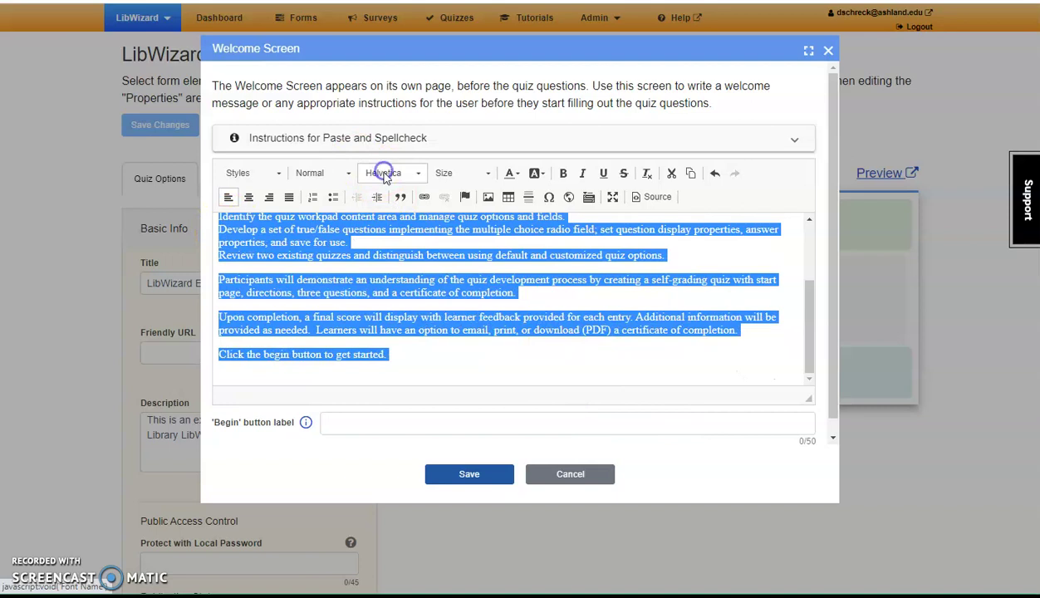
pyautogui.scroll(-3, 399, 250)
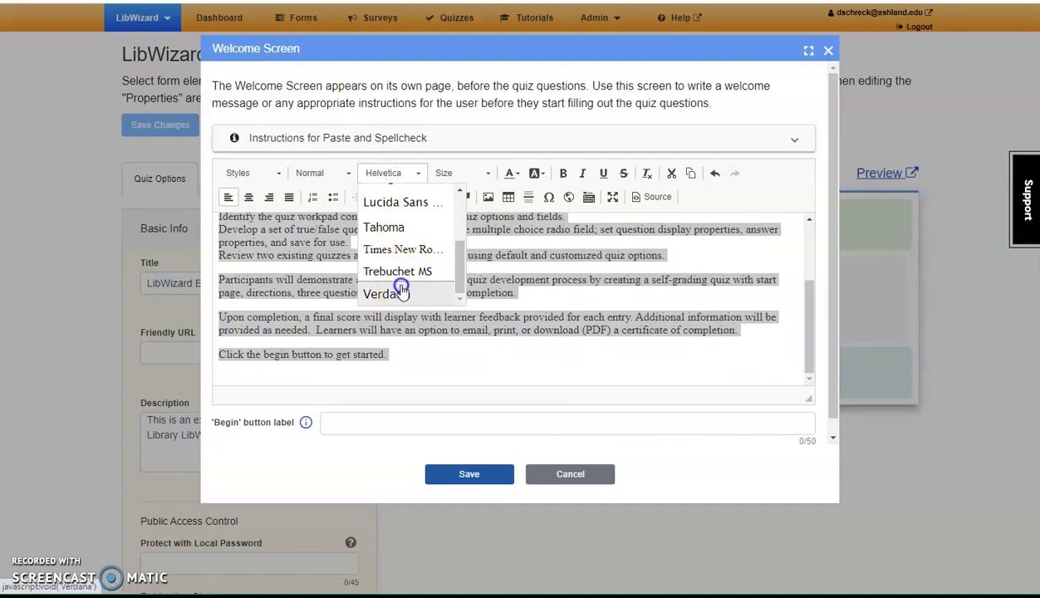
pyautogui.click(384, 293)
pyautogui.click(406, 282)
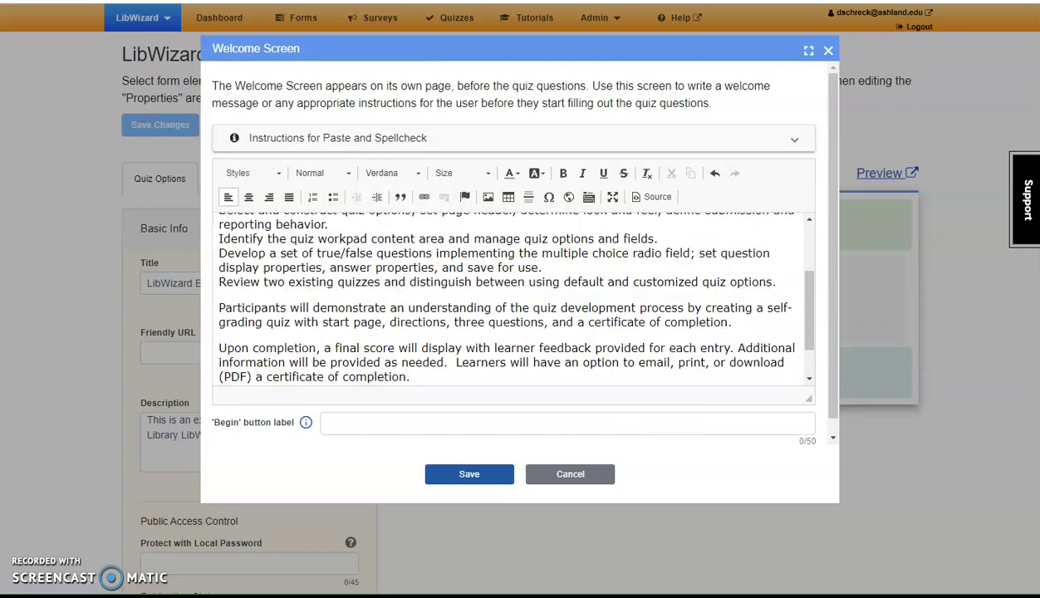
pyautogui.scroll(3, 295, 353)
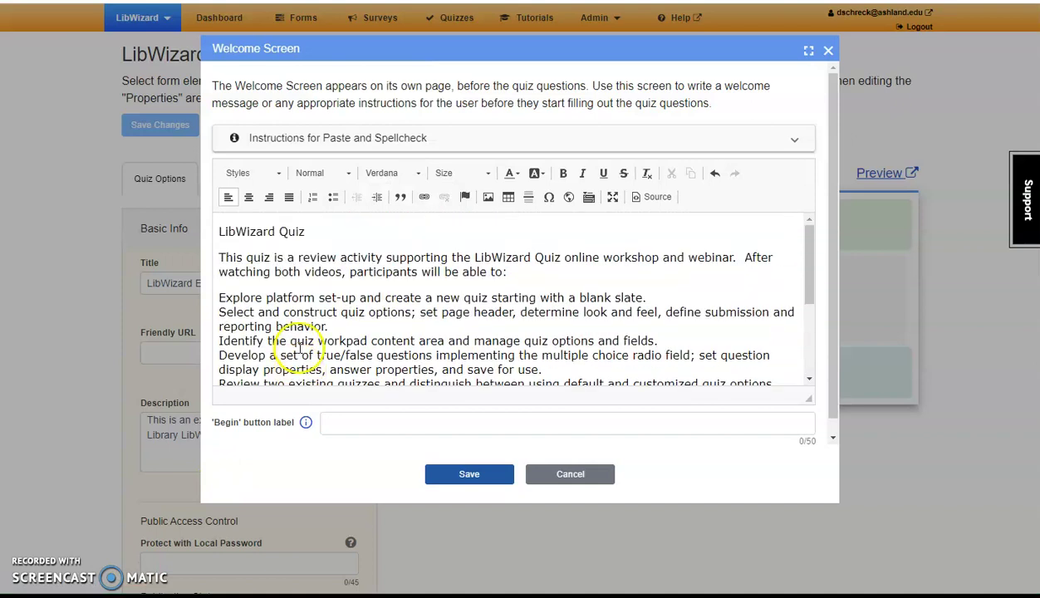
# Format the 'LibWizard Quiz' title as Heading 4.
pyautogui.moveTo(320, 232); pyautogui.dragTo(215, 233)
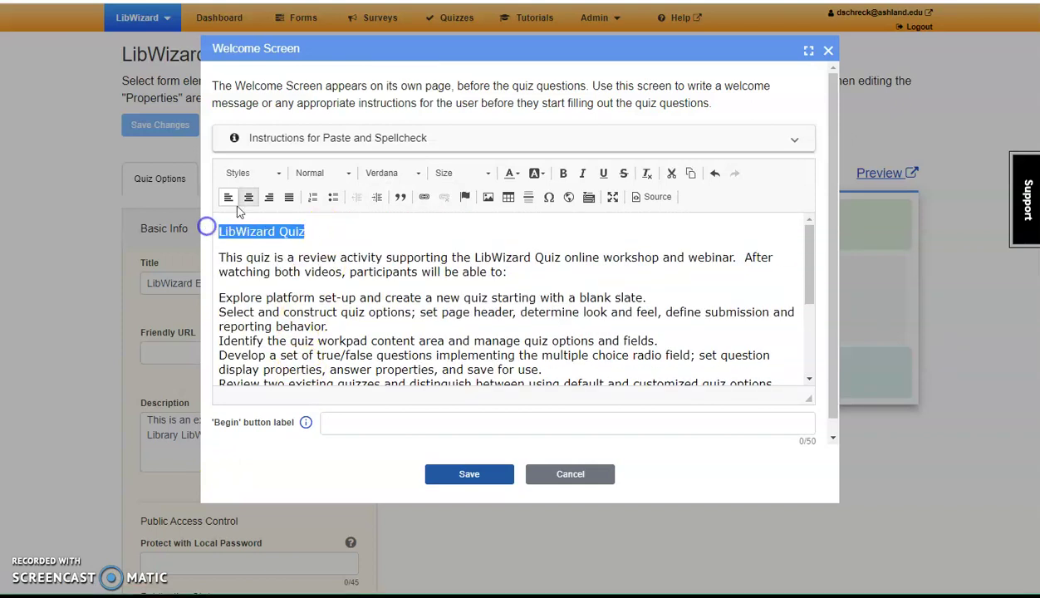
pyautogui.click(309, 172)
pyautogui.scroll(-2, 336, 200)
pyautogui.click(341, 248)
pyautogui.click(372, 239)
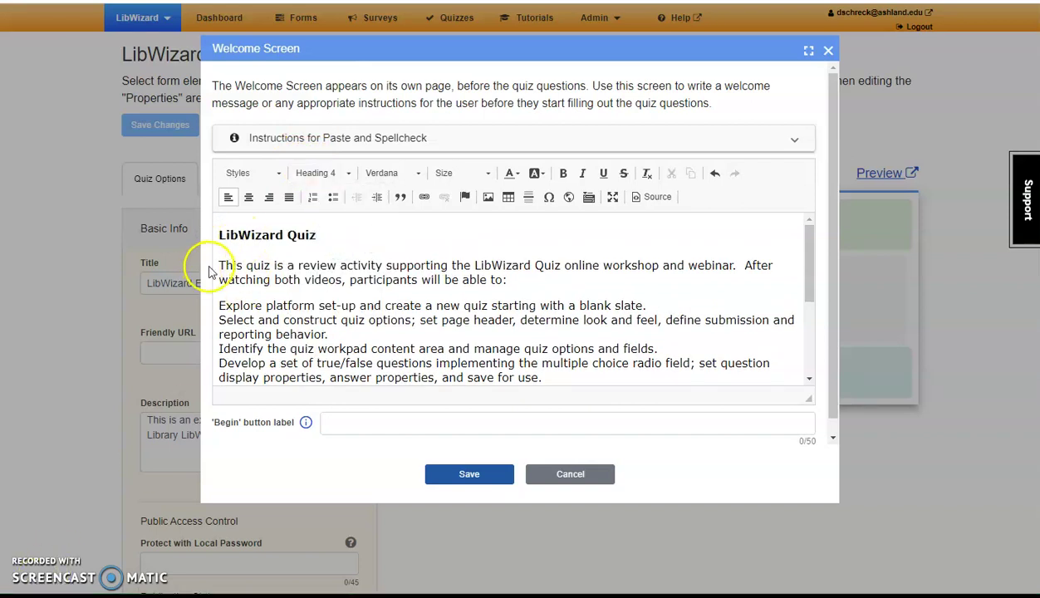
# Set the body text below the title to font size 14.
pyautogui.moveTo(218, 265); pyautogui.dragTo(476, 408)
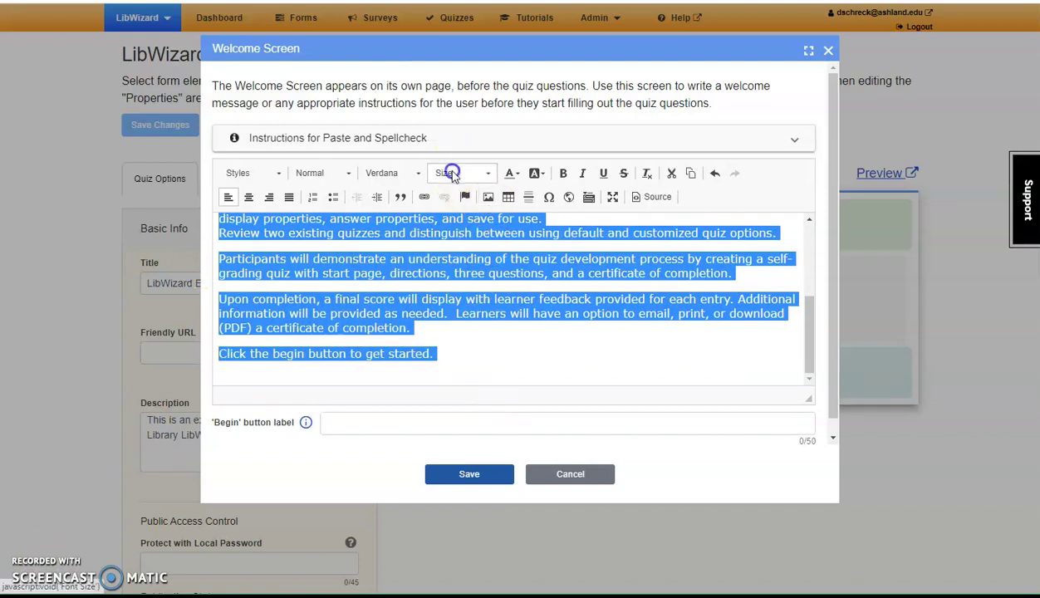
pyautogui.click(453, 173)
pyautogui.scroll(-3, 460, 266)
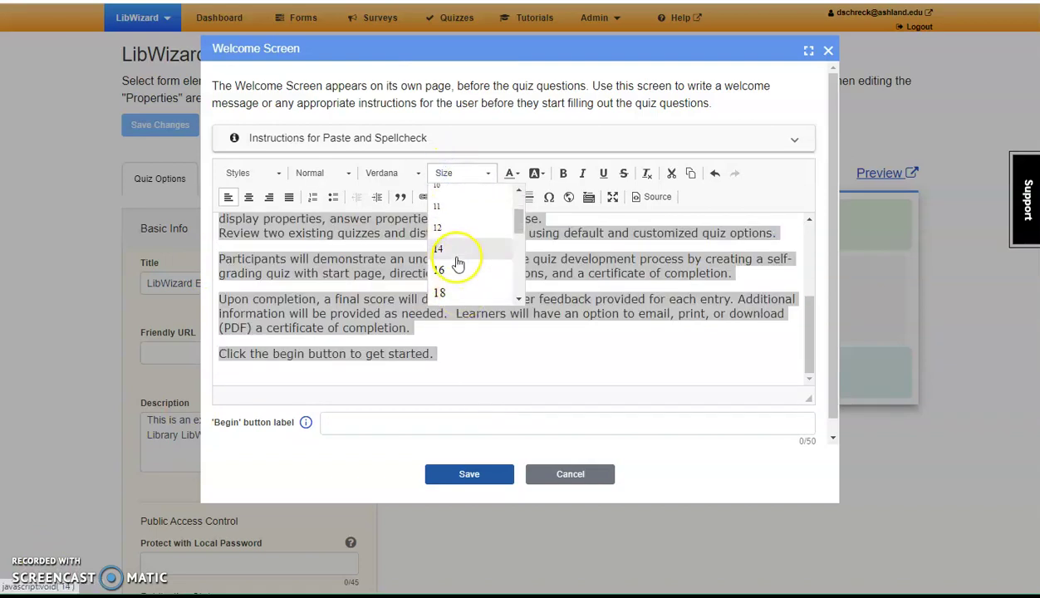
pyautogui.click(457, 254)
pyautogui.click(458, 348)
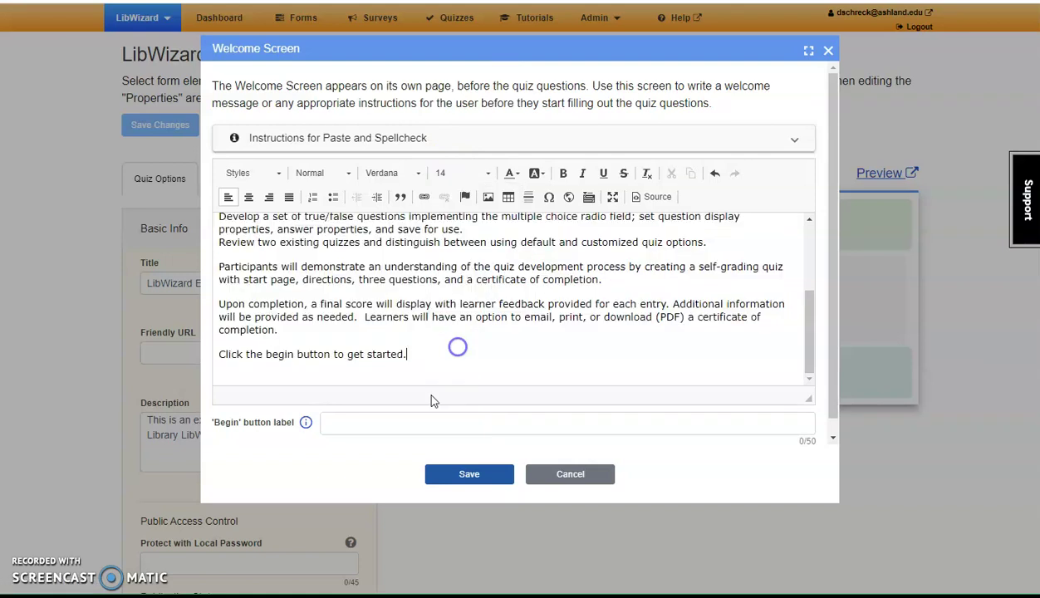
pyautogui.scroll(5, 513, 299)
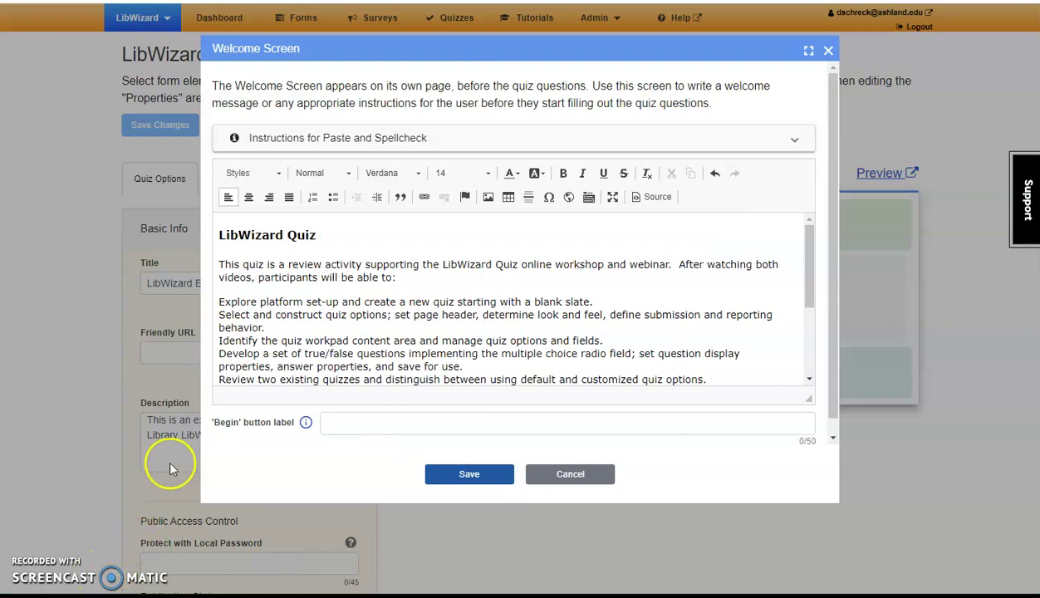
# Bullet the learning objectives, add a horizontal divider under the title, and save.
pyautogui.click(219, 303)
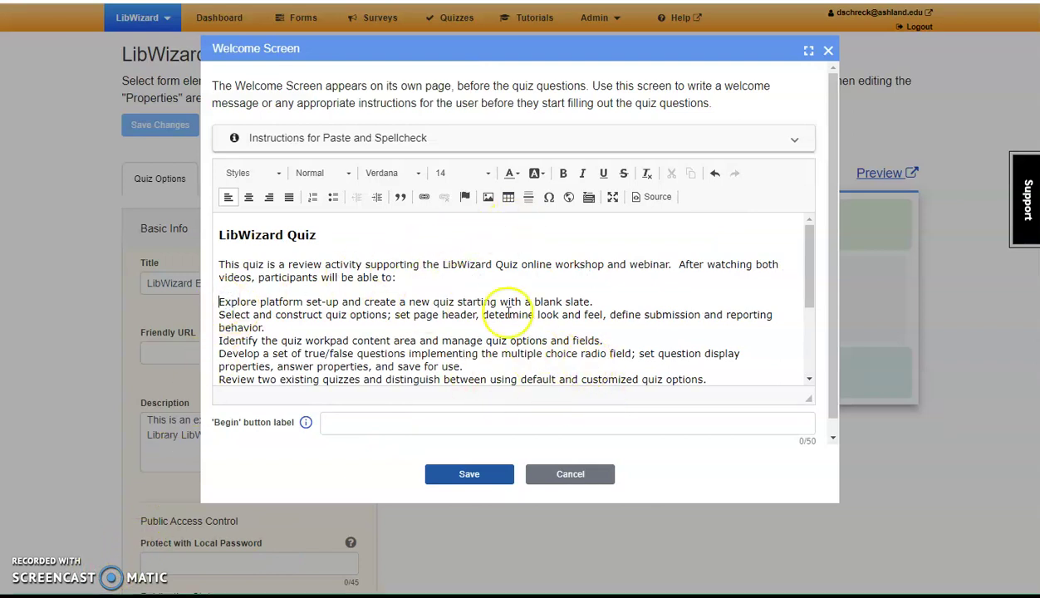
pyautogui.click(333, 197)
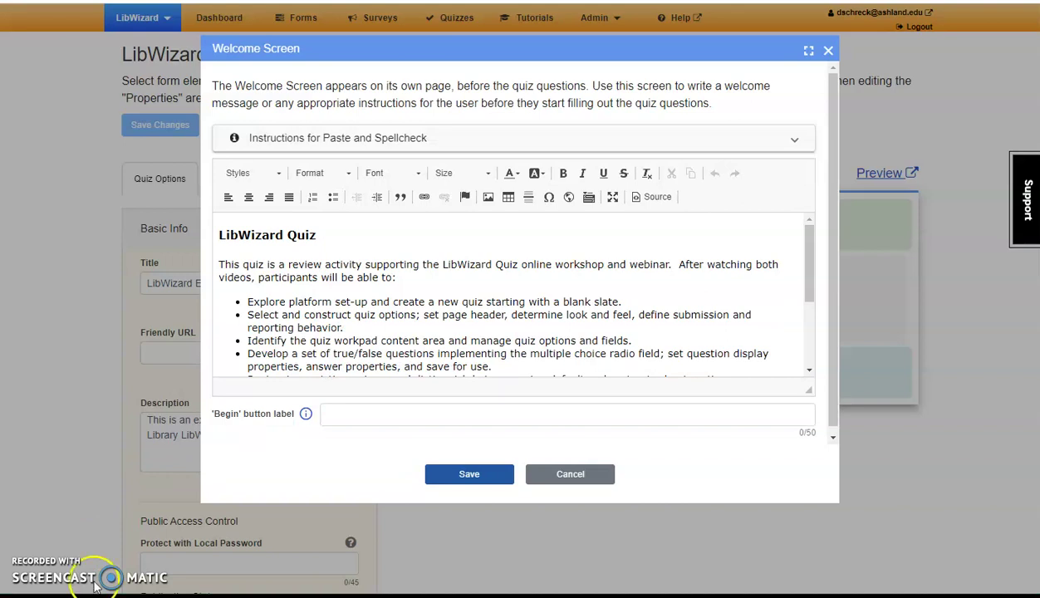
pyautogui.click(220, 266)
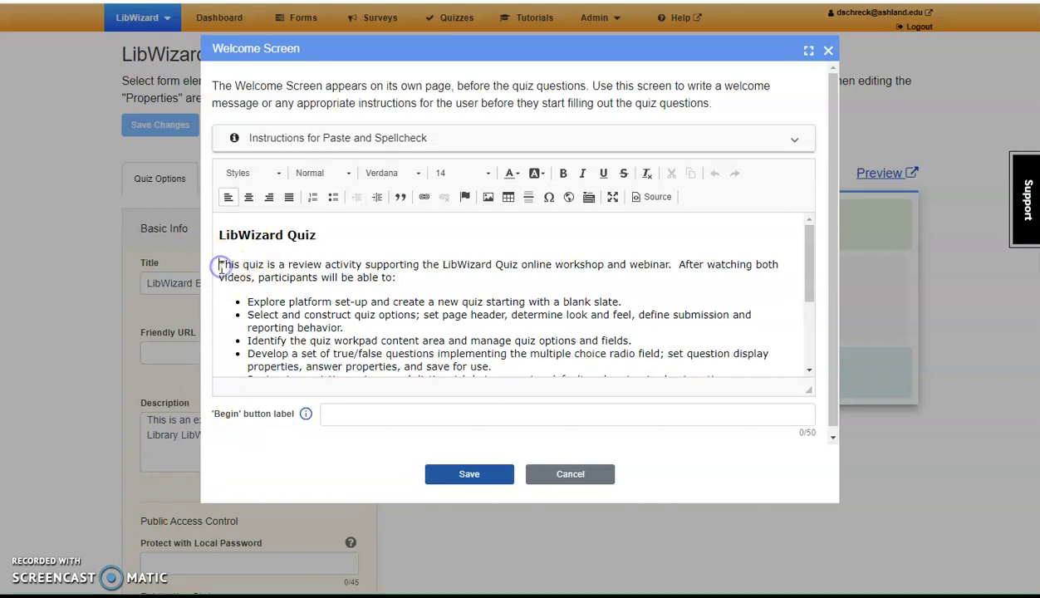
pyautogui.click(529, 198)
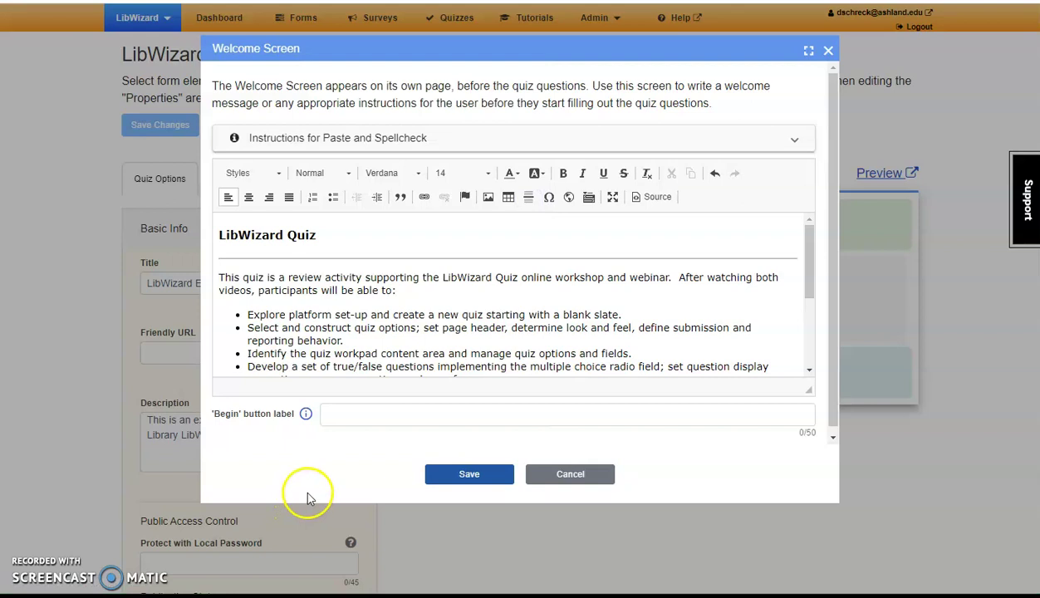
pyautogui.moveTo(304, 420)
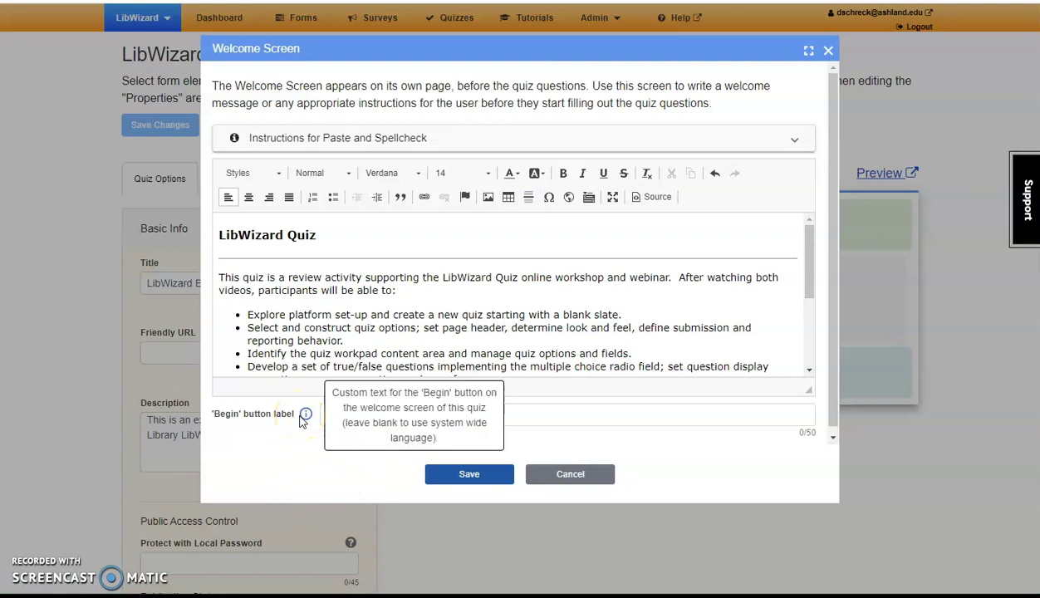
pyautogui.click(459, 482)
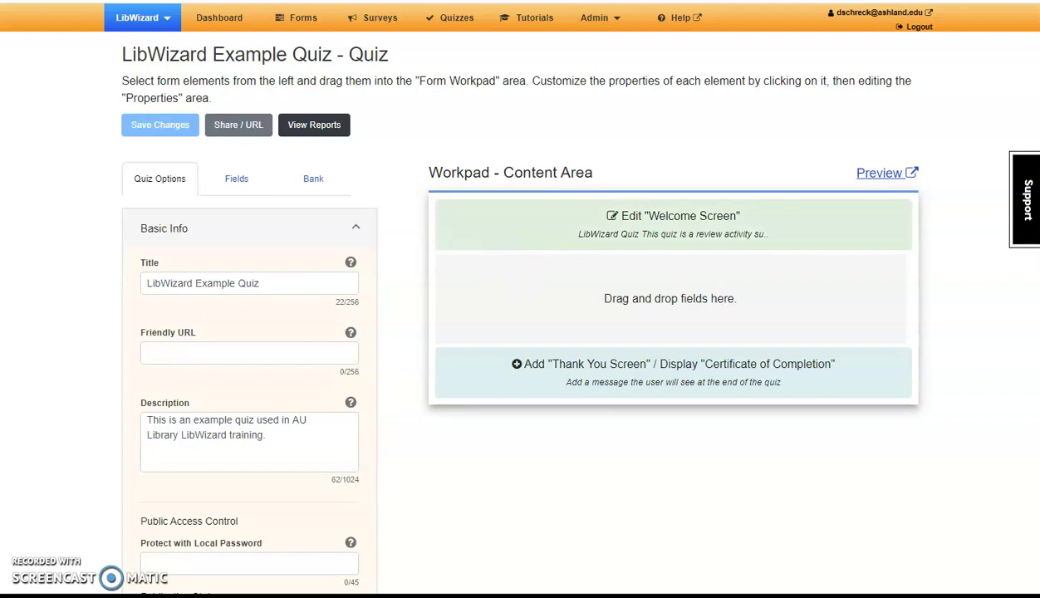
# Preview the quiz, which shows a warning that no fields exist yet.
pyautogui.click(236, 179)
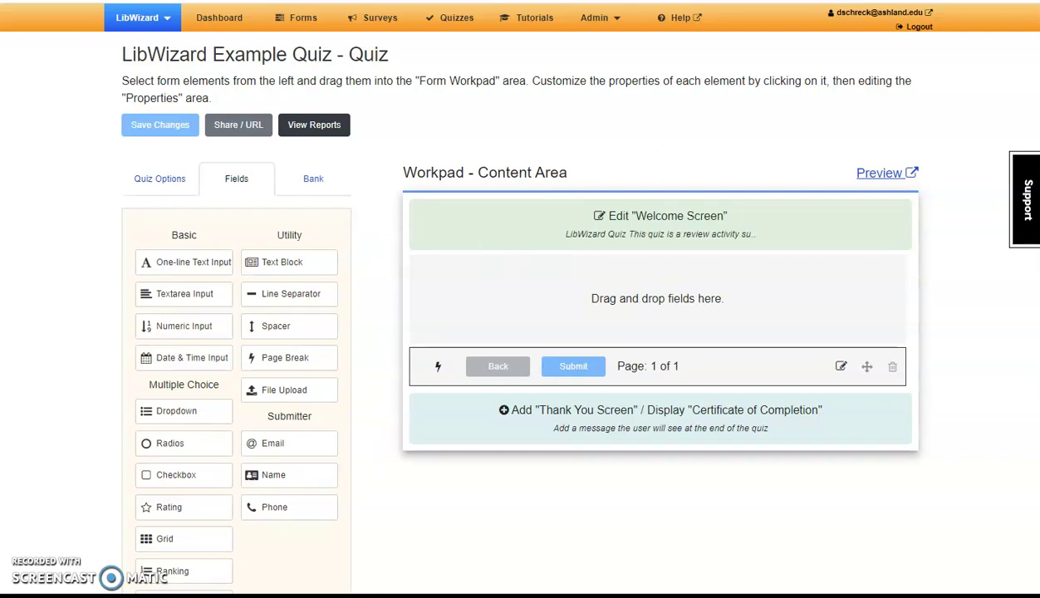
pyautogui.click(883, 175)
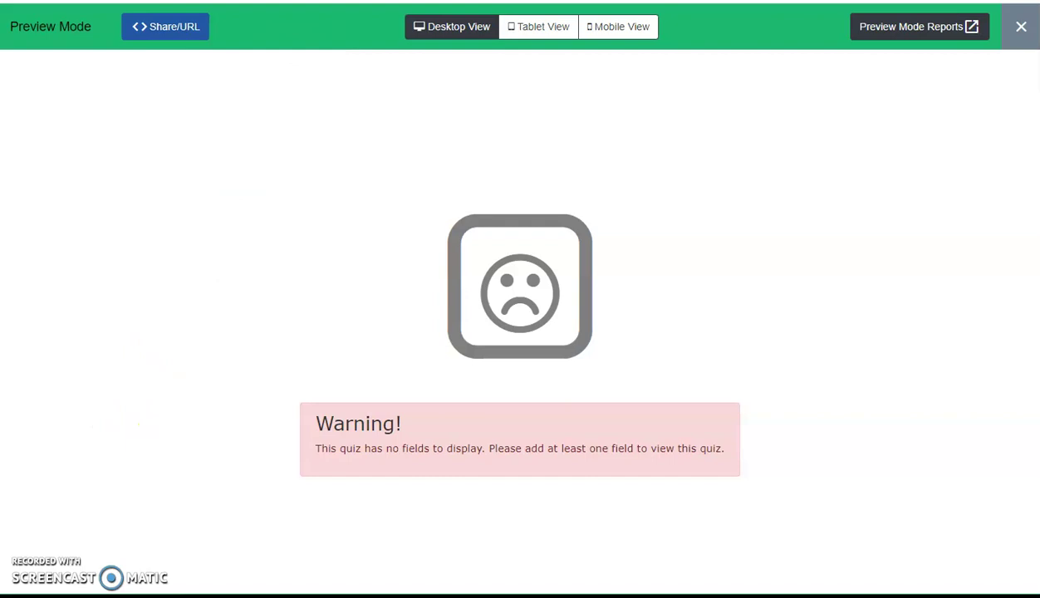
# Add an empty Text Block field below the welcome screen and check it in preview.
pyautogui.press('Escape')
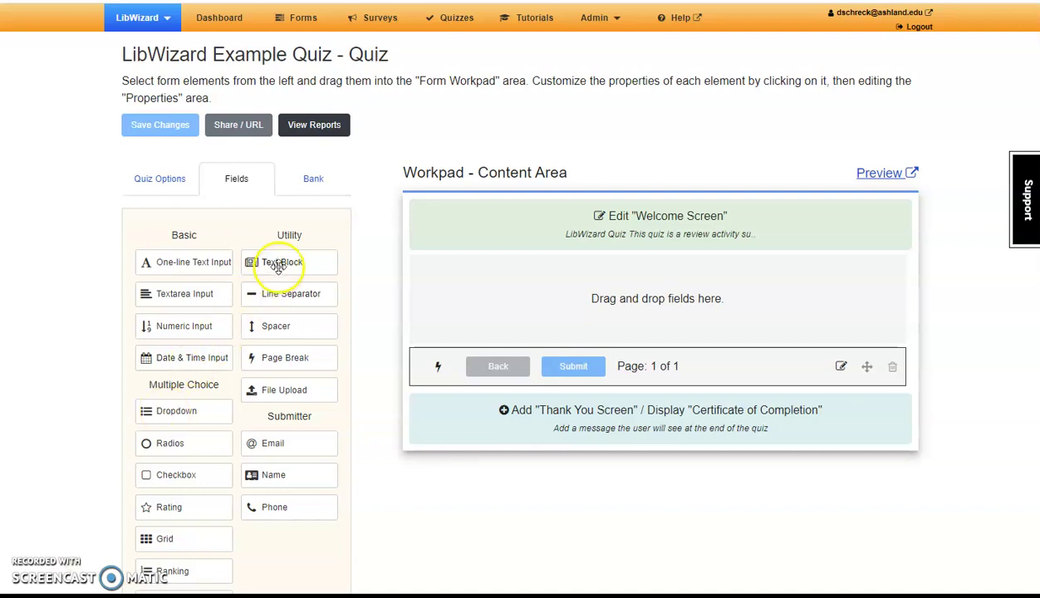
pyautogui.moveTo(278, 266); pyautogui.dragTo(472, 278)
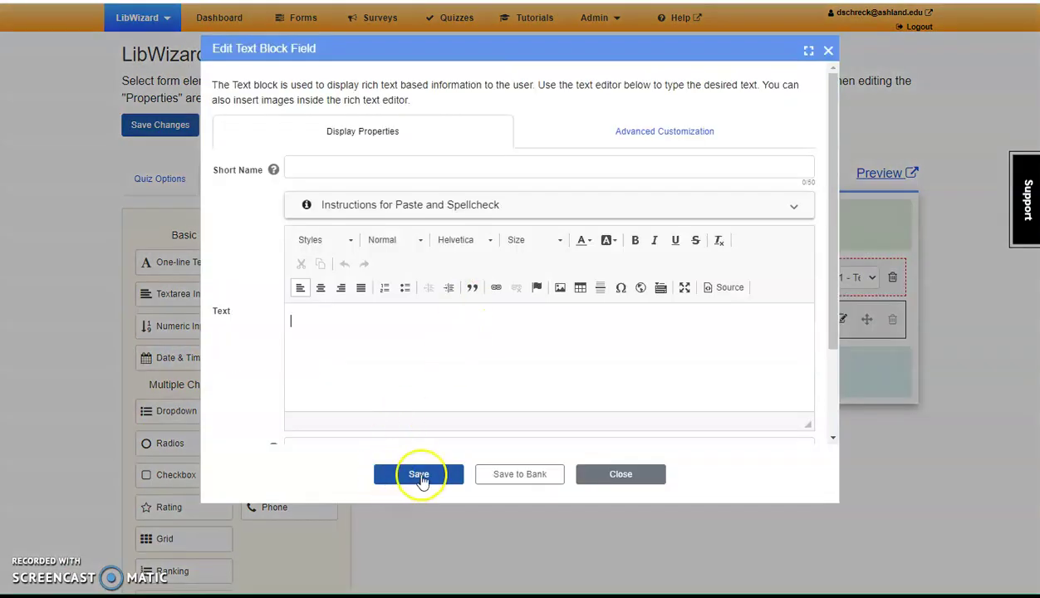
pyautogui.click(420, 477)
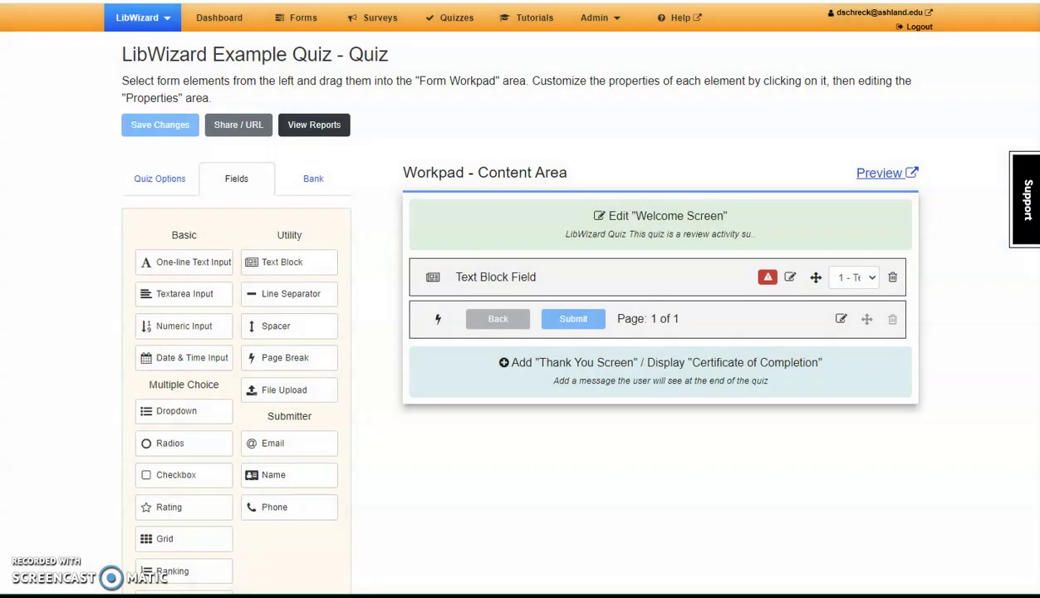
pyautogui.click(879, 176)
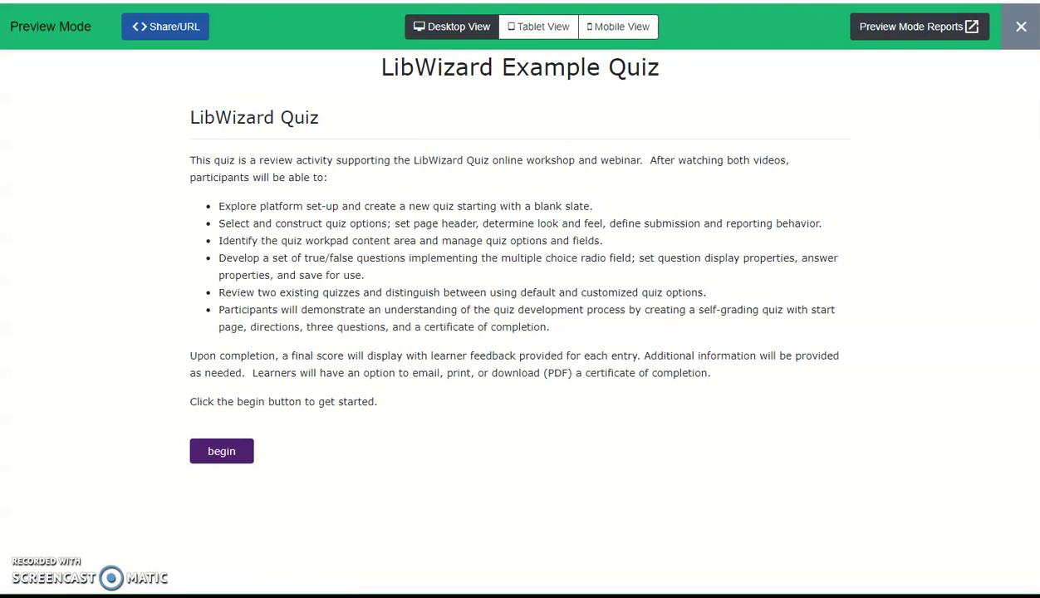
pyautogui.hotkey('ctrl', 'w')
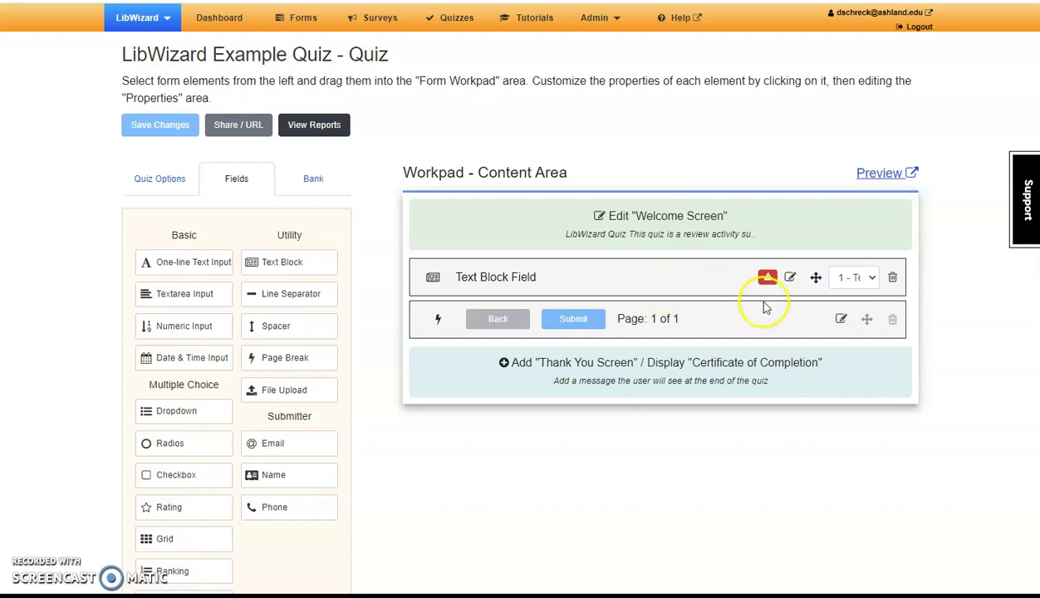
# Name the text block 'Directions', paste in directions, estimated time and expected results, and save.
pyautogui.moveTo(768, 282)
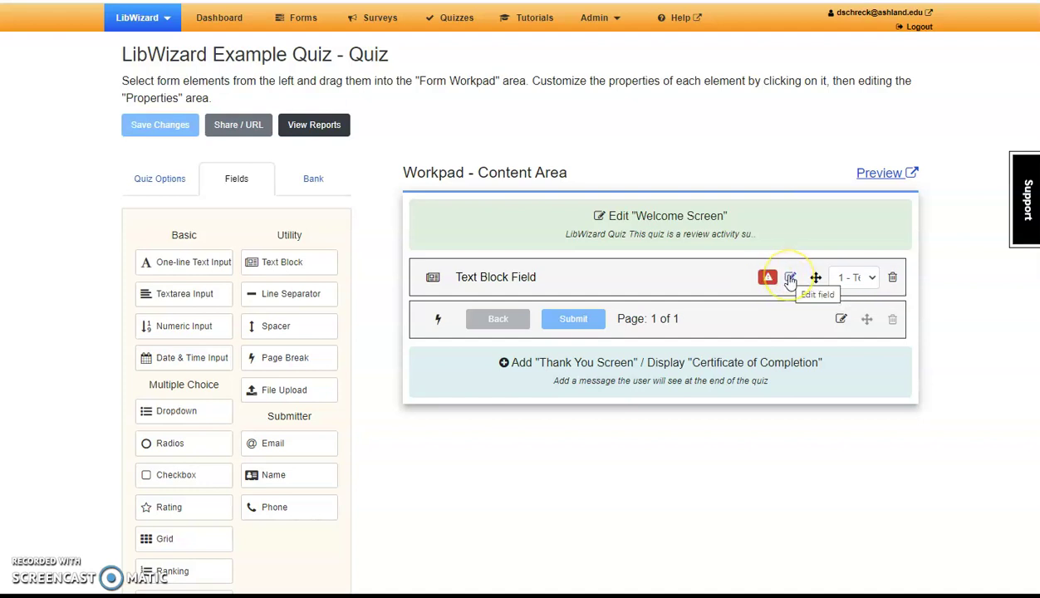
pyautogui.click(790, 279)
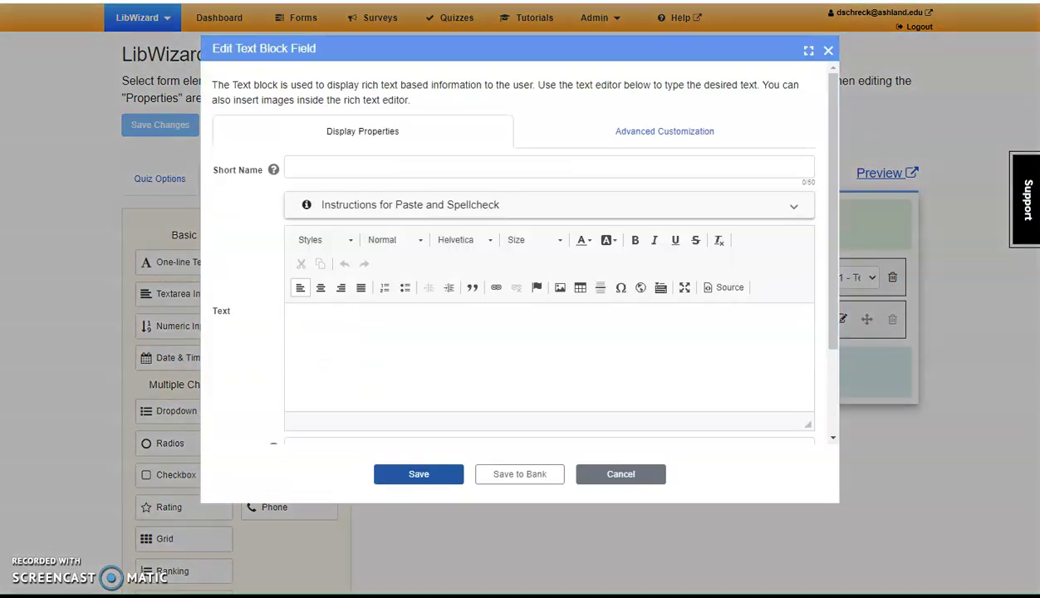
pyautogui.click(297, 166)
pyautogui.write('Directions')
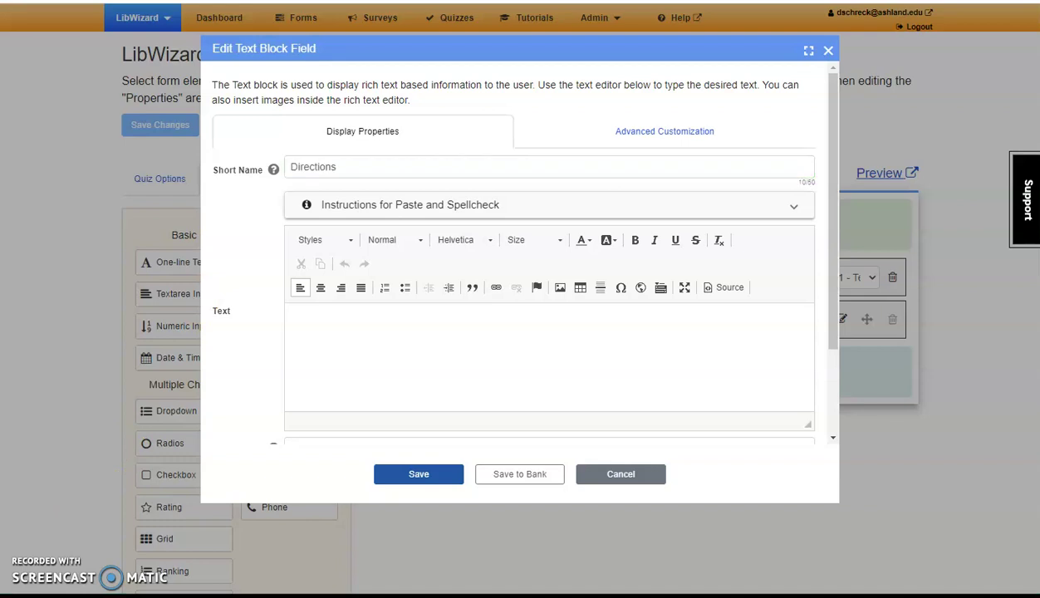
pyautogui.scroll(-1, 347, 290)
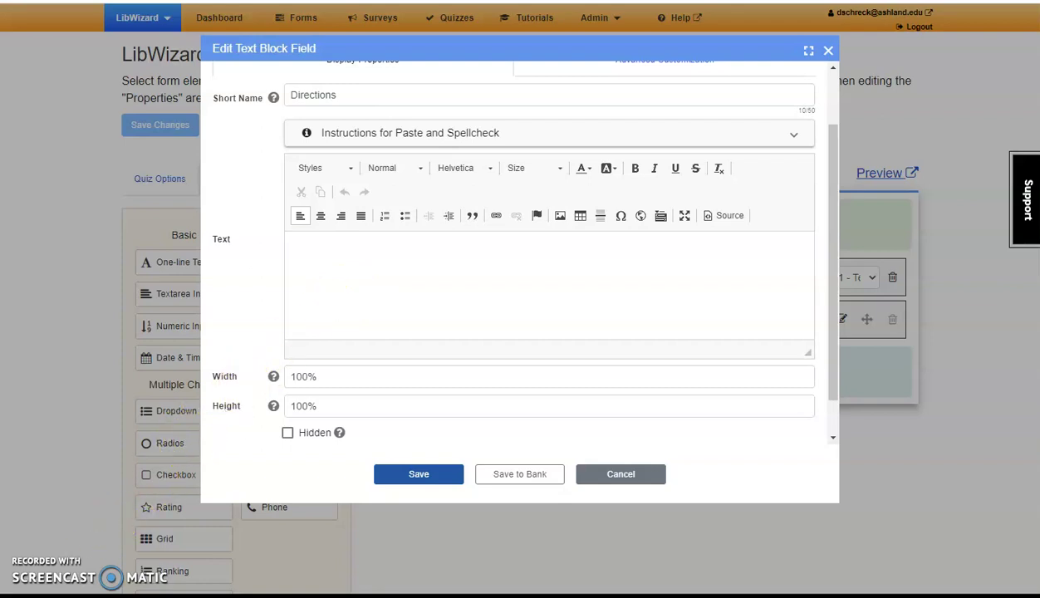
pyautogui.hotkey('ctrl', 'v')
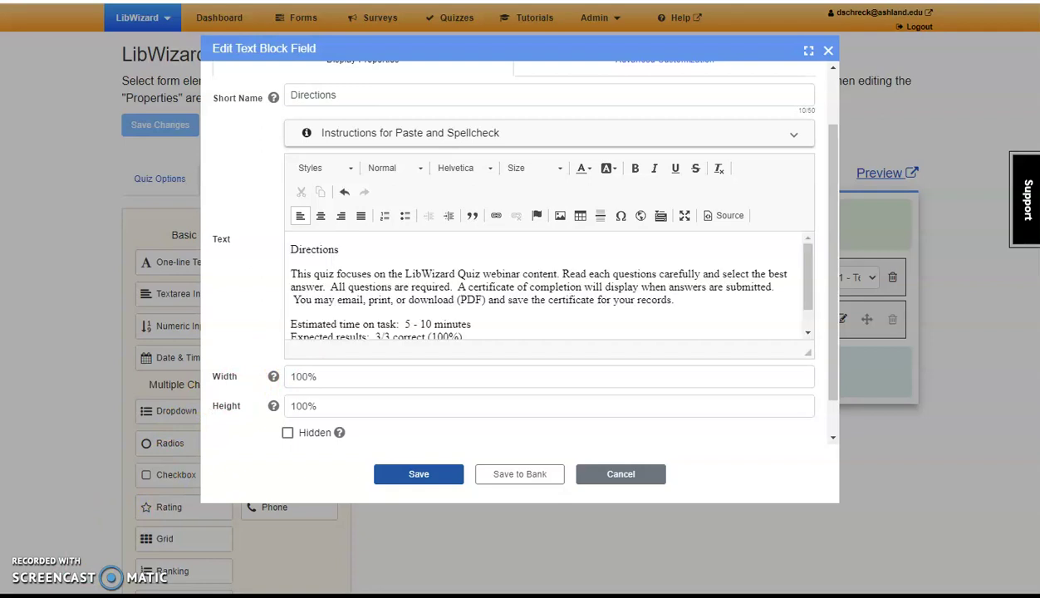
pyautogui.click(408, 480)
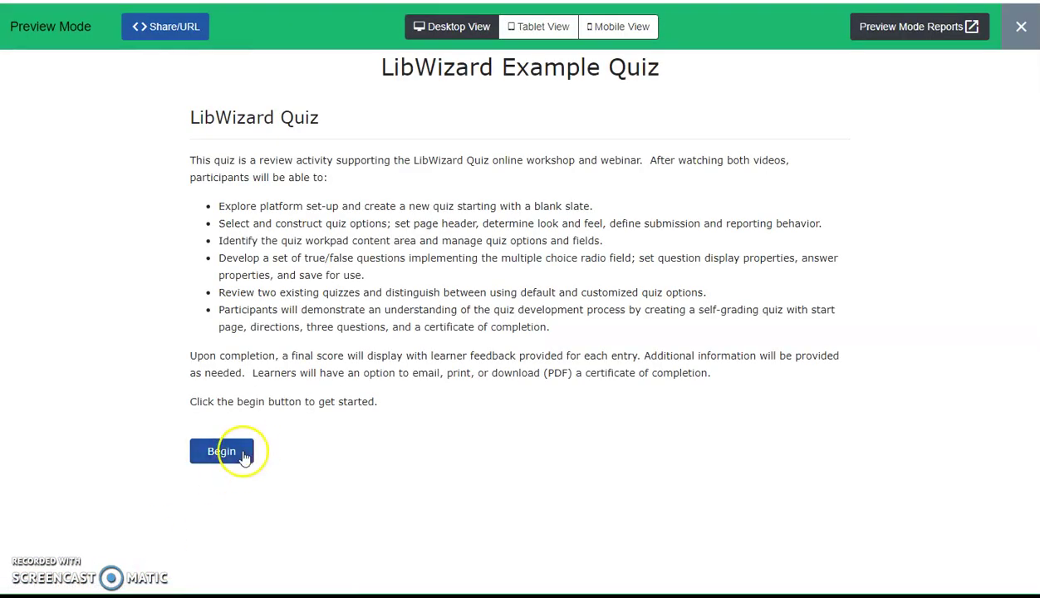
# Begin the previewed quiz to confirm the Directions page, then return to editing.
pyautogui.click(242, 456)
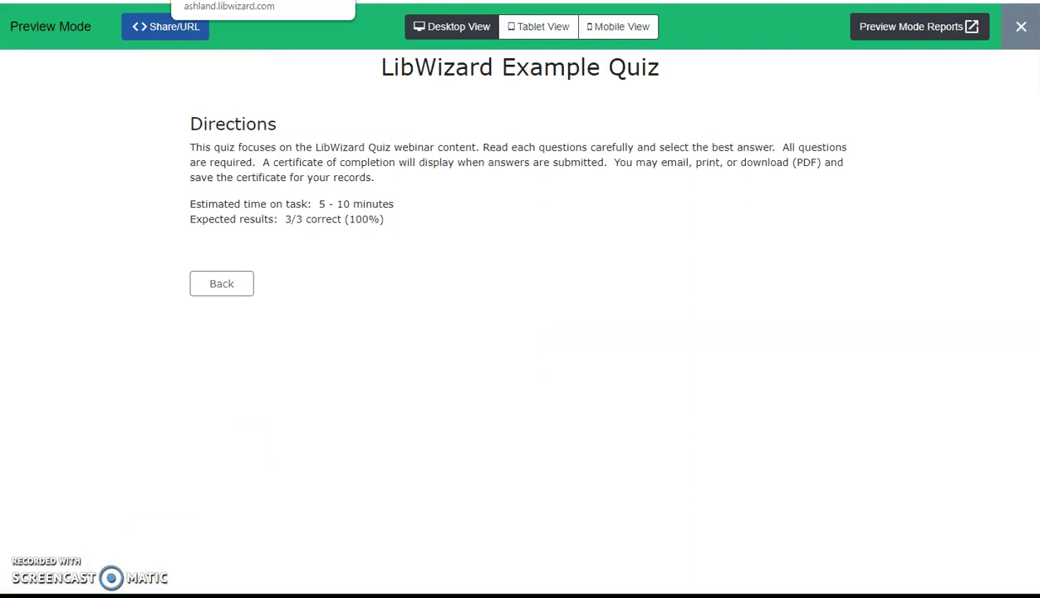
pyautogui.press('Escape')
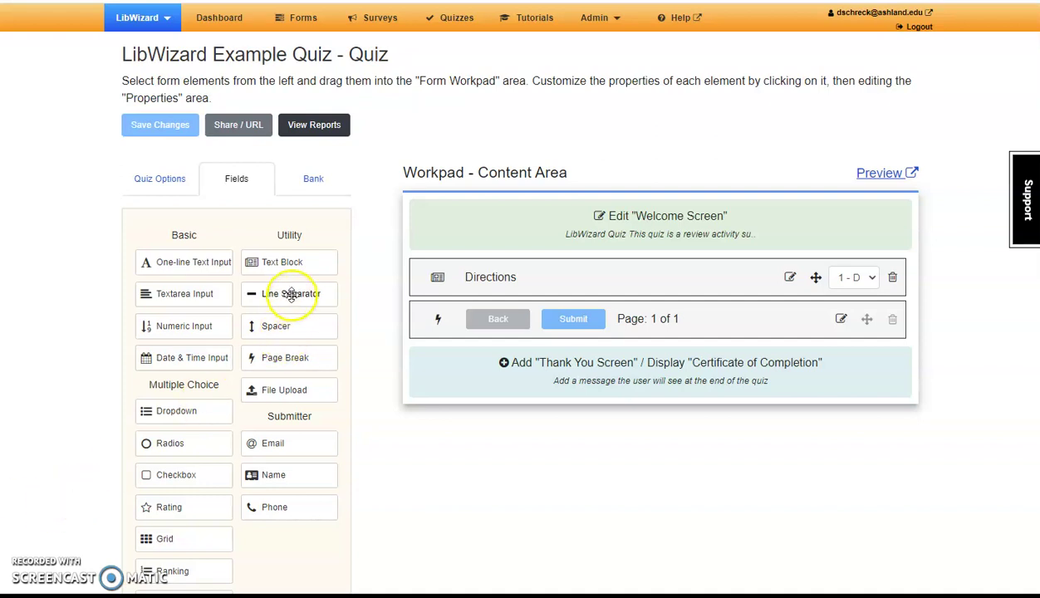
# Place a Line Separator under the Directions block and save the quiz changes.
pyautogui.moveTo(291, 295); pyautogui.dragTo(539, 295)
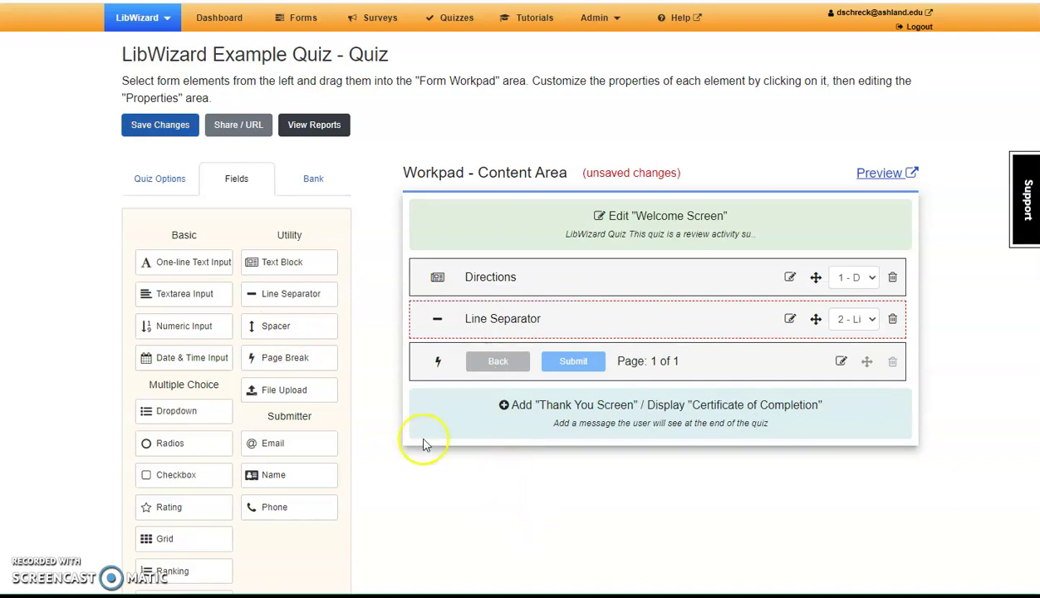
pyautogui.click(155, 128)
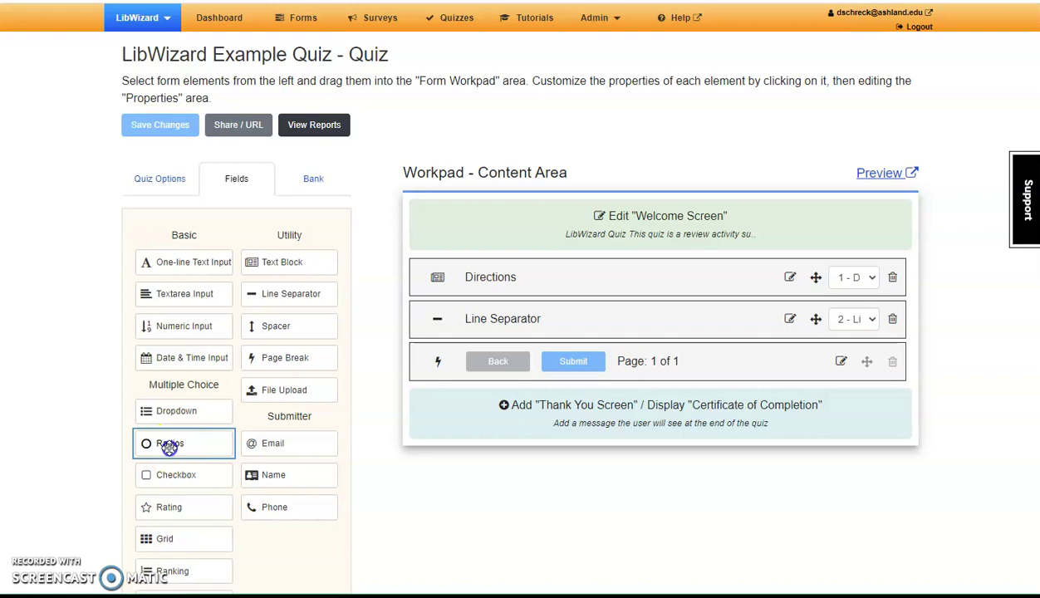
# Add a Radios question below the separator, review its answer and advanced tabs, and focus Short Name.
pyautogui.moveTo(168, 448); pyautogui.dragTo(491, 356)
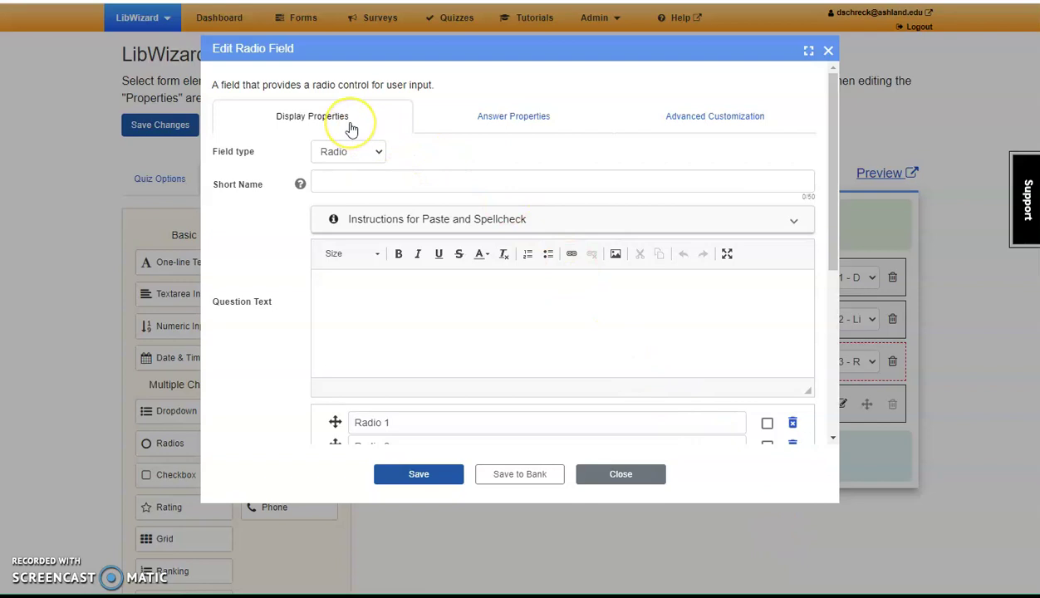
pyautogui.click(520, 118)
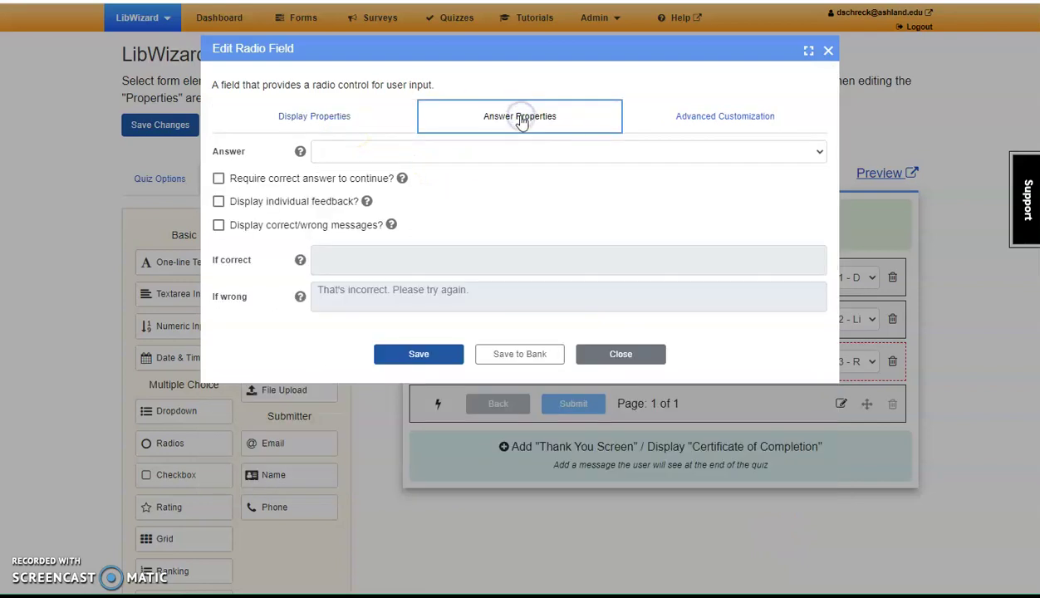
pyautogui.click(729, 122)
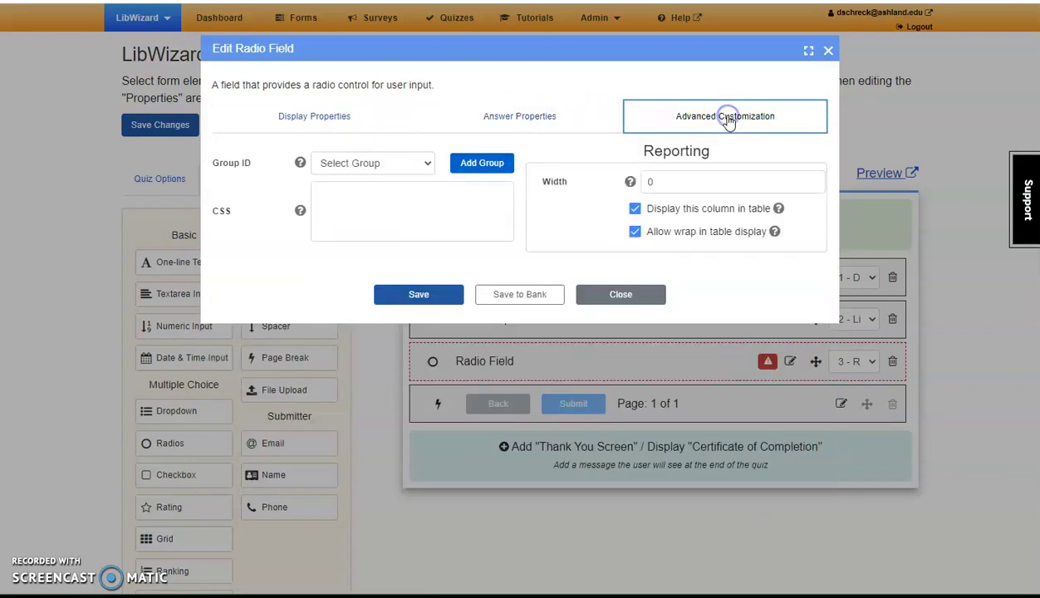
pyautogui.click(299, 114)
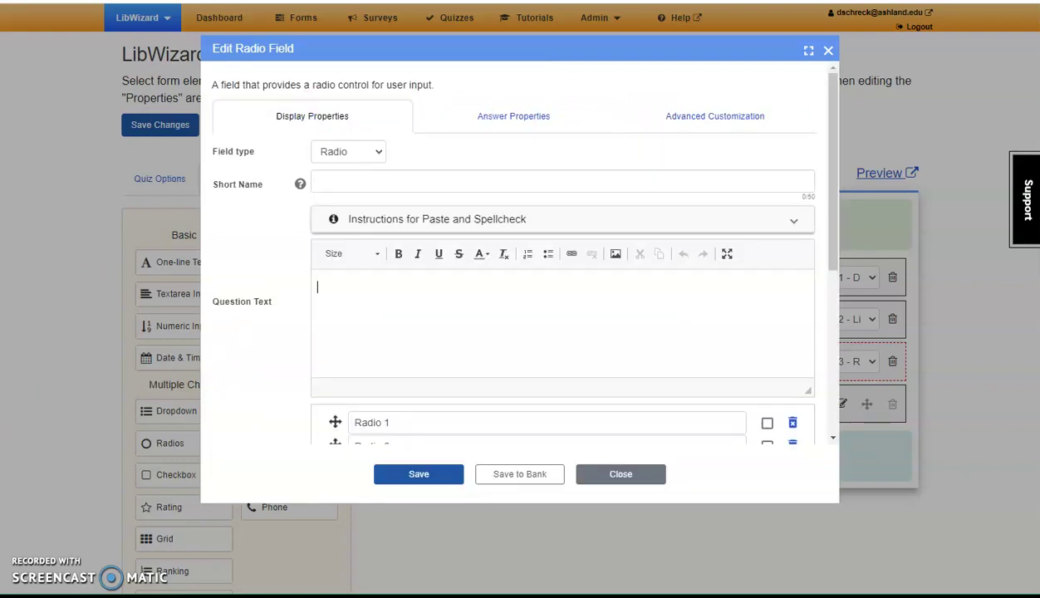
pyautogui.click(381, 181)
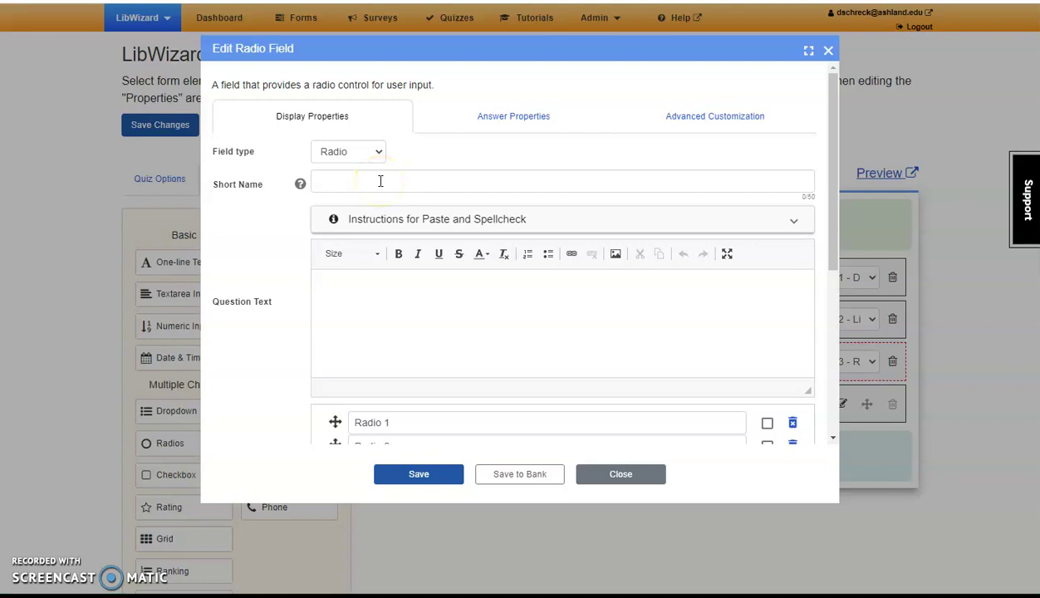
pyautogui.click(380, 181)
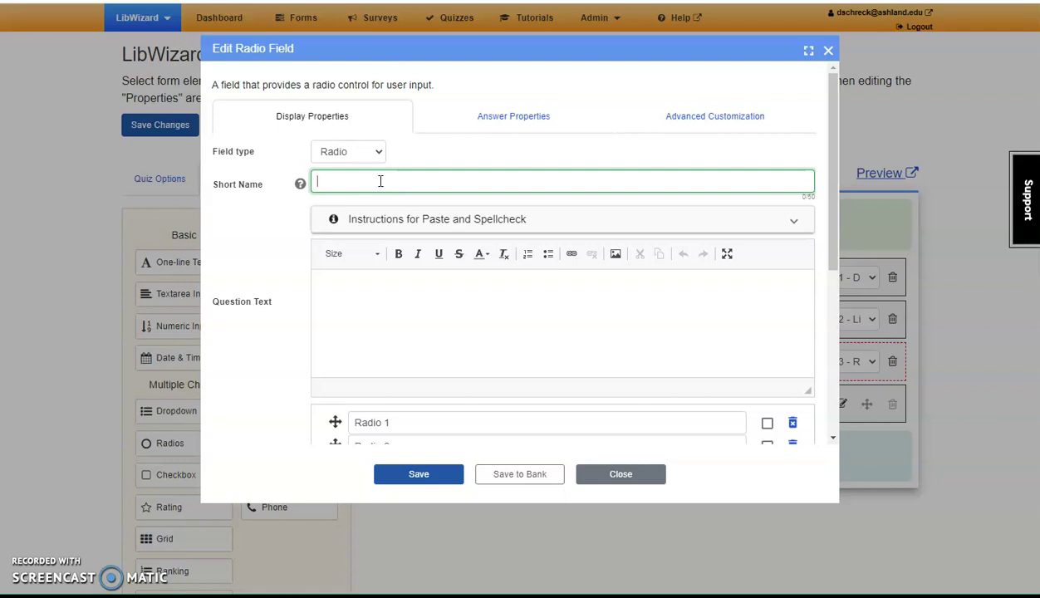
pyautogui.click(144, 505)
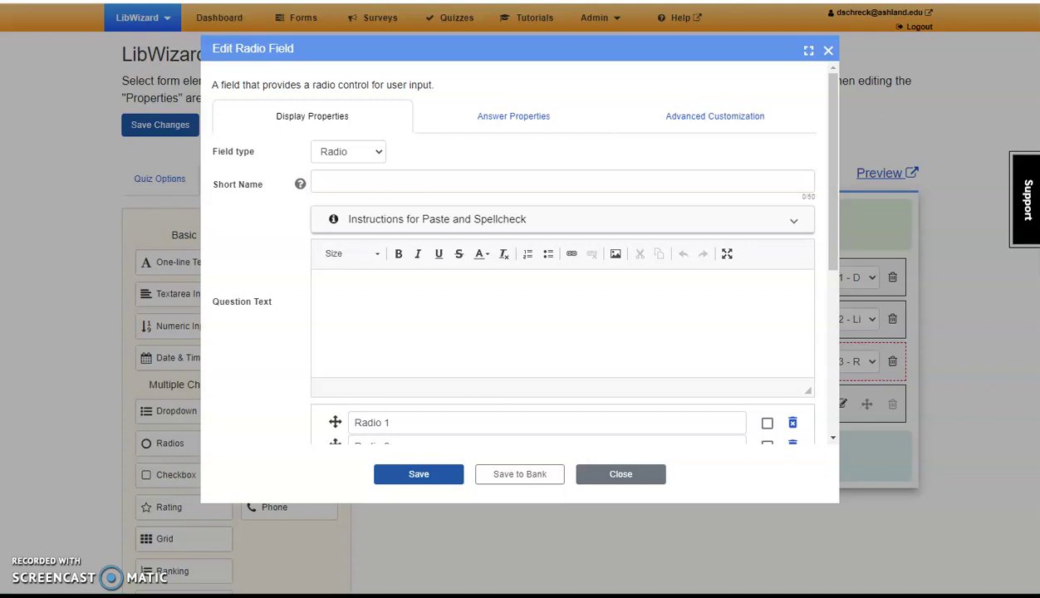
# Paste the display-dates question text, clear True as the default, and delete the third choice.
pyautogui.write('Q1: Display Dates')
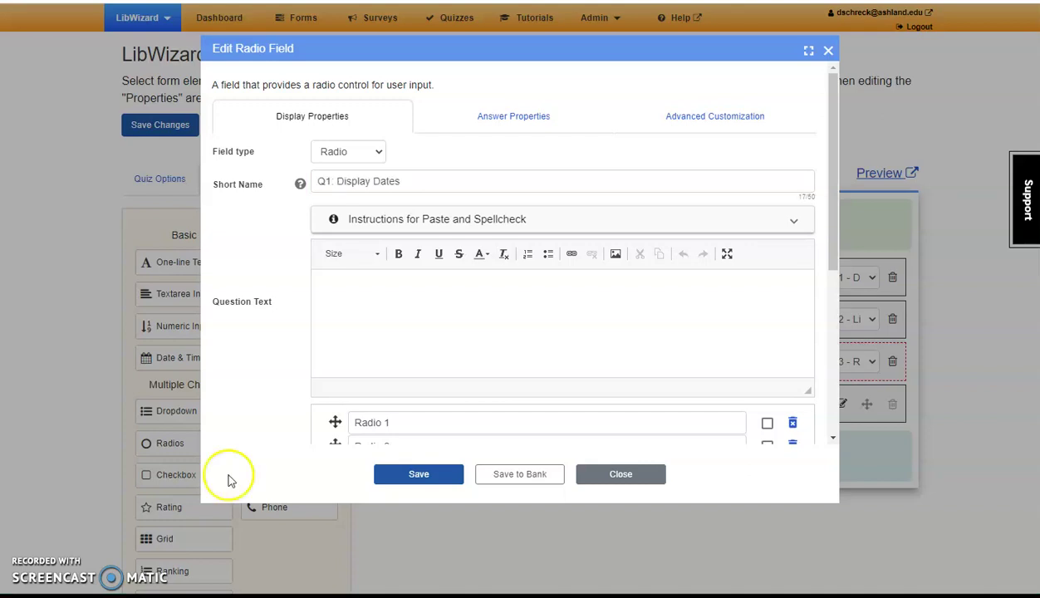
pyautogui.click(342, 285)
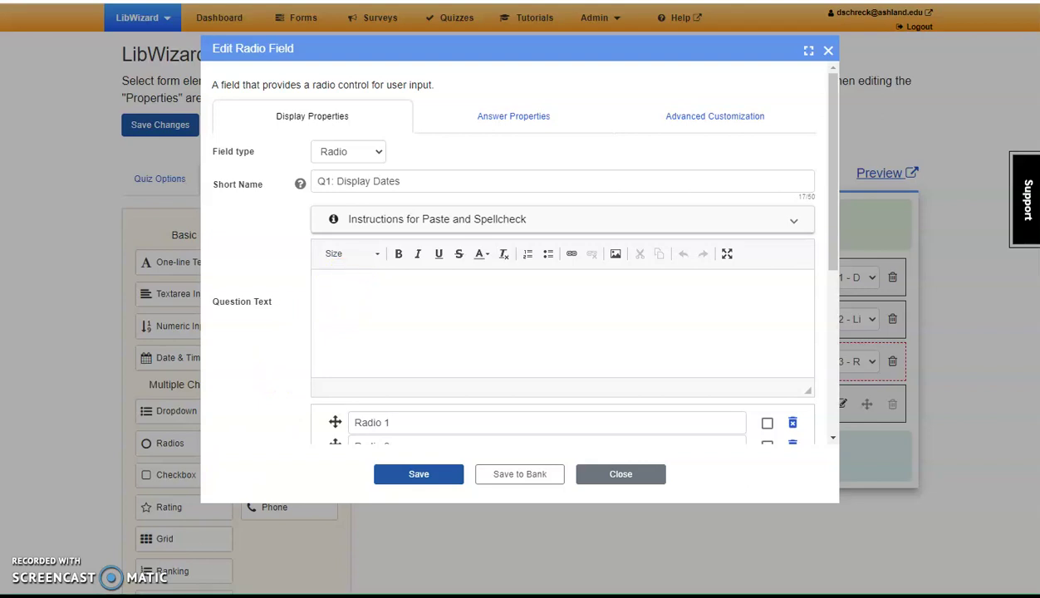
pyautogui.write('When setting up a LibWizard quiz, it is not possible to choose dates when a quiz can be displayed to learners.')
pyautogui.moveTo(835, 242); pyautogui.dragTo(828, 333)
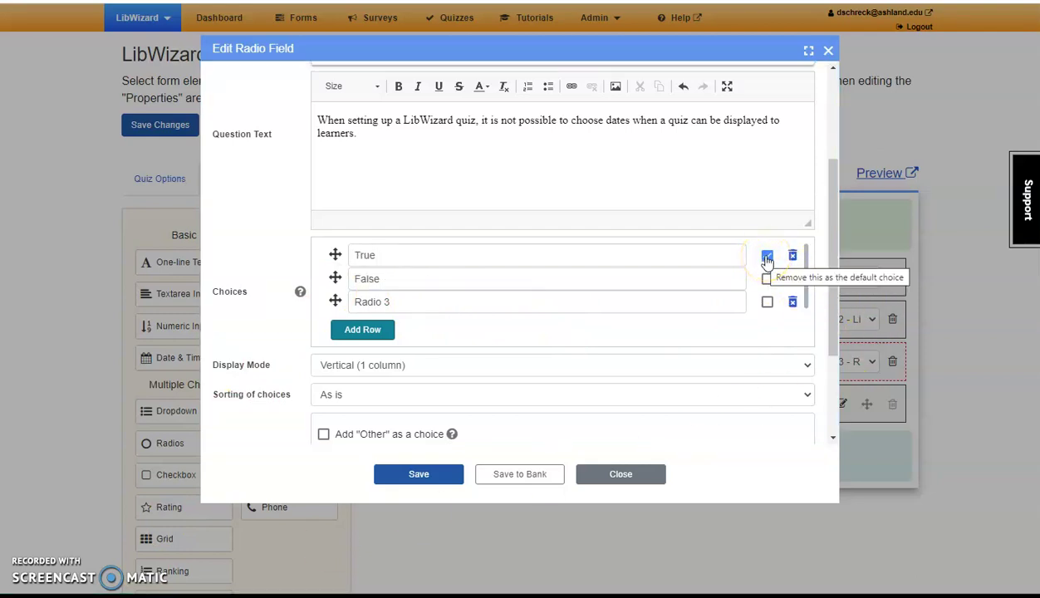
pyautogui.click(767, 257)
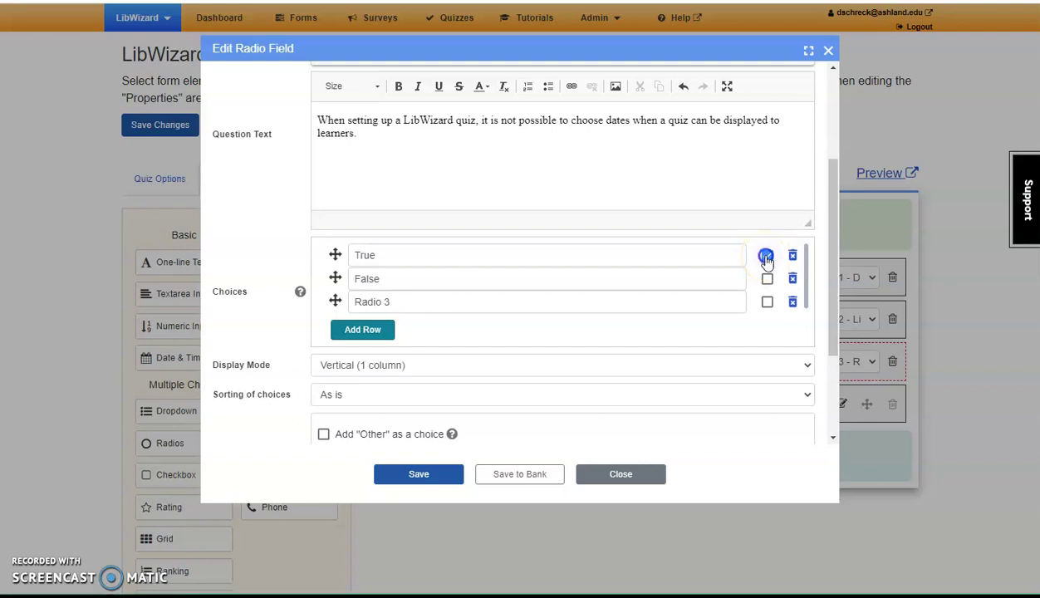
pyautogui.click(794, 305)
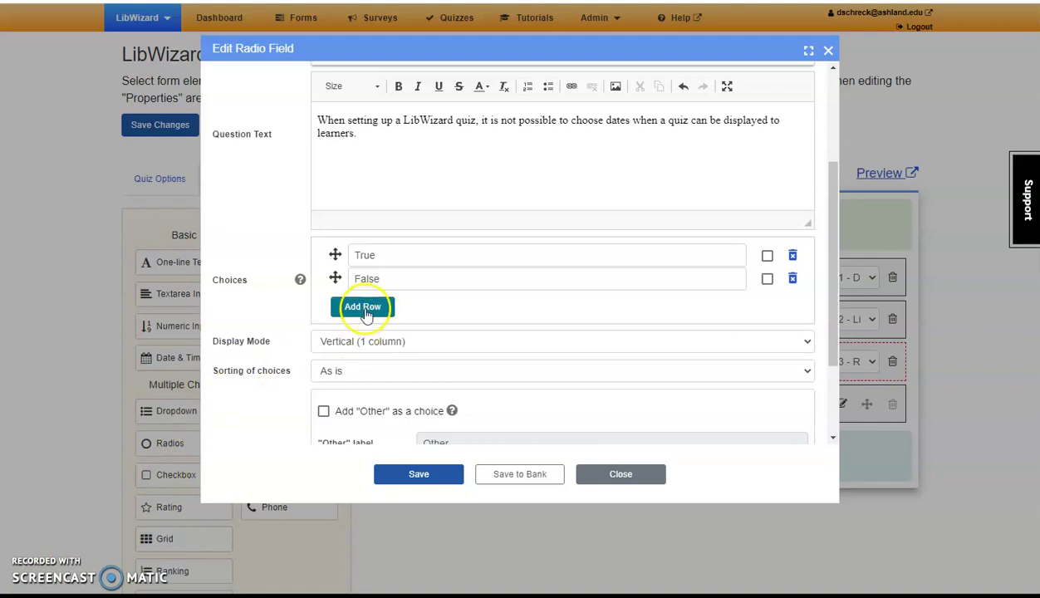
# Keep single-column layout and original choice order, mark Q1: Display Dates required, and save it.
pyautogui.click(807, 347)
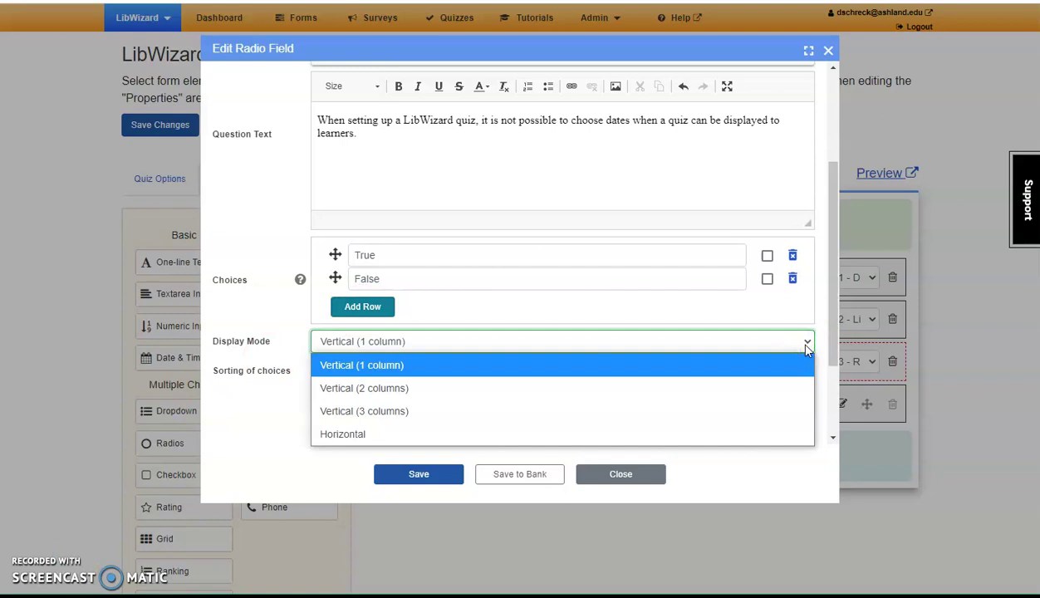
pyautogui.click(806, 347)
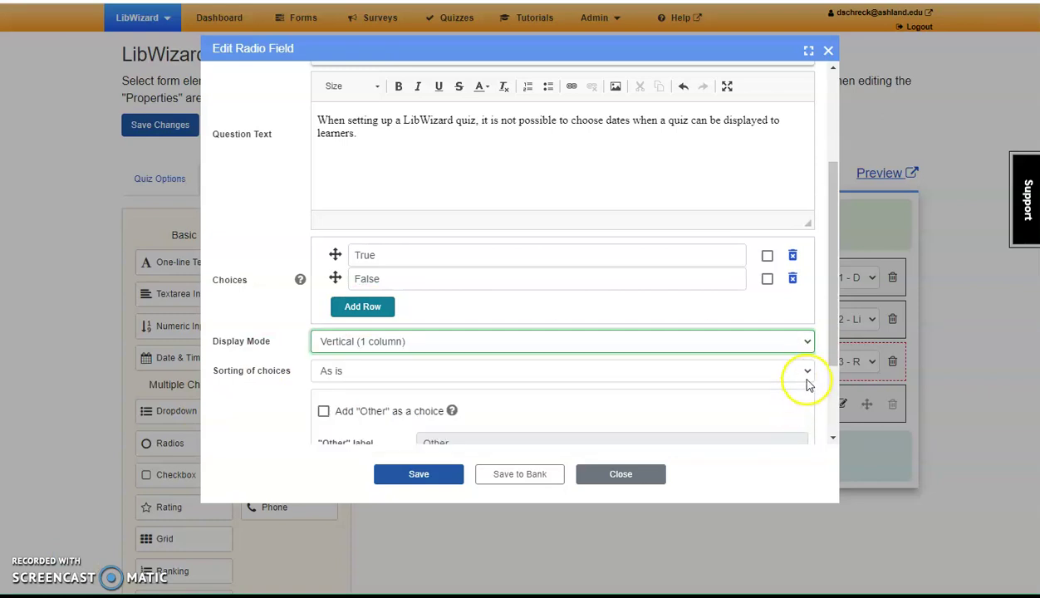
pyautogui.click(806, 376)
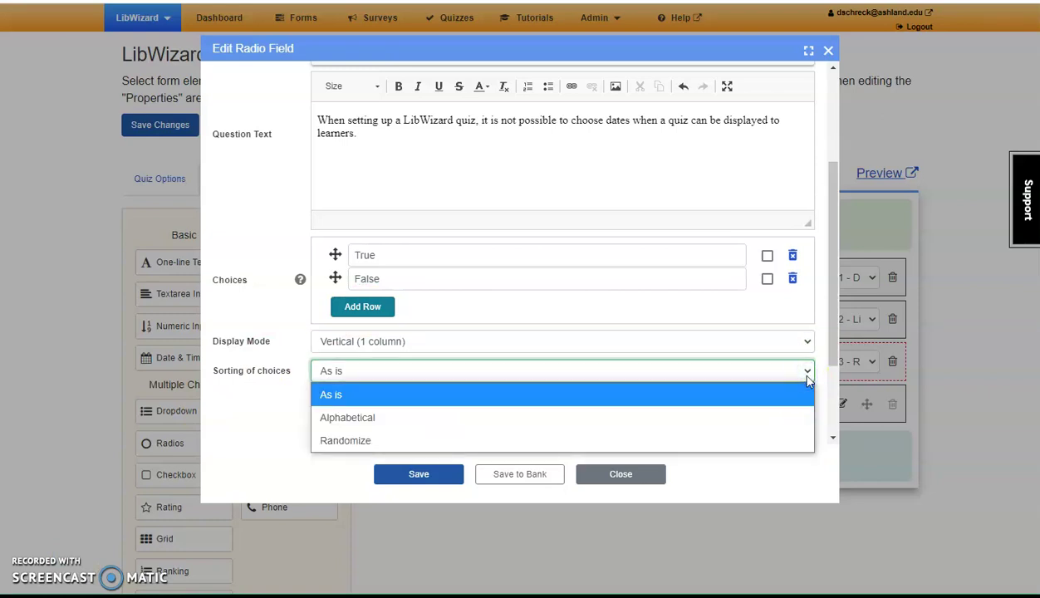
pyautogui.click(805, 373)
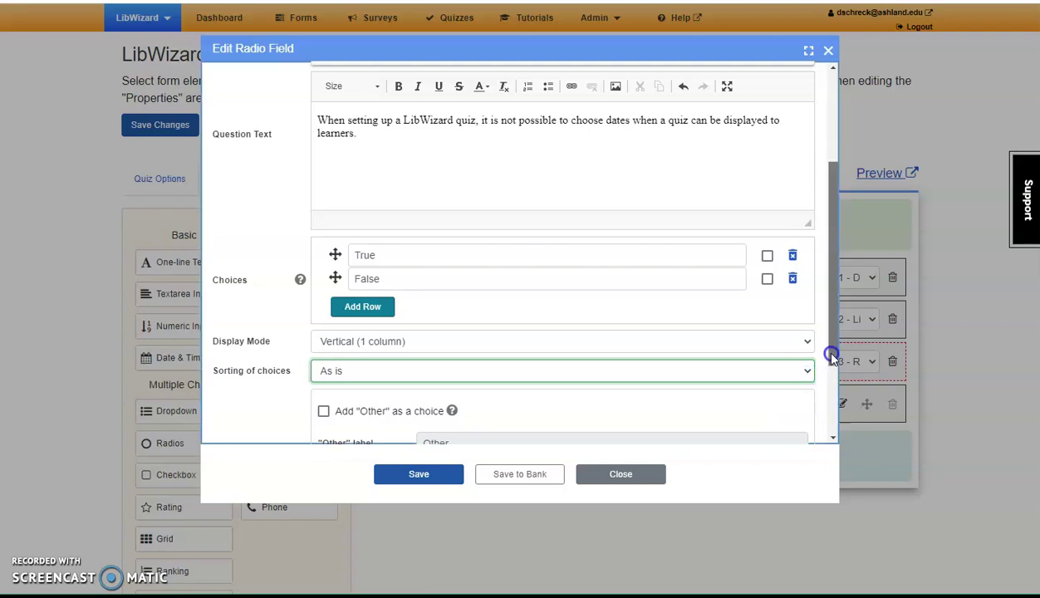
pyautogui.moveTo(832, 353); pyautogui.dragTo(827, 424)
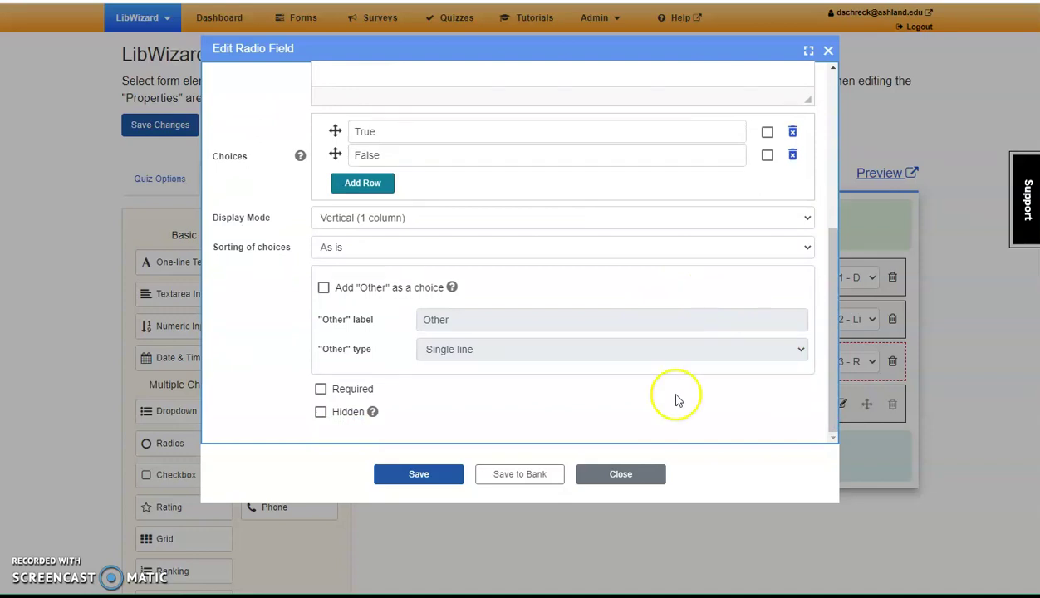
pyautogui.click(372, 411)
pyautogui.click(321, 392)
pyautogui.click(321, 390)
pyautogui.click(374, 413)
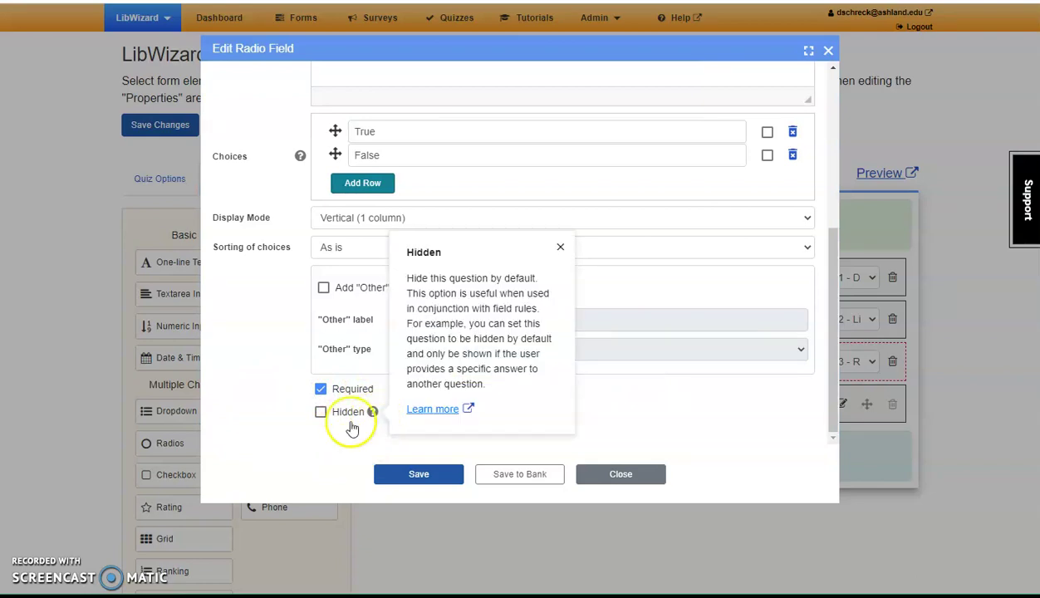
pyautogui.click(236, 425)
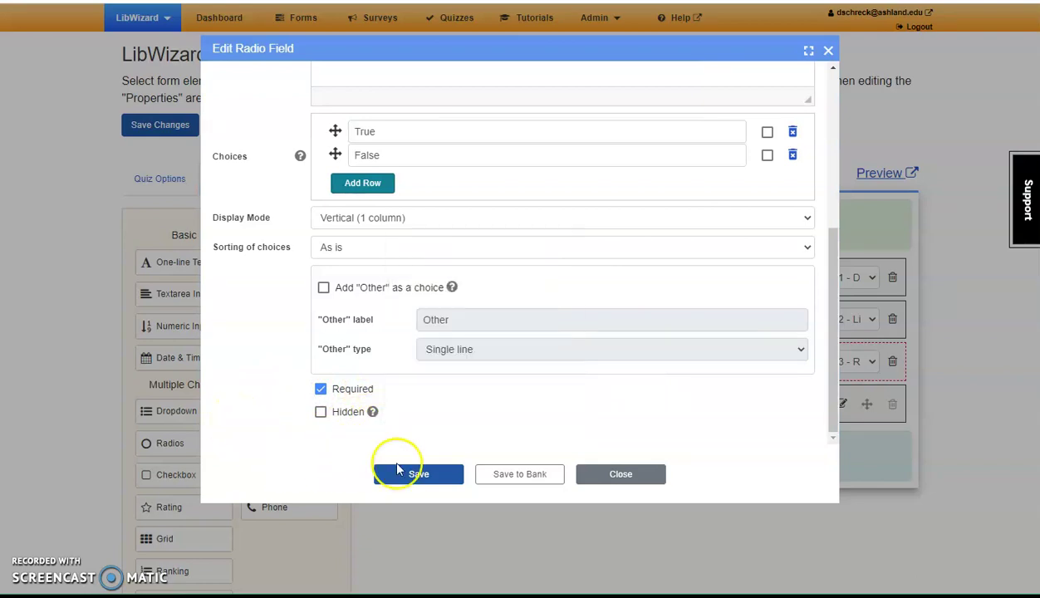
pyautogui.click(419, 477)
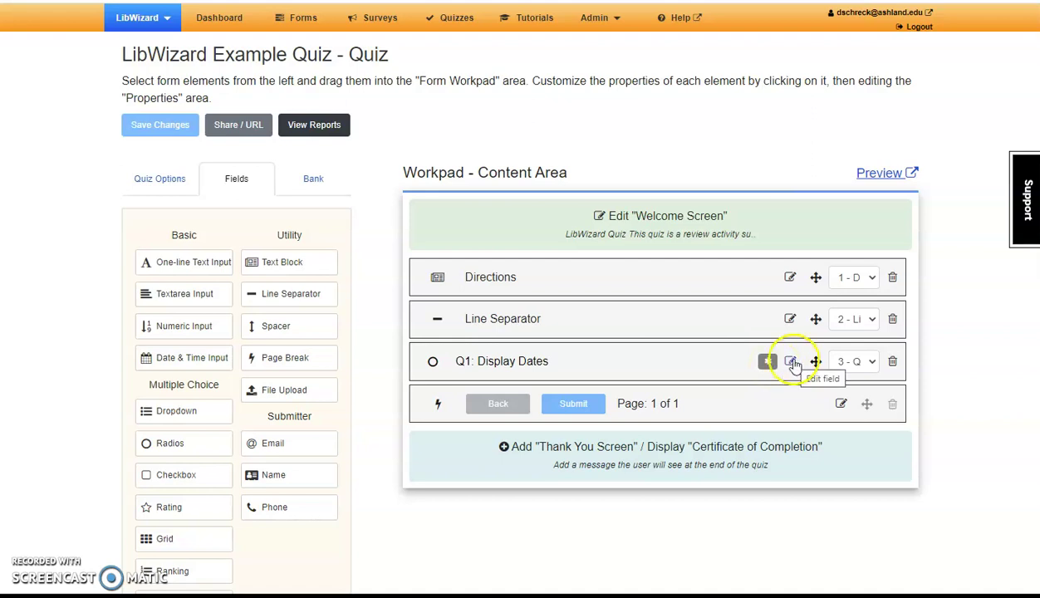
# In Q1's Answer Properties, set False as the correct answer and enable correct/wrong messages.
pyautogui.click(791, 363)
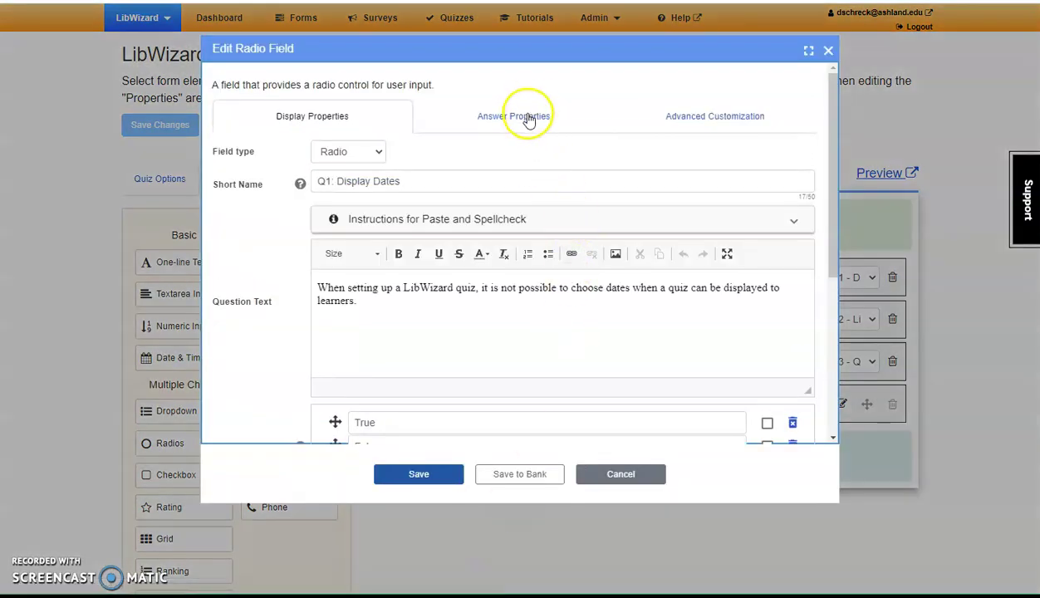
pyautogui.click(529, 118)
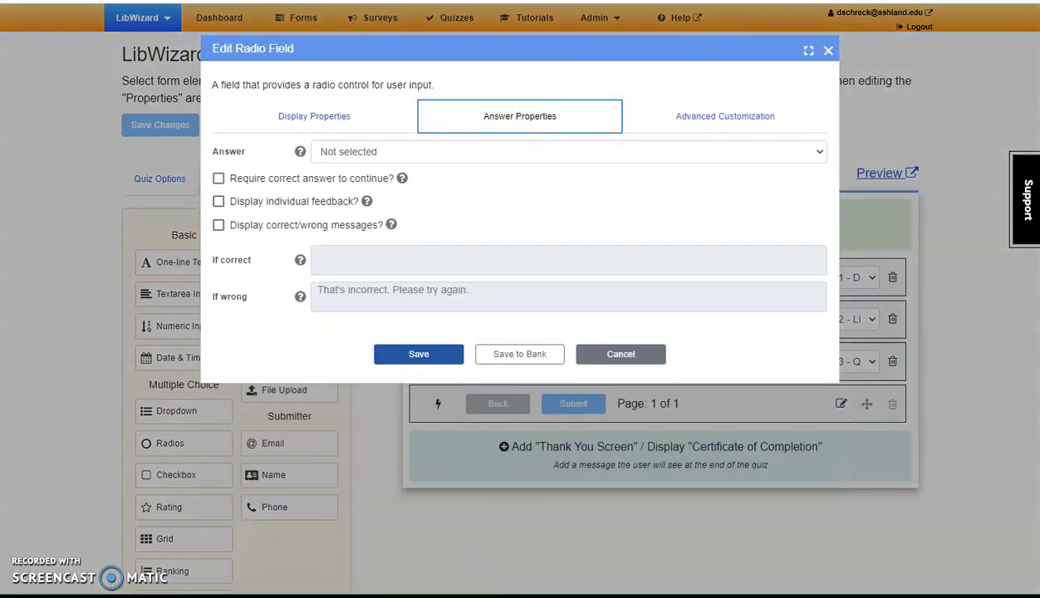
pyautogui.click(763, 157)
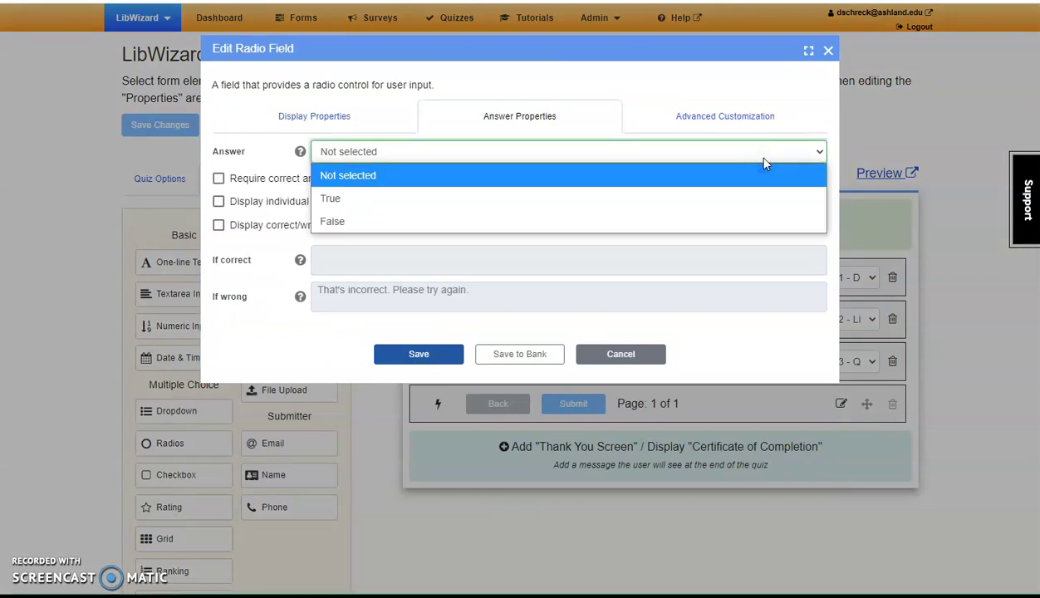
pyautogui.click(754, 223)
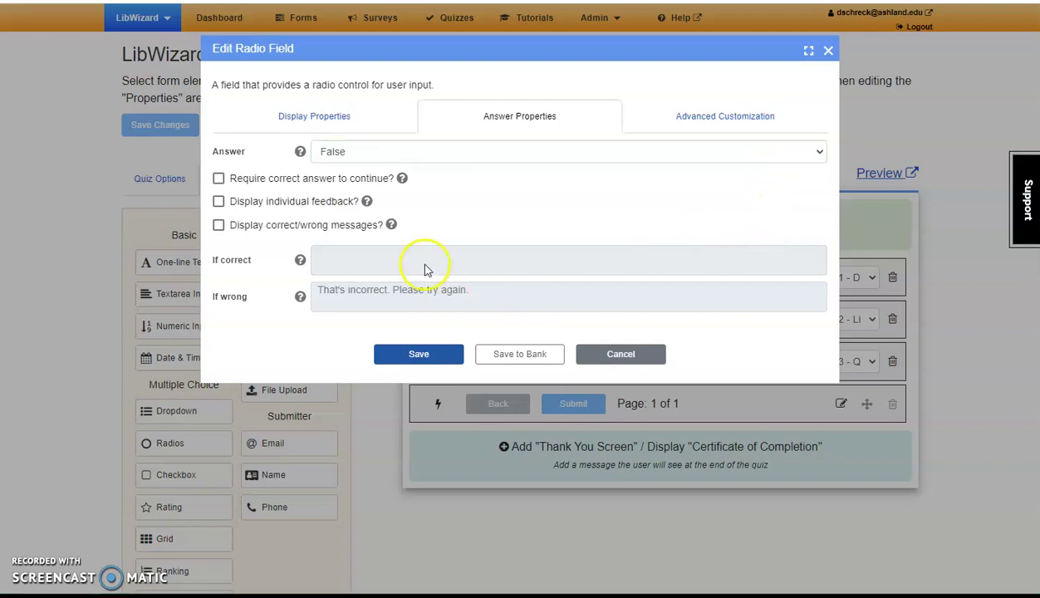
pyautogui.click(403, 179)
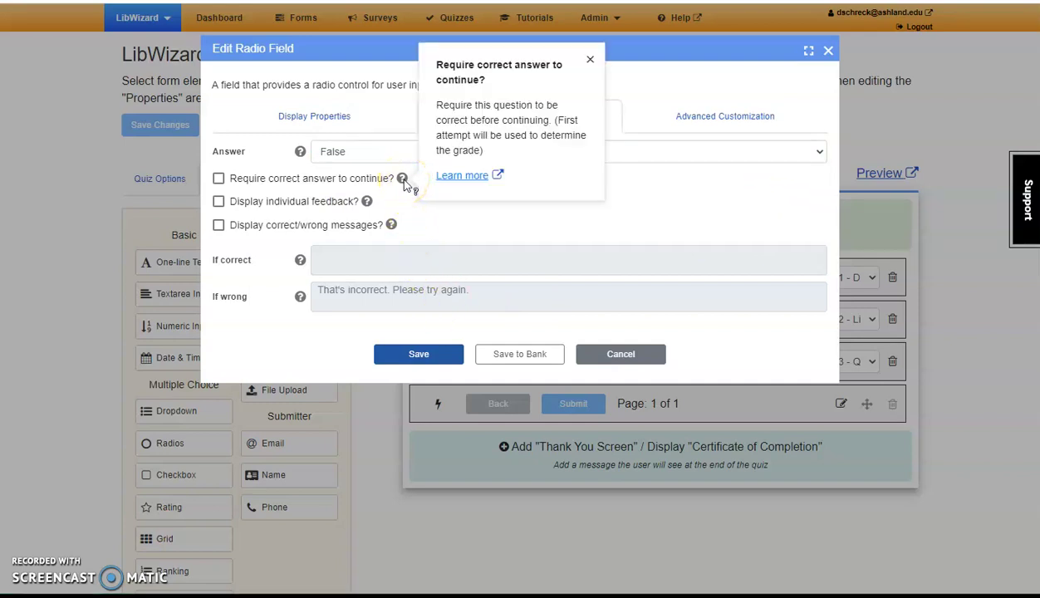
pyautogui.click(368, 203)
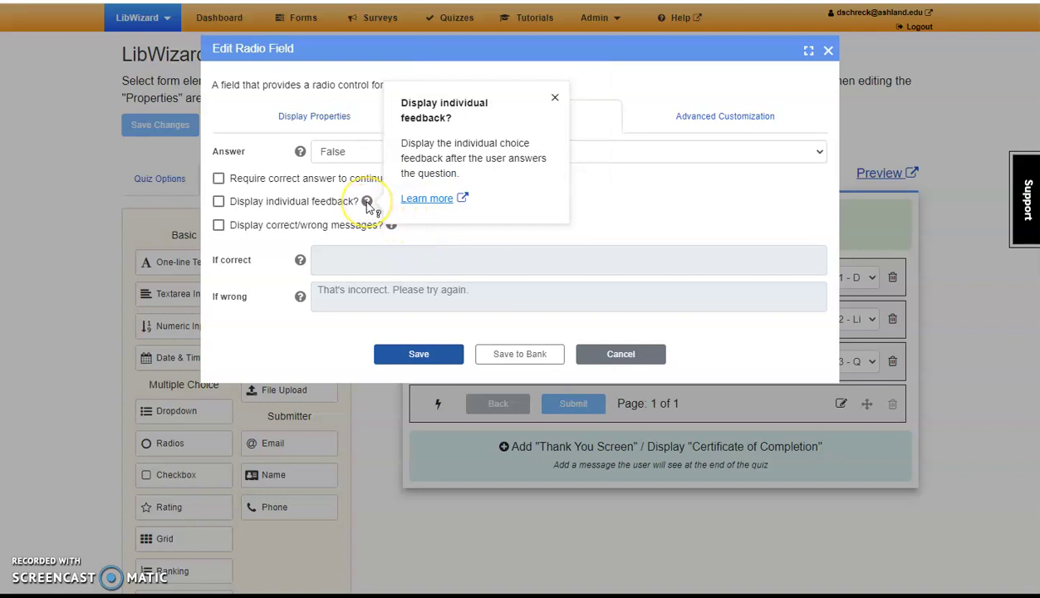
pyautogui.click(391, 230)
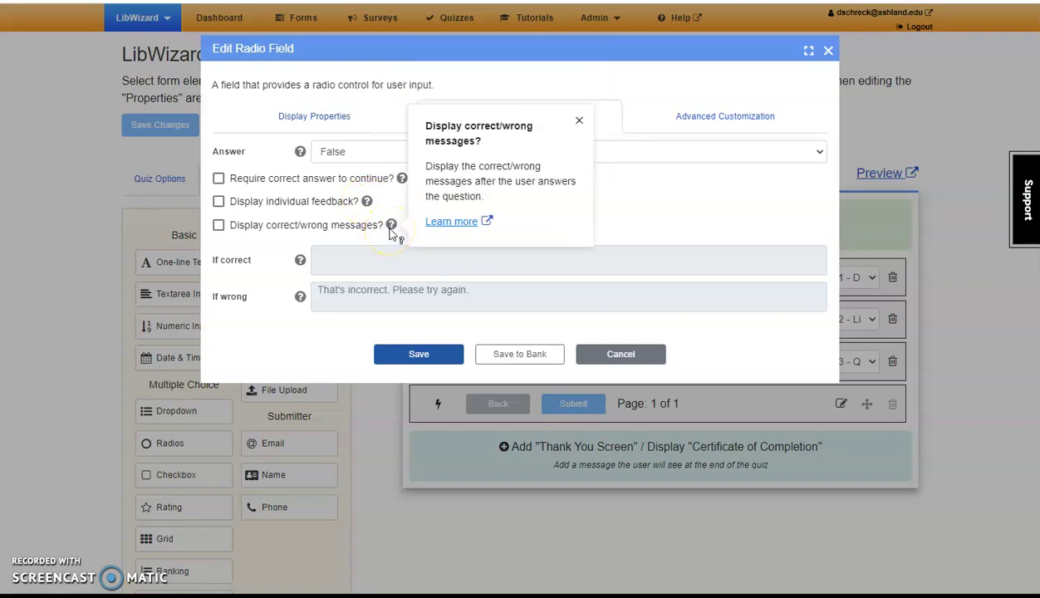
pyautogui.click(220, 231)
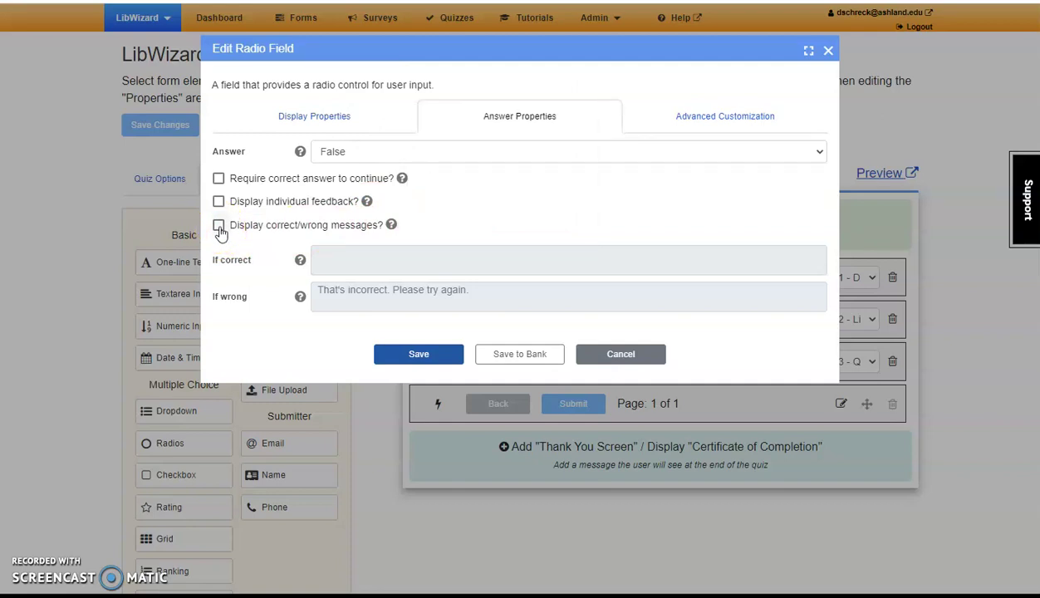
pyautogui.click(219, 226)
# Paste the If correct and If wrong feedback messages and save Q1.
pyautogui.click(299, 260)
pyautogui.click(300, 297)
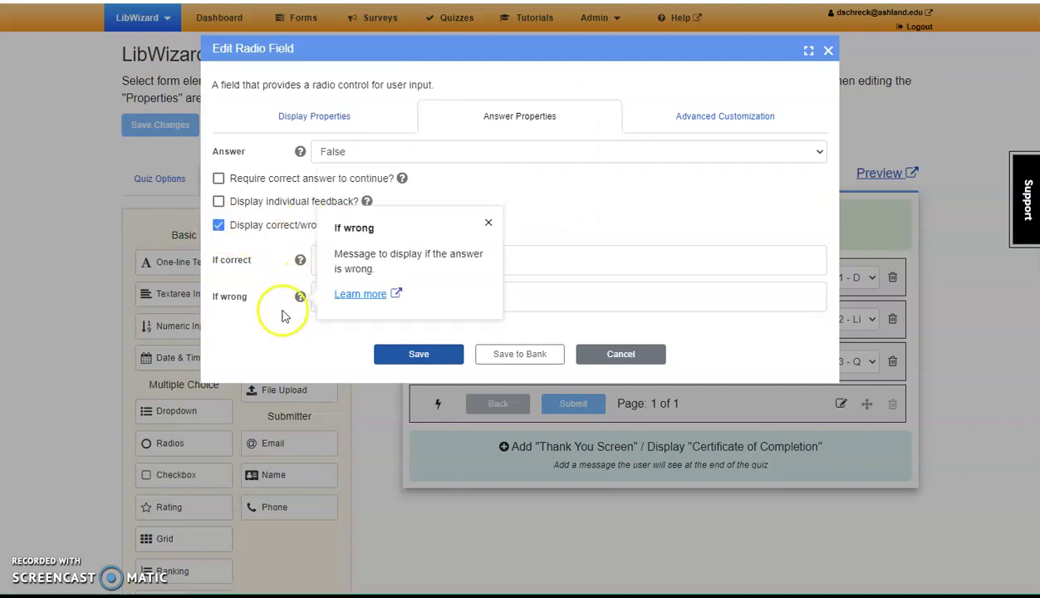
pyautogui.click(272, 325)
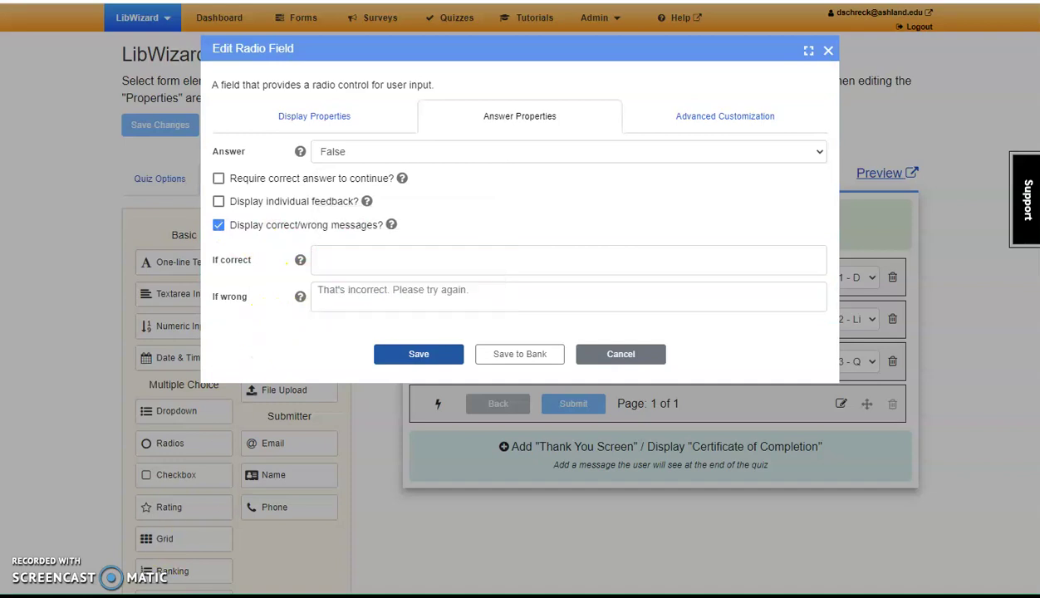
pyautogui.click(376, 263)
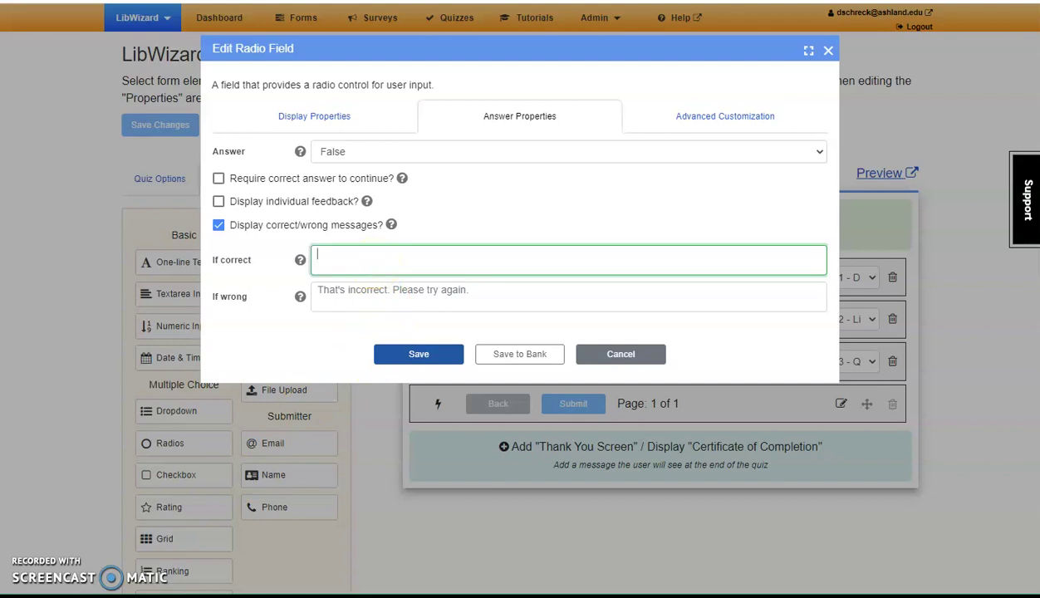
pyautogui.write('Correct: It is possible to limit when a quiz can be displayed to learners (the public).')
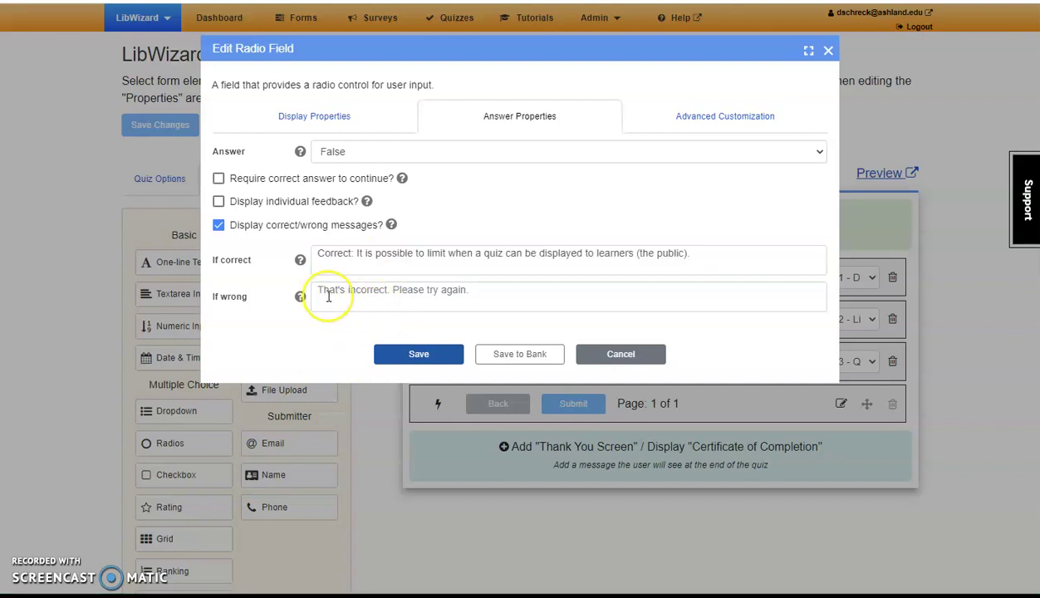
pyautogui.click(328, 296)
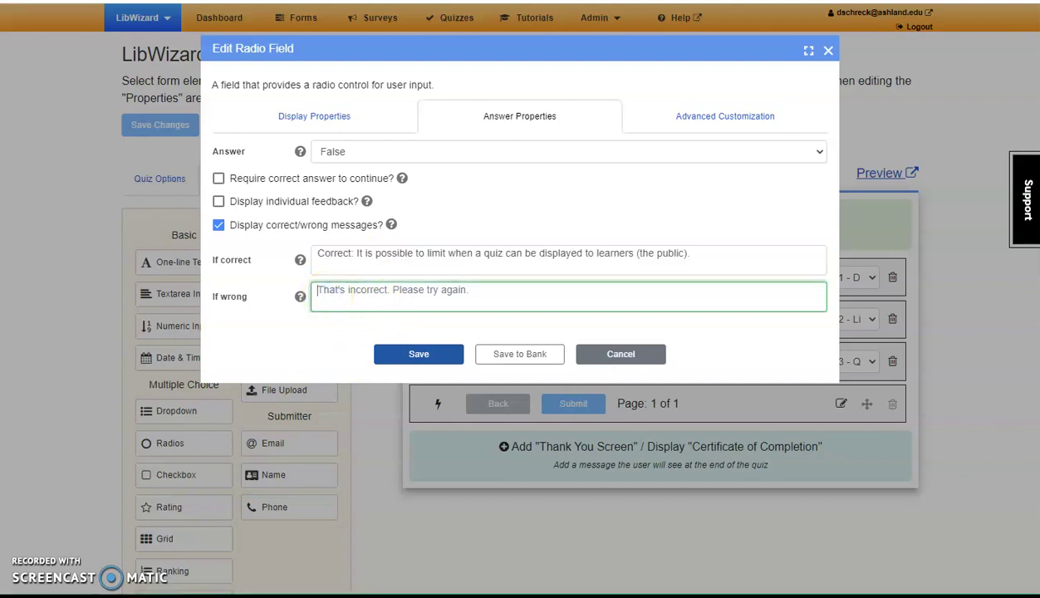
pyautogui.write('False: It is possible to limit when a quiz can be displayed to learners (the public).')
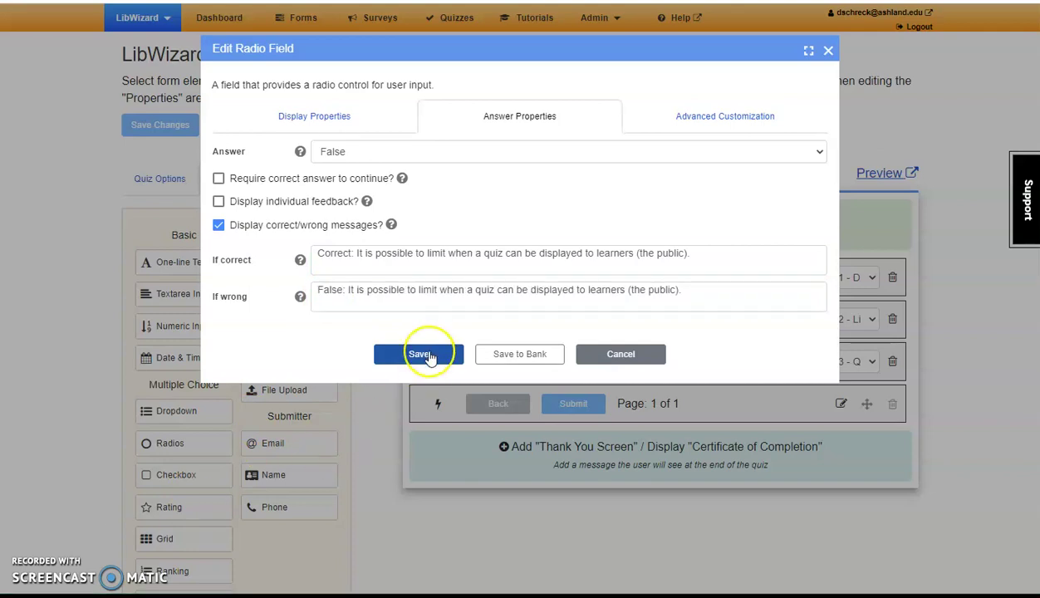
pyautogui.click(428, 355)
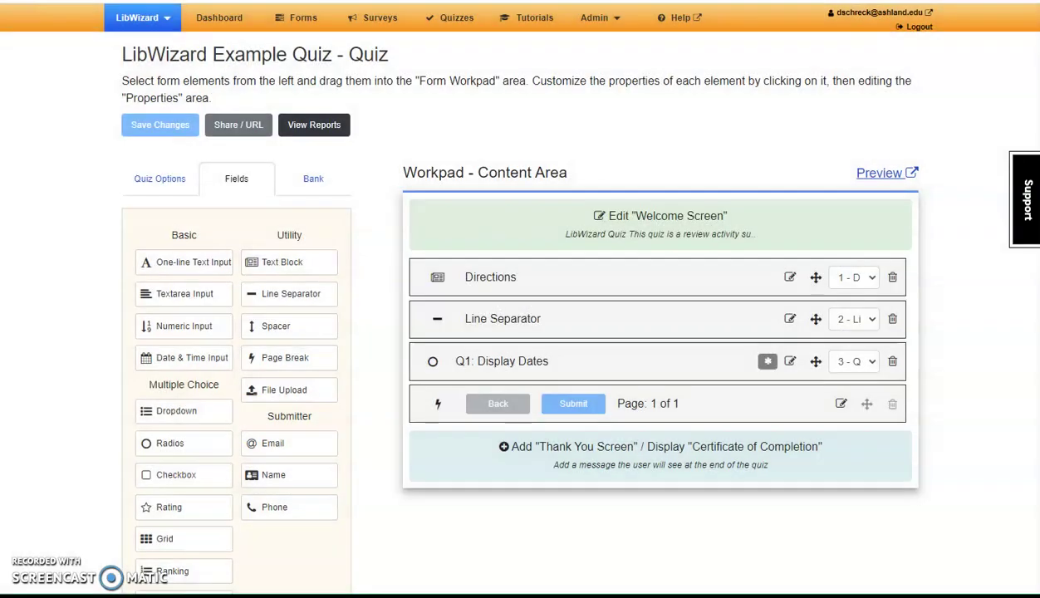
pyautogui.click(789, 365)
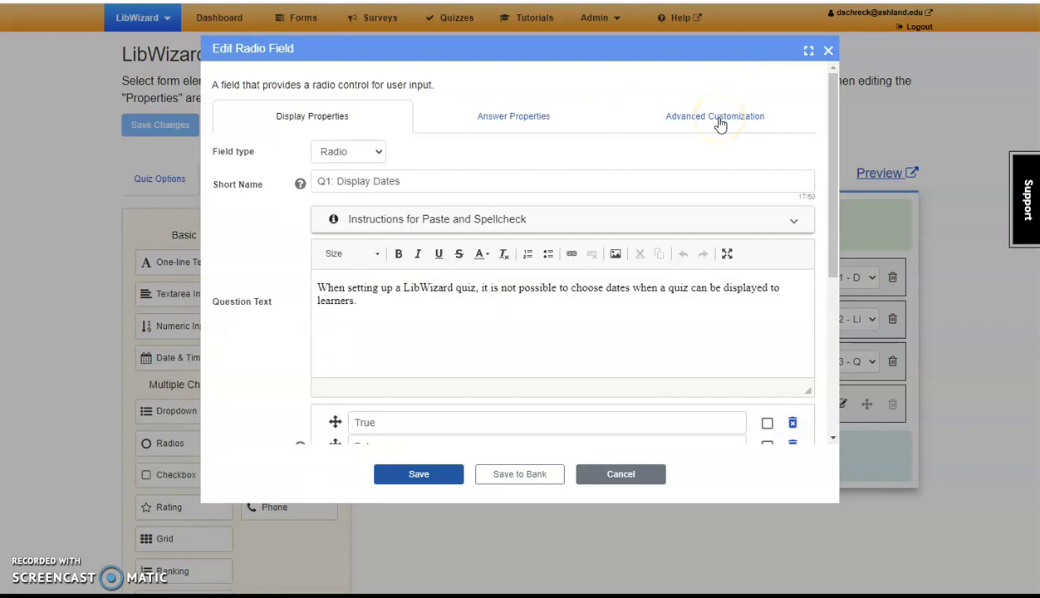
pyautogui.click(720, 121)
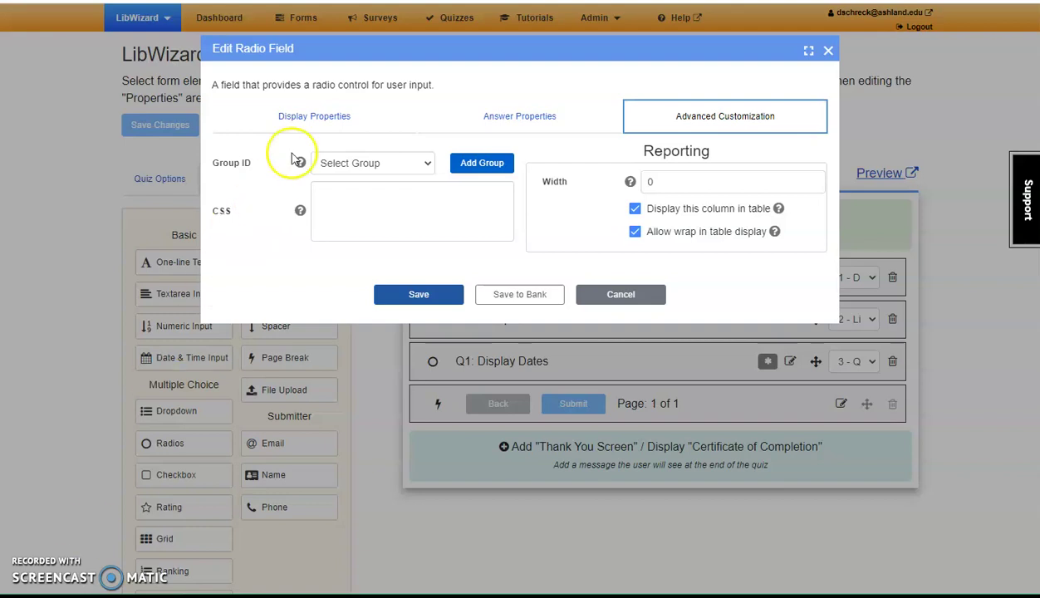
pyautogui.click(314, 118)
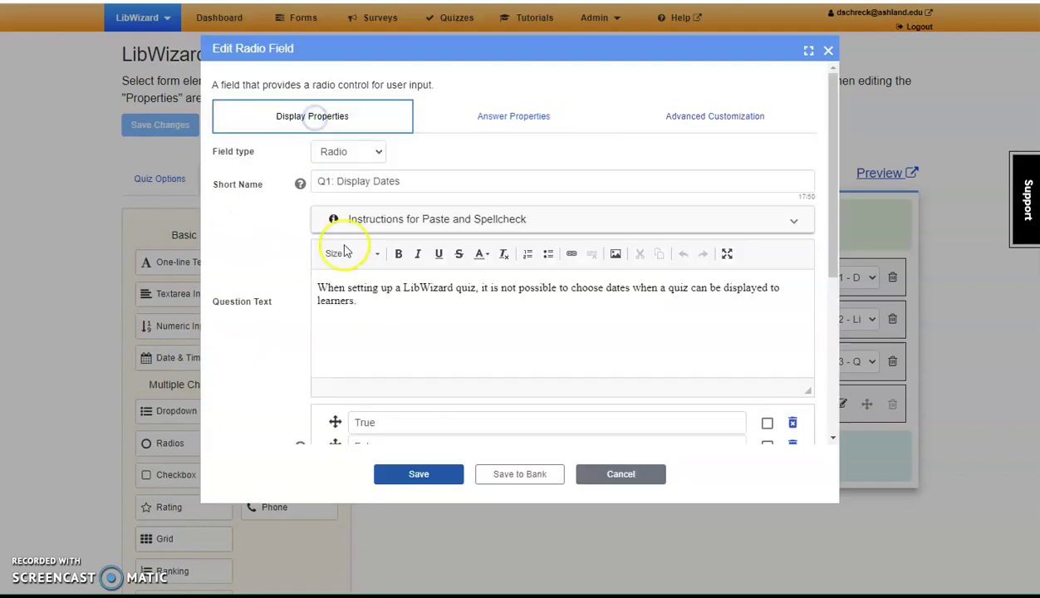
pyautogui.click(424, 474)
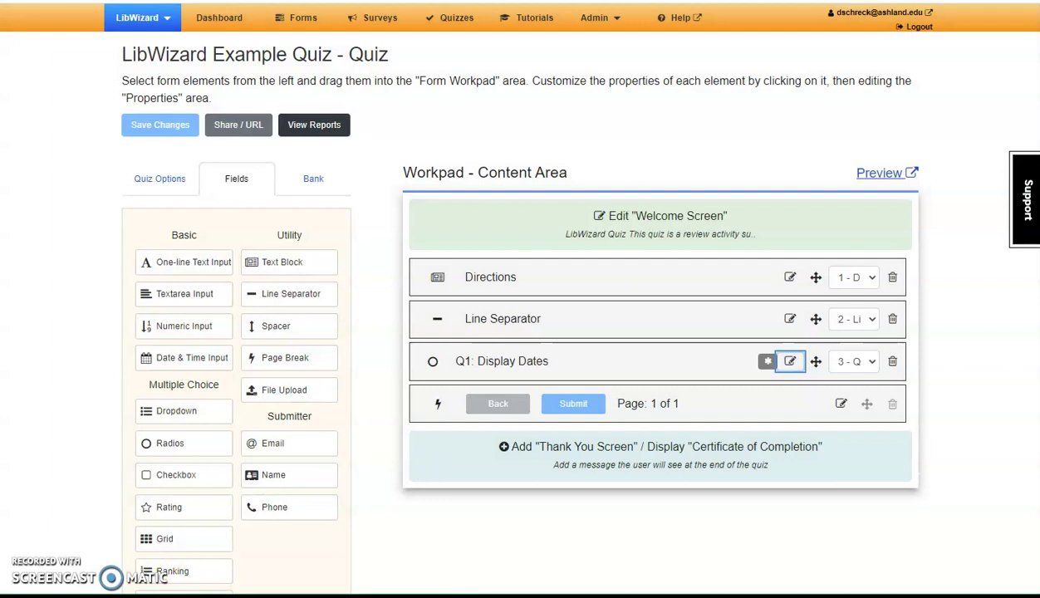
# Preview the quiz, begin it to see the Directions and question, then close the preview.
pyautogui.click(896, 176)
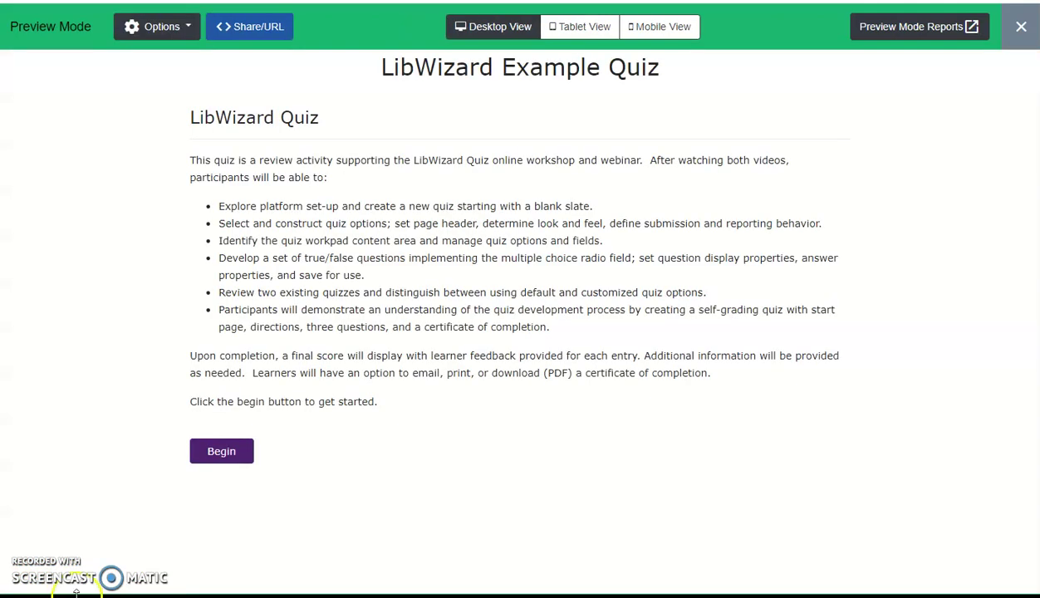
pyautogui.click(222, 454)
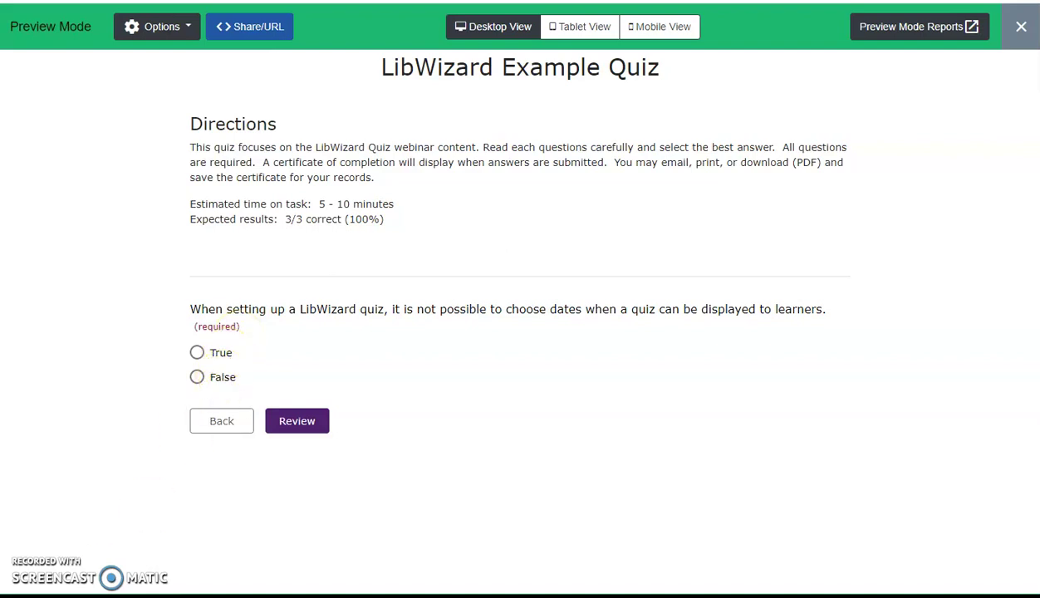
pyautogui.hotkey('ctrl', 'w')
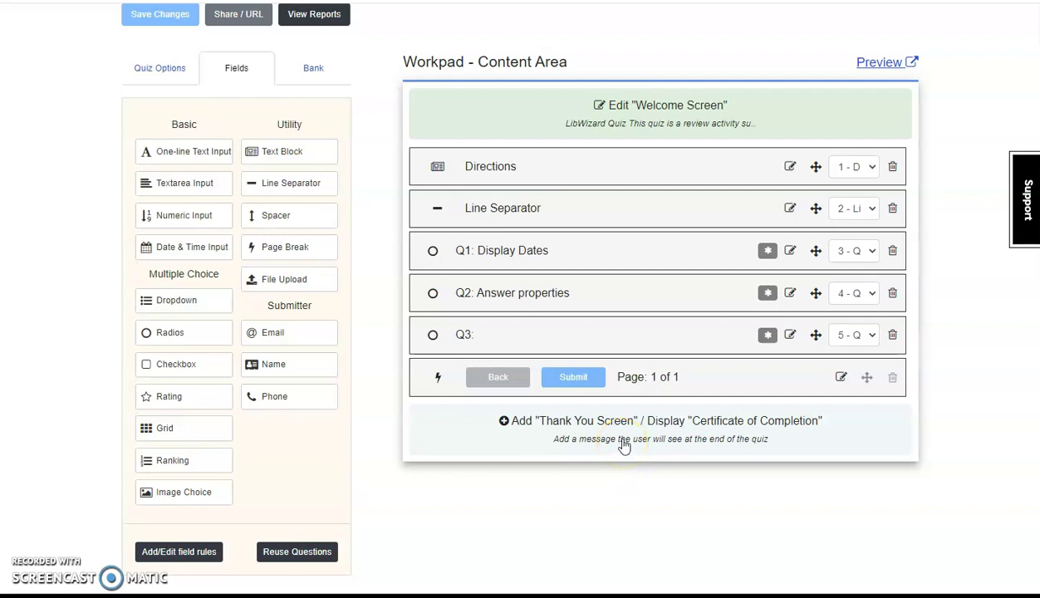
# Add a Thank You Screen that displays the grade as number of questions correct/wrong.
pyautogui.click(622, 443)
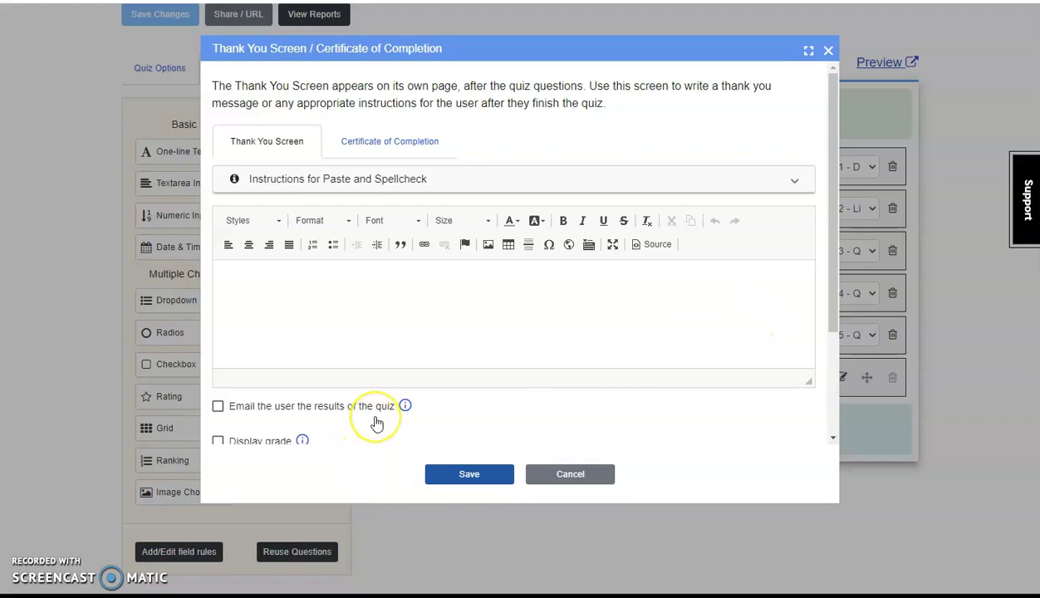
pyautogui.scroll(-1, 376, 424)
pyautogui.click(317, 381)
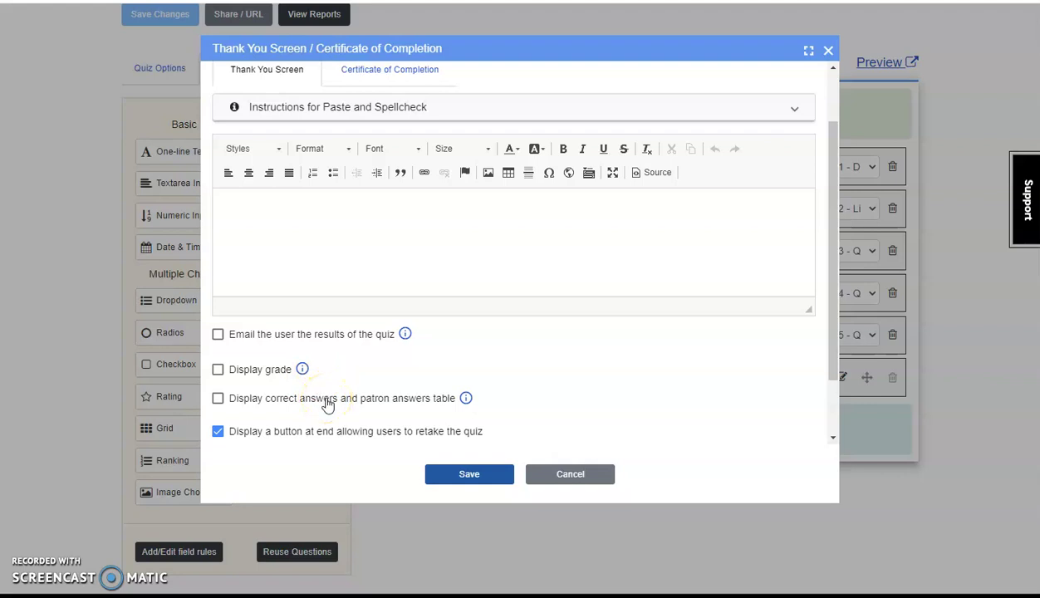
pyautogui.scroll(-1, 327, 405)
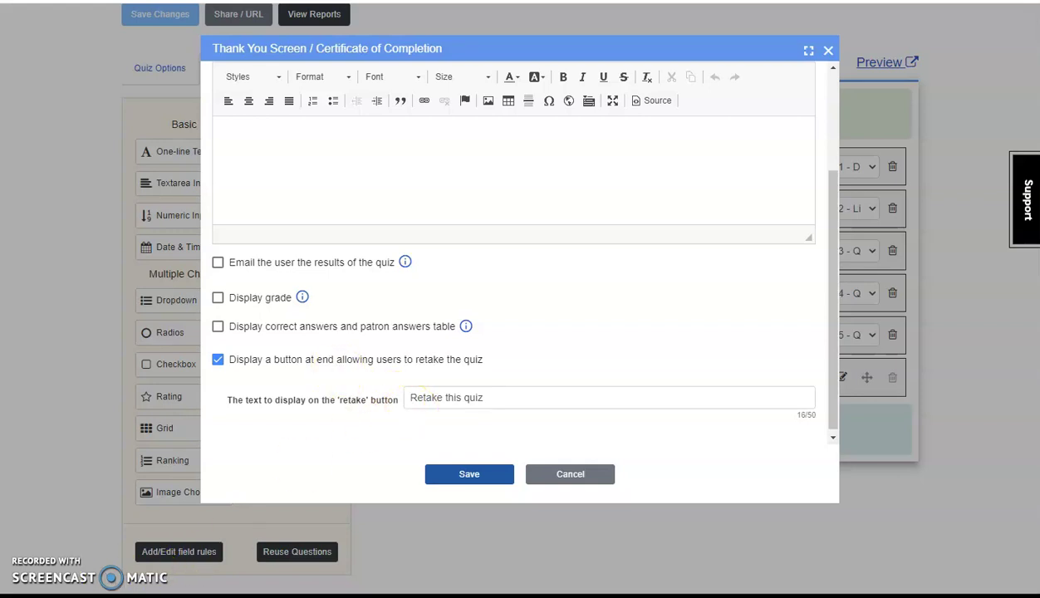
pyautogui.scroll(2, 513, 249)
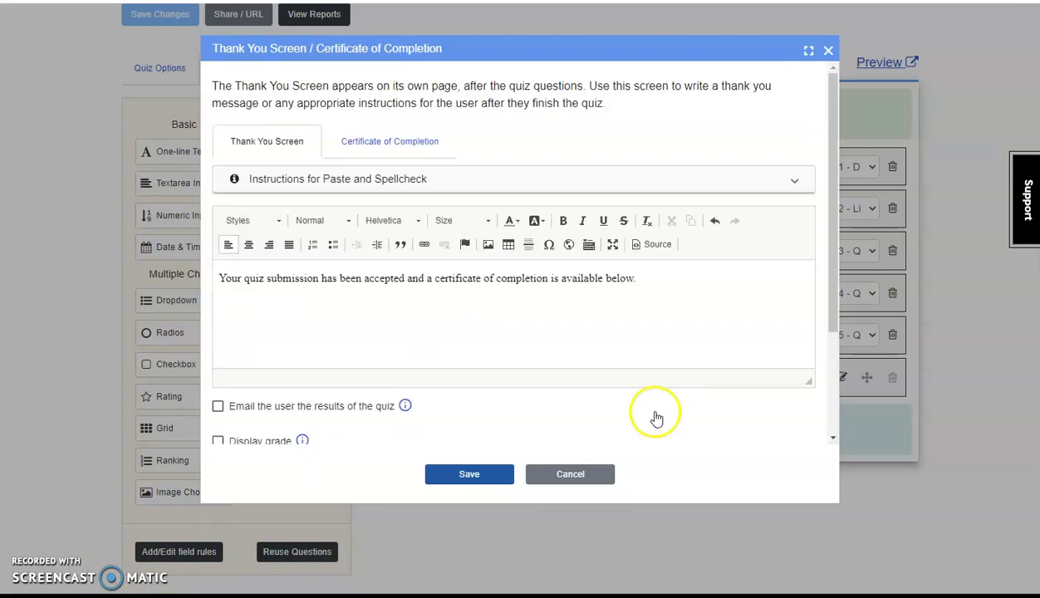
pyautogui.scroll(-2, 654, 417)
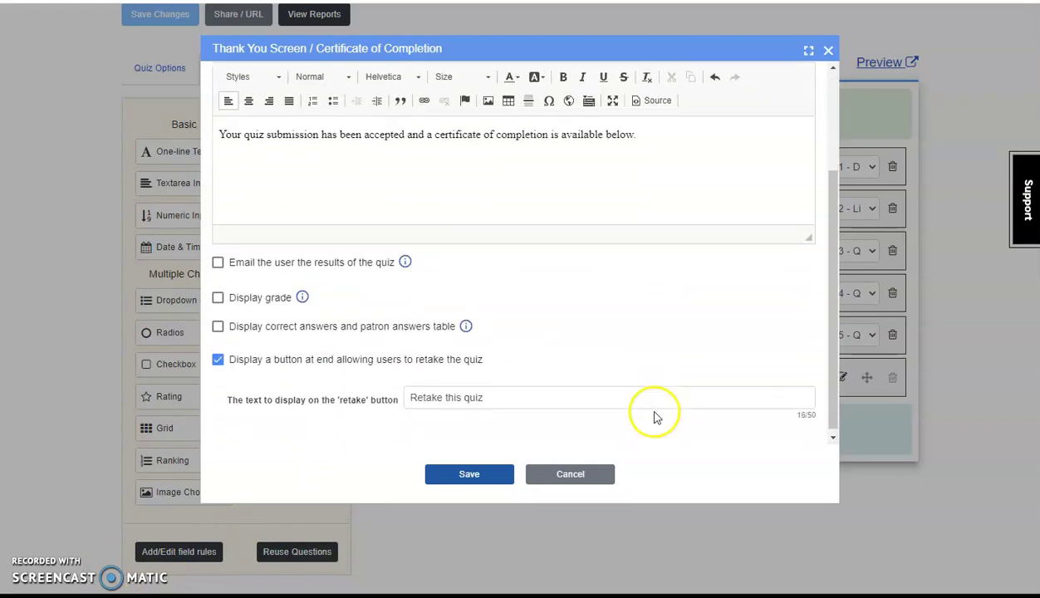
pyautogui.click(219, 299)
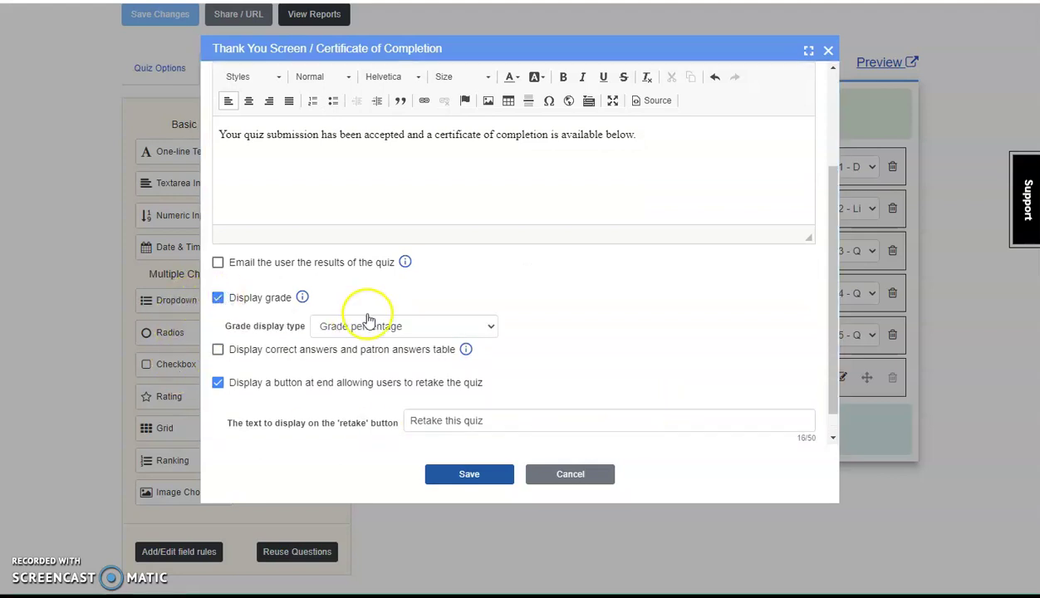
pyautogui.click(388, 332)
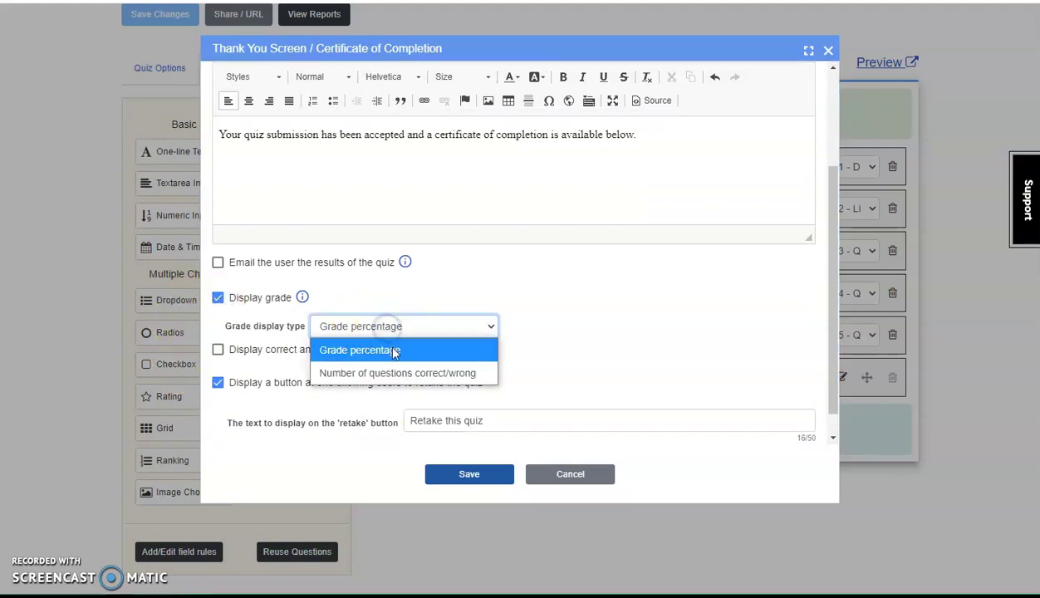
pyautogui.click(392, 367)
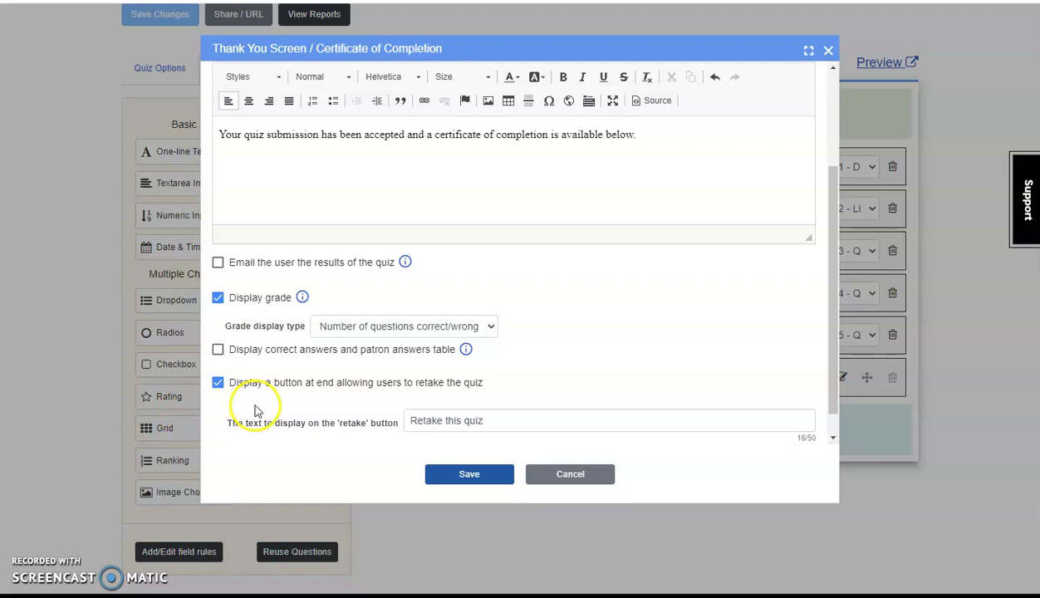
pyautogui.scroll(2, 515, 249)
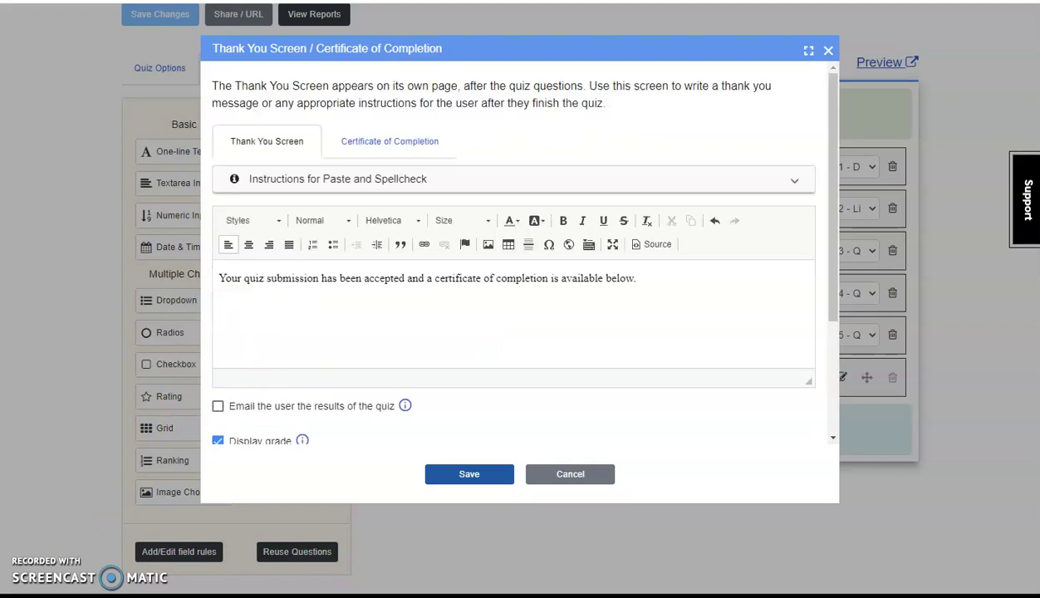
# Enable the Certificate of Completion and scroll down to its filled-in preview.
pyautogui.click(372, 146)
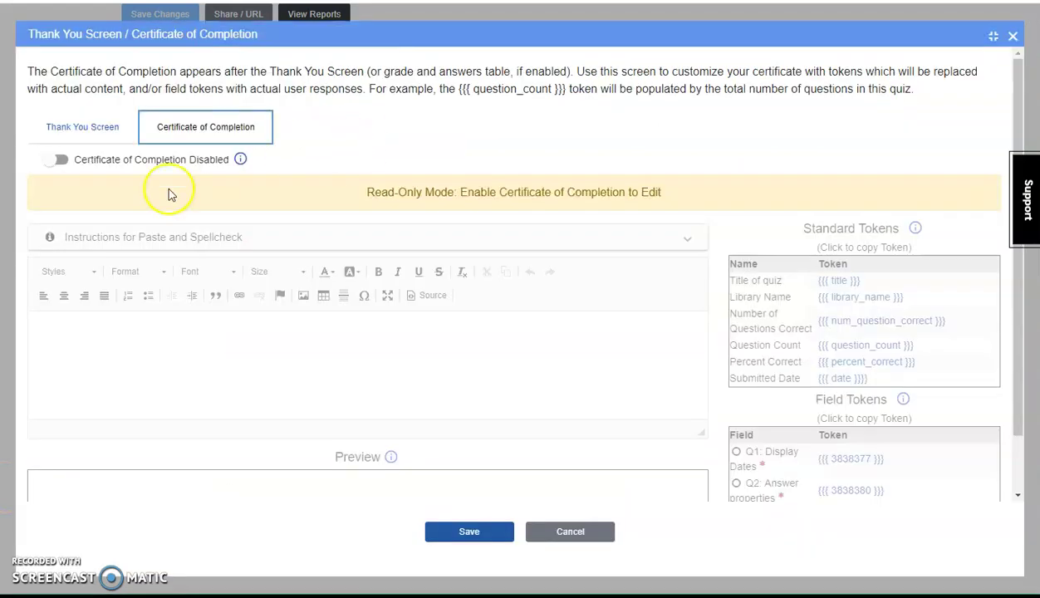
pyautogui.click(63, 161)
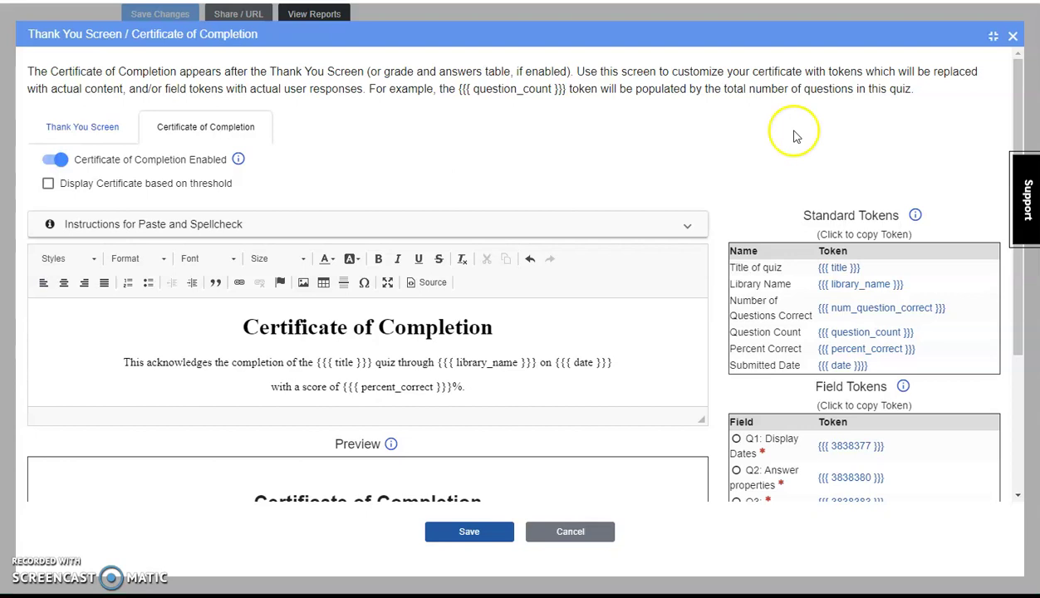
pyautogui.scroll(-3, 794, 137)
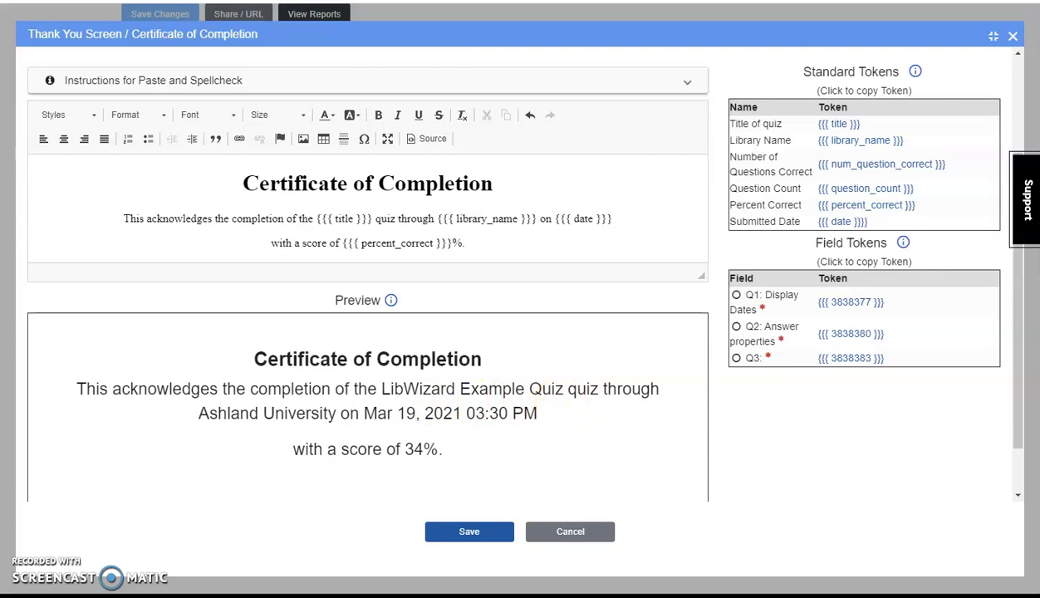
# Delete 'quiz through {{{ library_name }}}' after the title token in the certificate sentence.
pyautogui.click(379, 223)
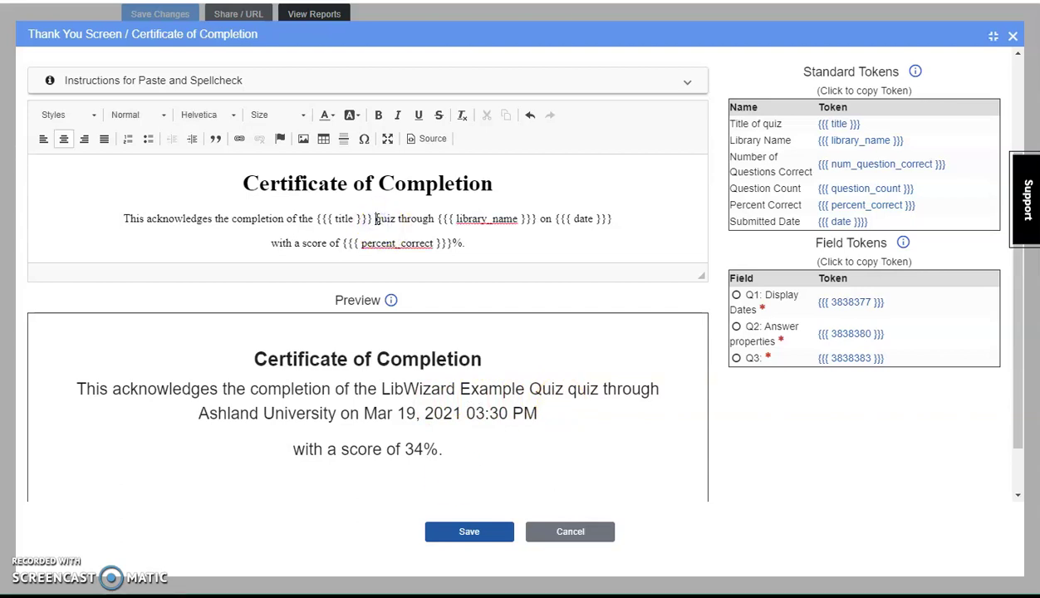
pyautogui.press('Delete')
pyautogui.press('Delete')
pyautogui.press('Delete')
pyautogui.press('Delete')
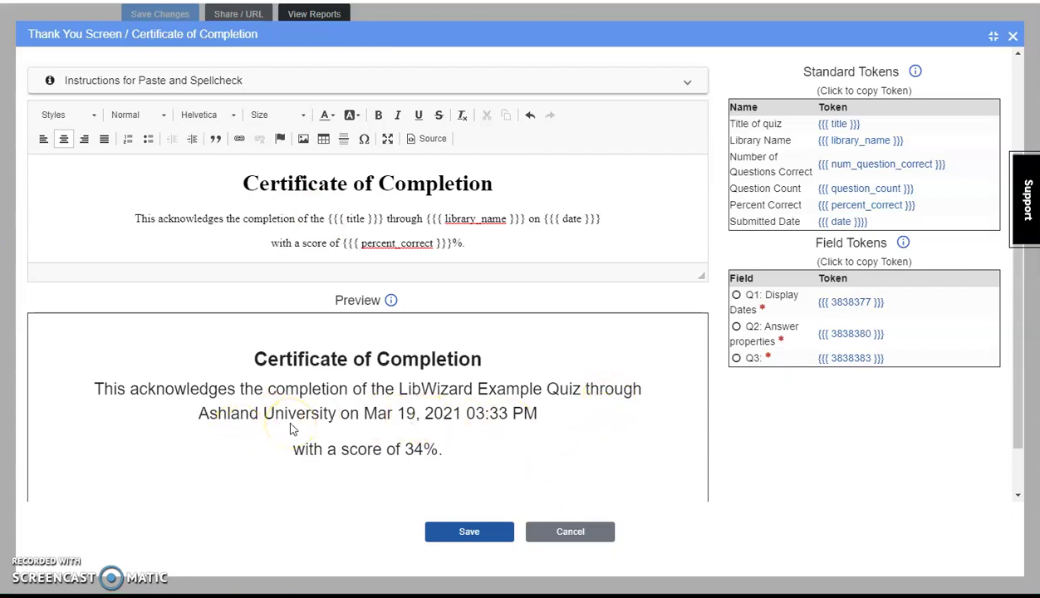
pyautogui.click(386, 219)
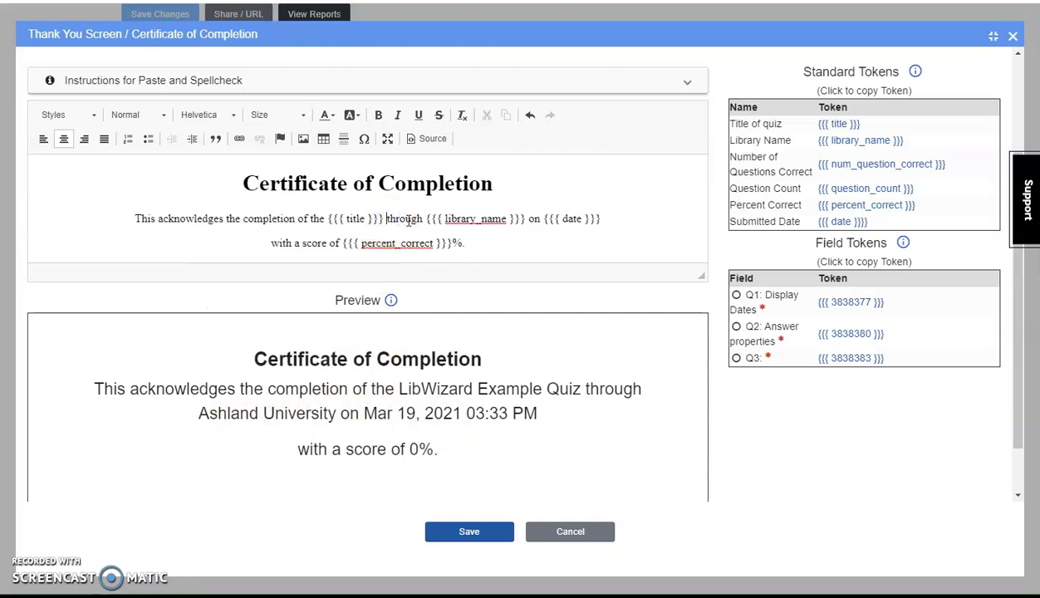
pyautogui.press('Delete')
pyautogui.press('Delete')
pyautogui.press('Delete')
pyautogui.press('Delete')
pyautogui.press('Delete')
pyautogui.press('Delete')
pyautogui.press('Delete')
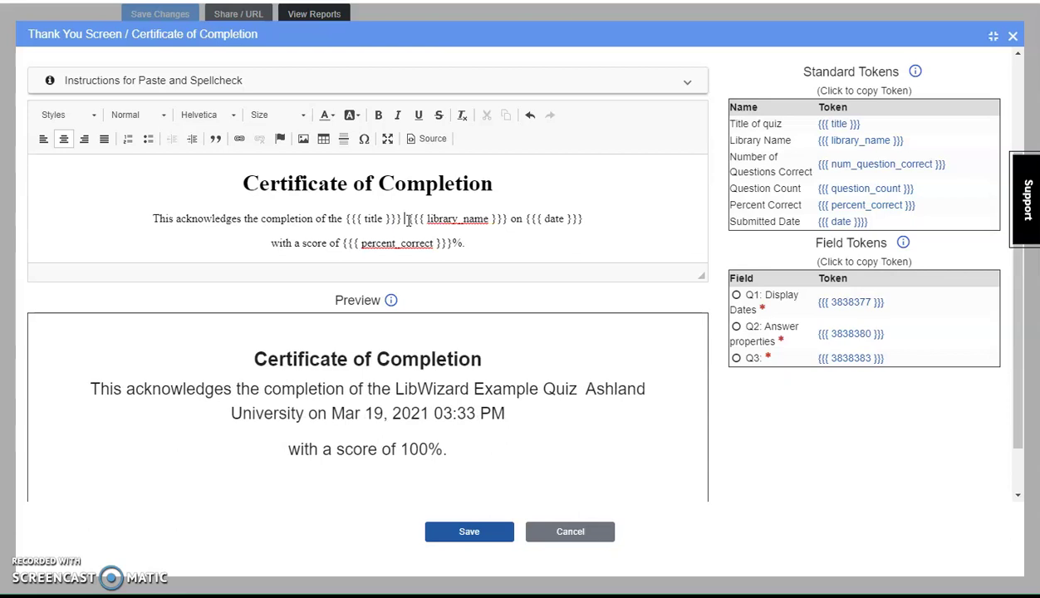
pyautogui.press('Delete')
pyautogui.press('Delete')
pyautogui.press('Delete')
pyautogui.press('Delete')
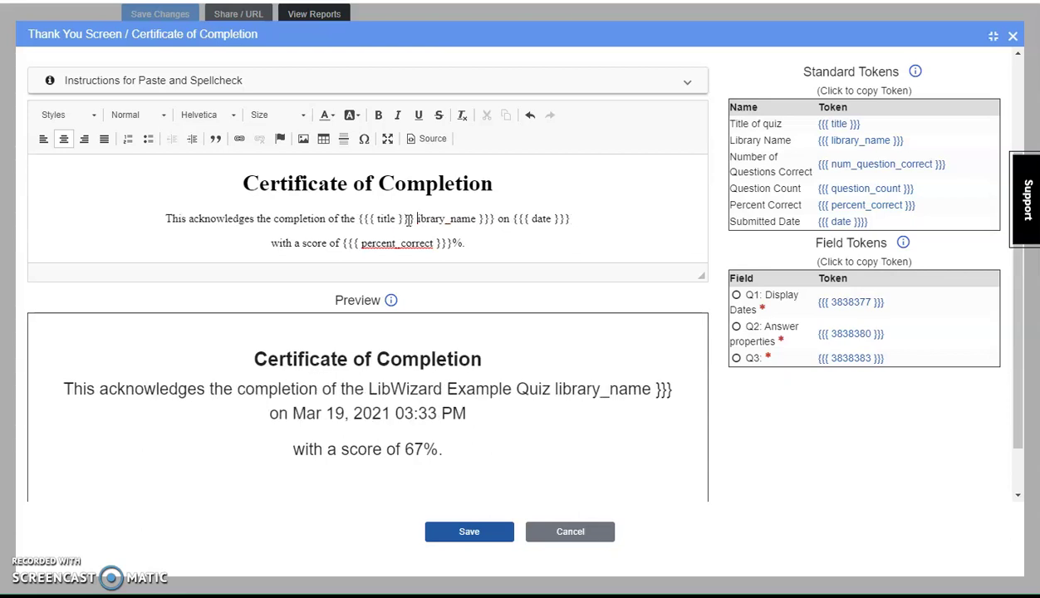
pyautogui.press('Delete')
pyautogui.press('Delete')
pyautogui.press('Delete')
pyautogui.press('Delete')
pyautogui.press('Delete')
pyautogui.press('Delete')
pyautogui.press('Delete')
pyautogui.press('Delete')
pyautogui.press('Delete')
pyautogui.press('Delete')
pyautogui.press('Delete')
pyautogui.press('Delete')
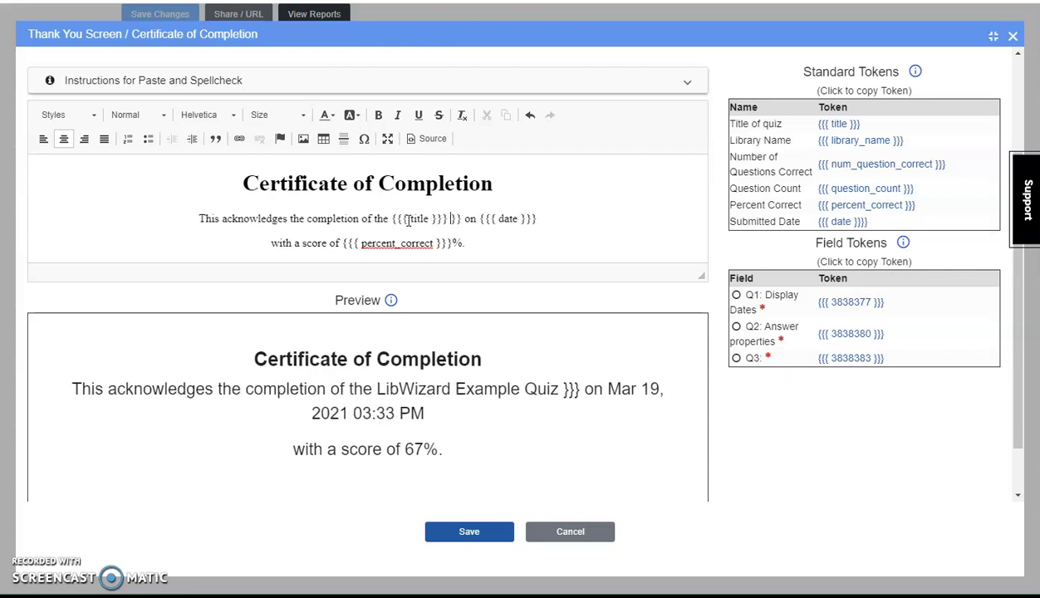
pyautogui.press('Delete')
pyautogui.press('Delete')
pyautogui.press('Delete')
pyautogui.press('Delete')
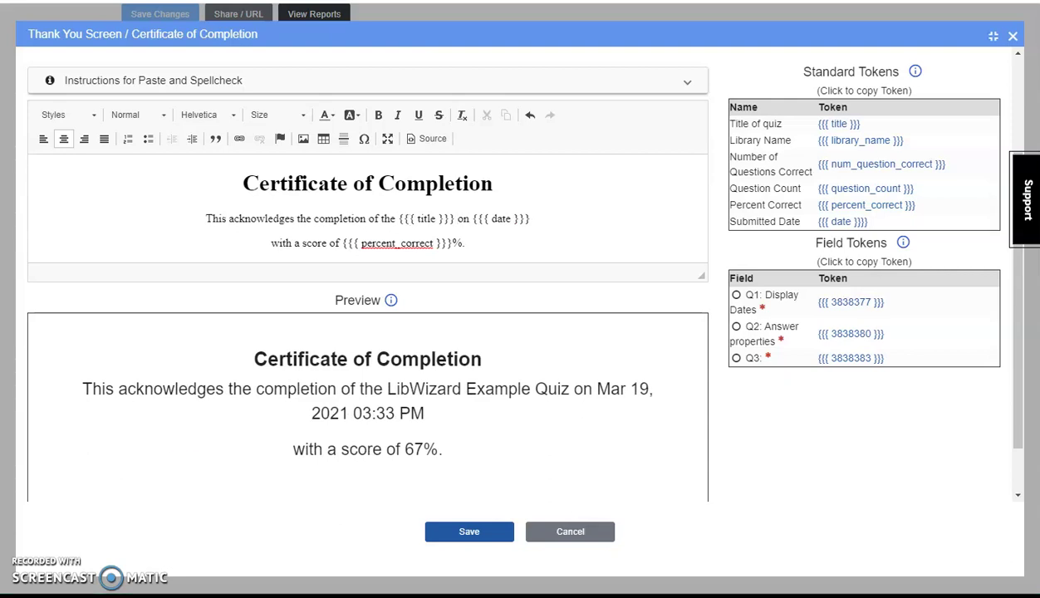
# Set all the certificate text in the Verdana font.
pyautogui.hotkey('ctrl', 'a')
pyautogui.click(224, 117)
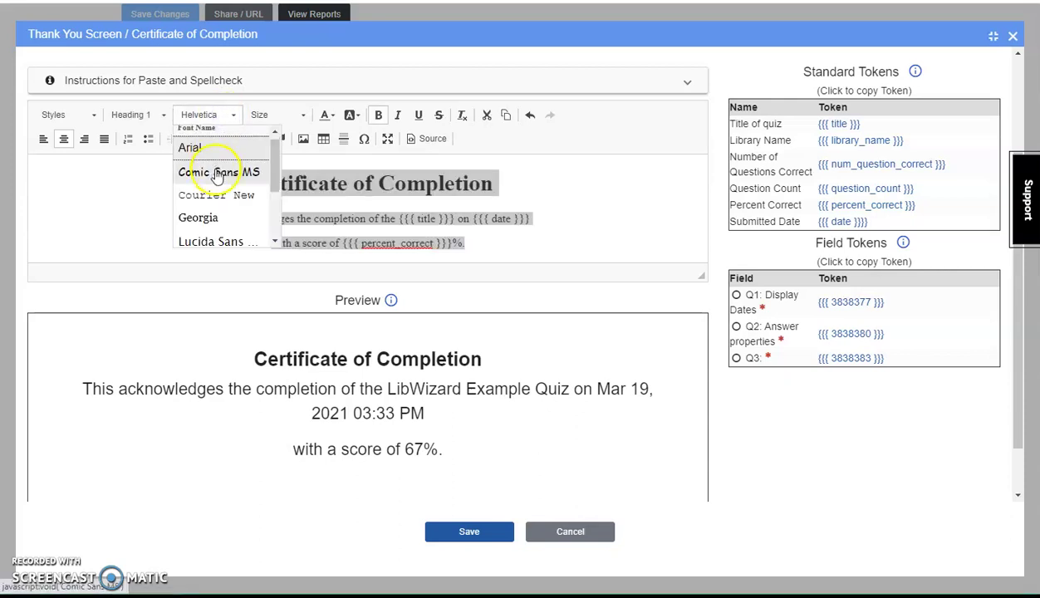
pyautogui.scroll(-2, 211, 199)
pyautogui.click(208, 236)
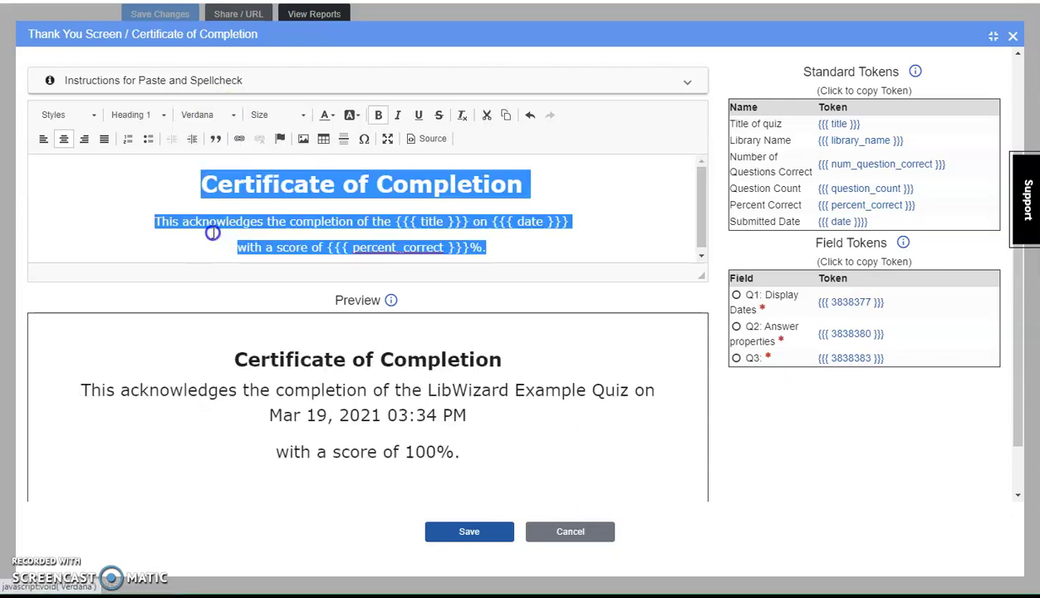
pyautogui.click(121, 233)
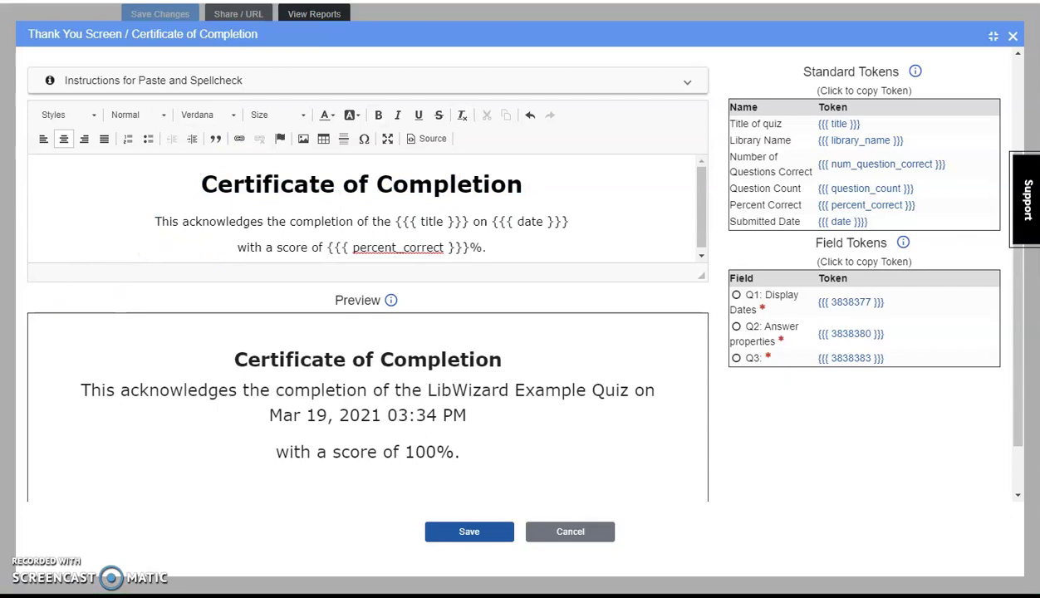
# Break the certificate text so the title and the date phrase sit on separate lines.
pyautogui.click(399, 224)
pyautogui.press('Return')
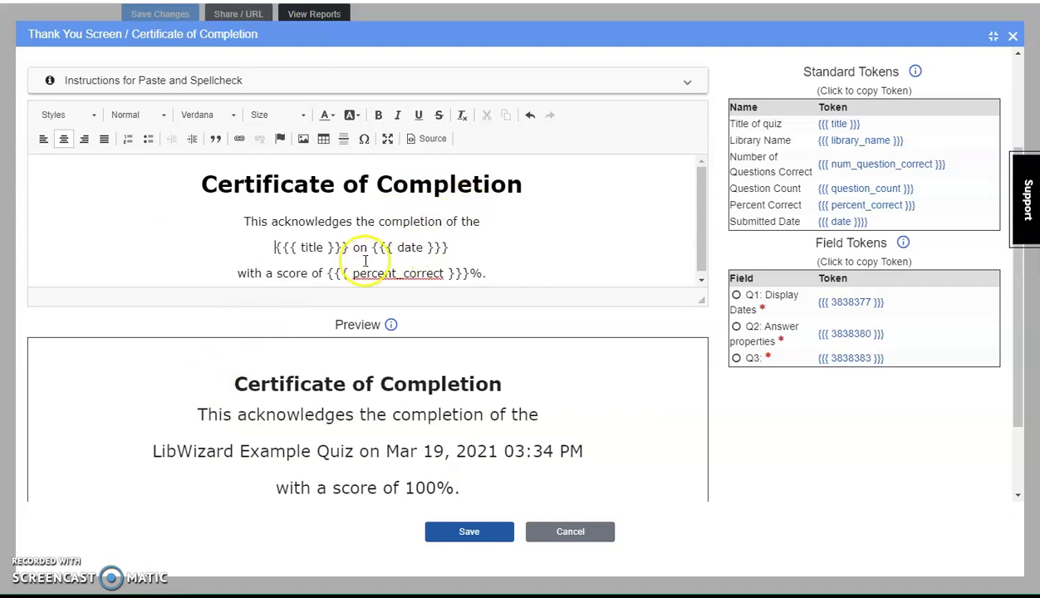
pyautogui.click(353, 248)
pyautogui.press('Return')
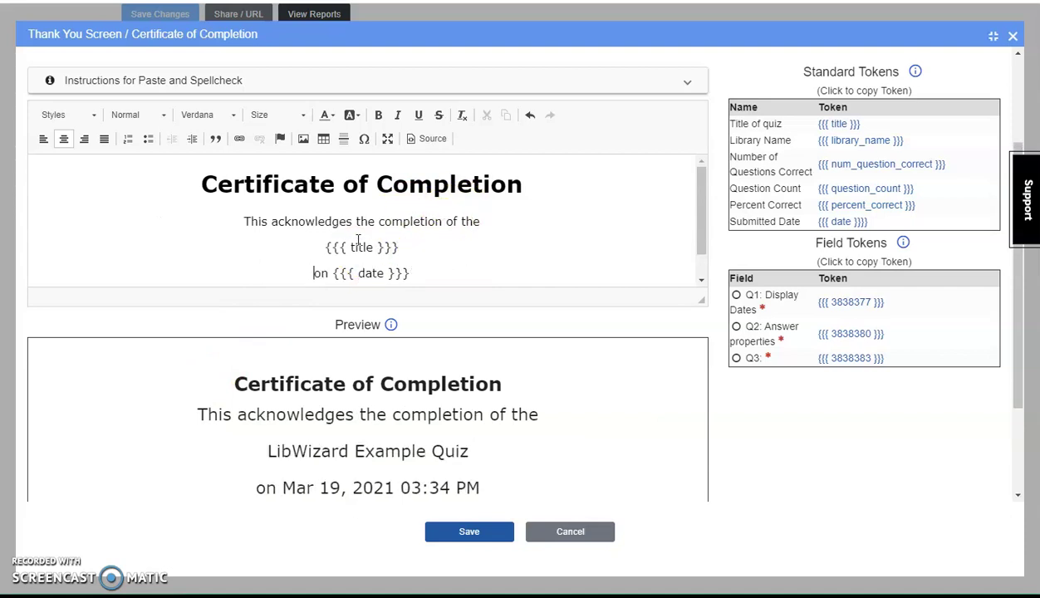
pyautogui.click(166, 559)
pyautogui.write('with a score of {{{ percent_correct }}}%.')
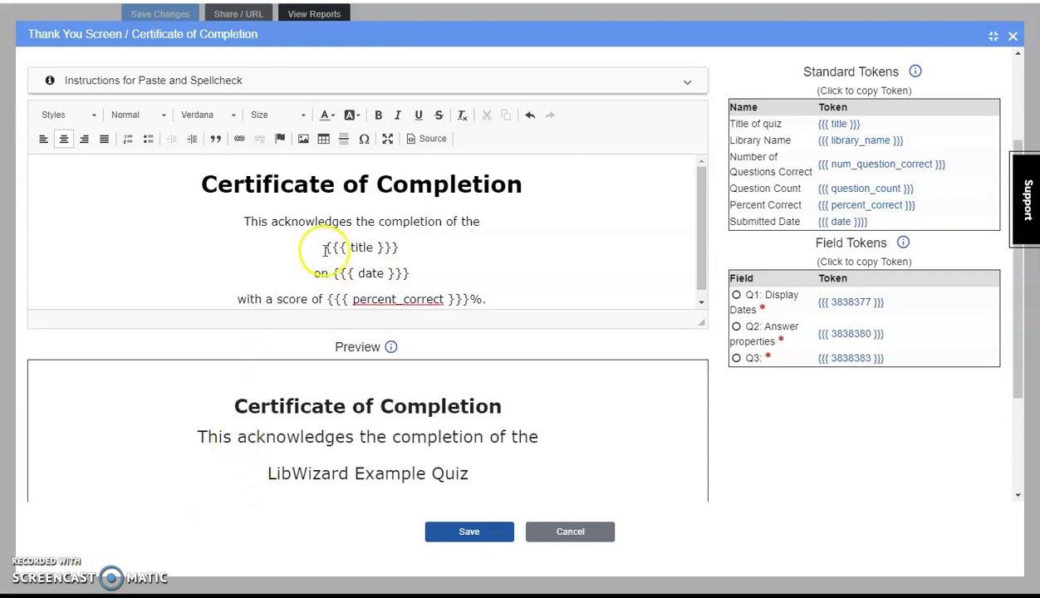
# Make the title token bold purple and save the certificate.
pyautogui.moveTo(325, 247); pyautogui.dragTo(399, 246)
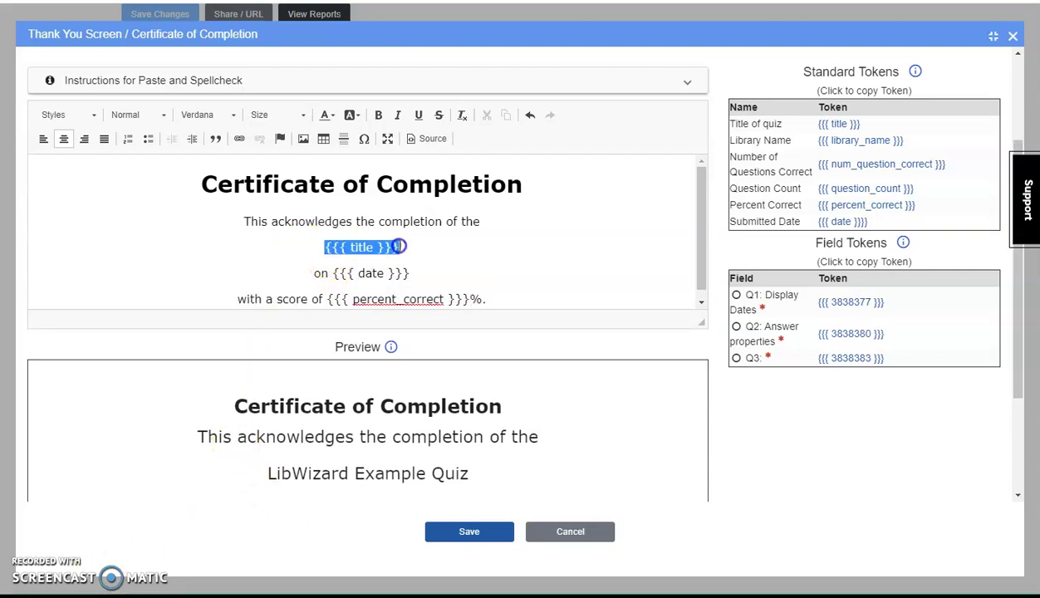
pyautogui.click(325, 116)
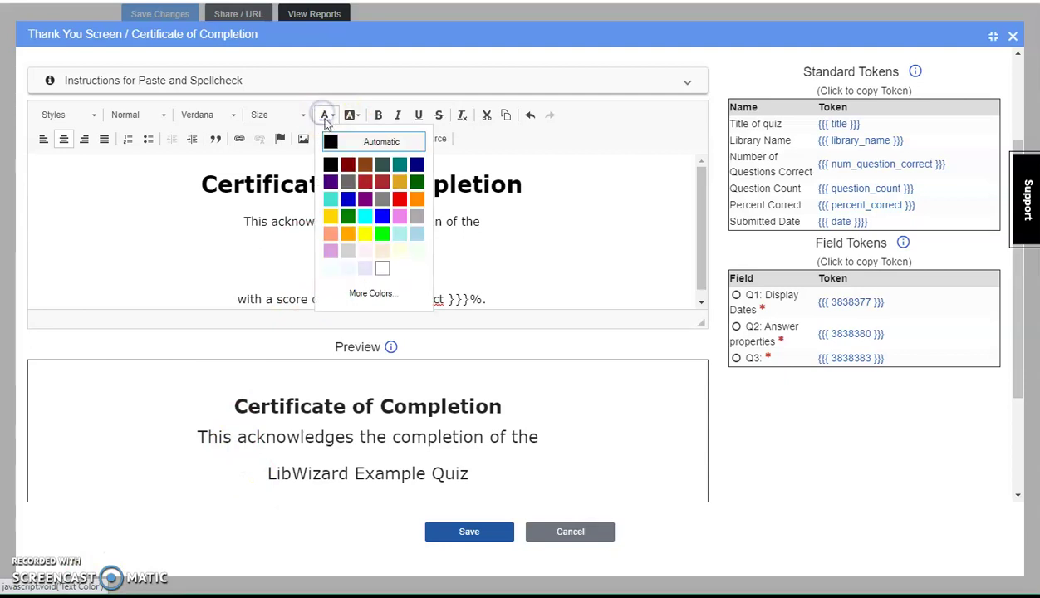
pyautogui.click(364, 201)
pyautogui.click(452, 247)
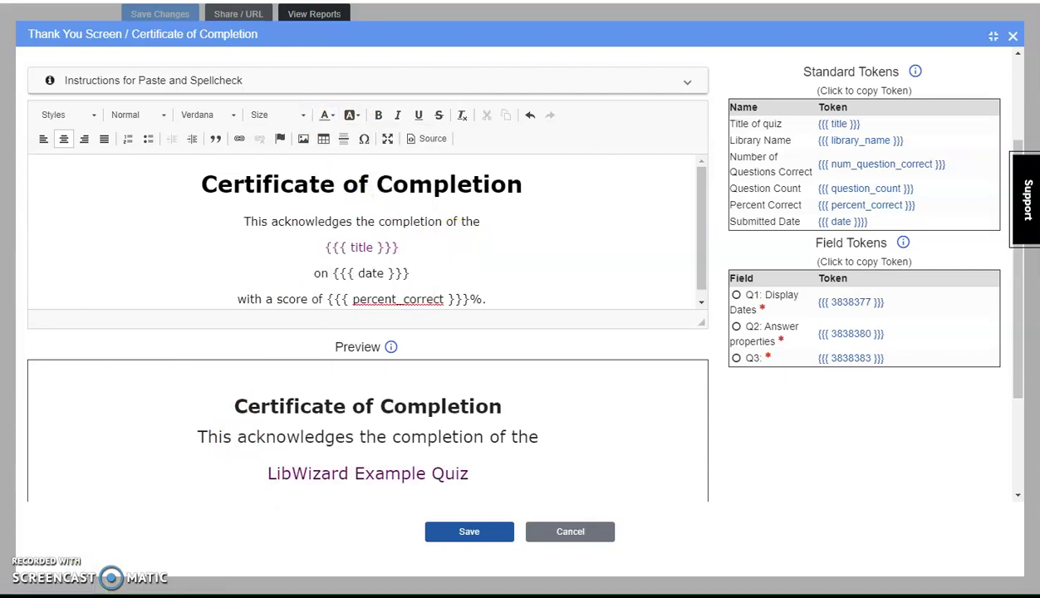
pyautogui.moveTo(324, 247); pyautogui.dragTo(427, 247)
pyautogui.click(378, 116)
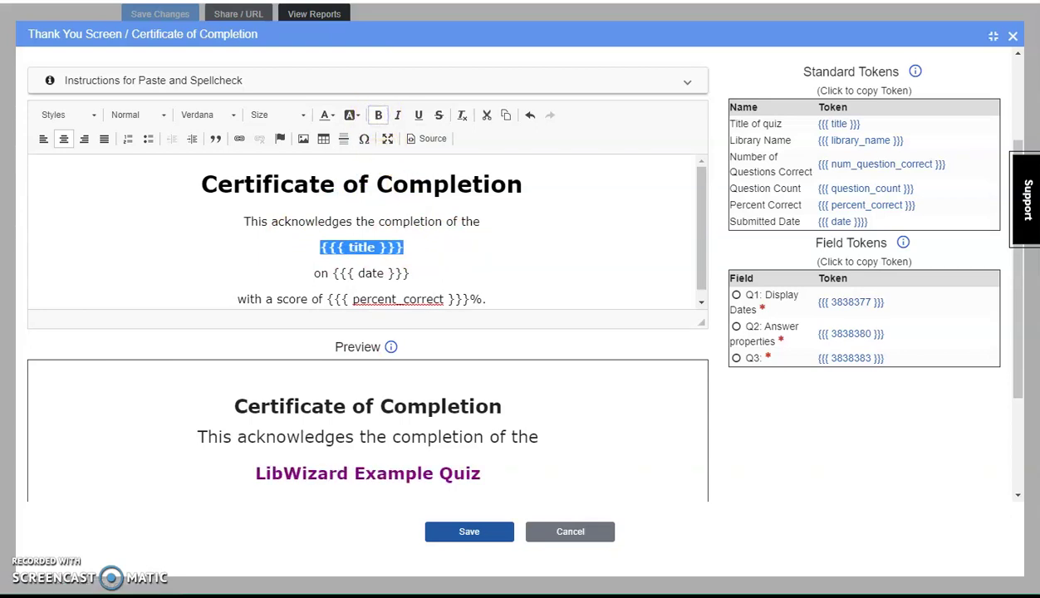
pyautogui.click(469, 531)
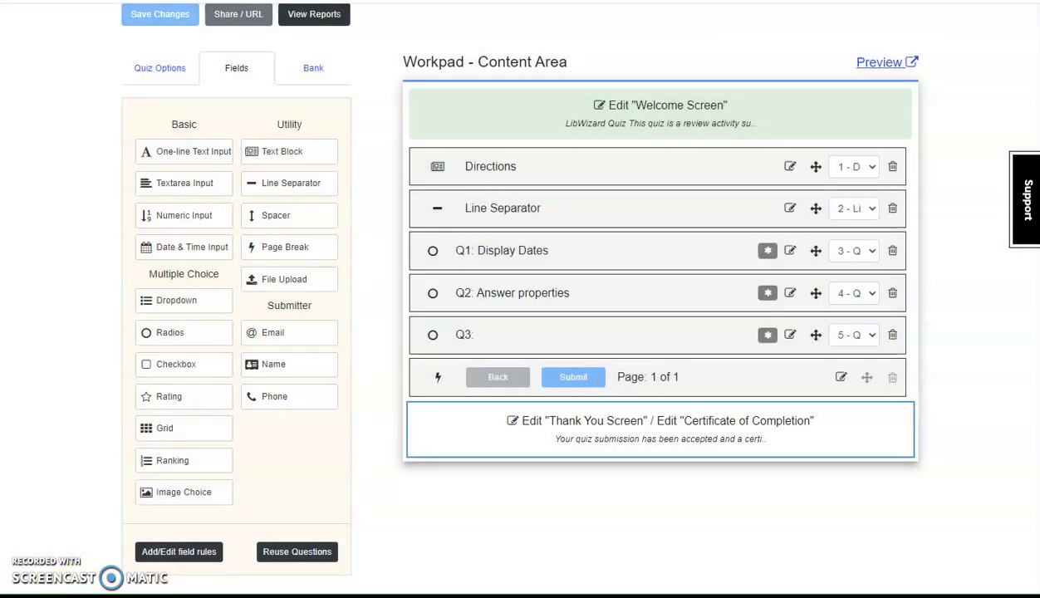
# Preview the quiz, answer the three questions True, False, False, and go to review.
pyautogui.click(882, 64)
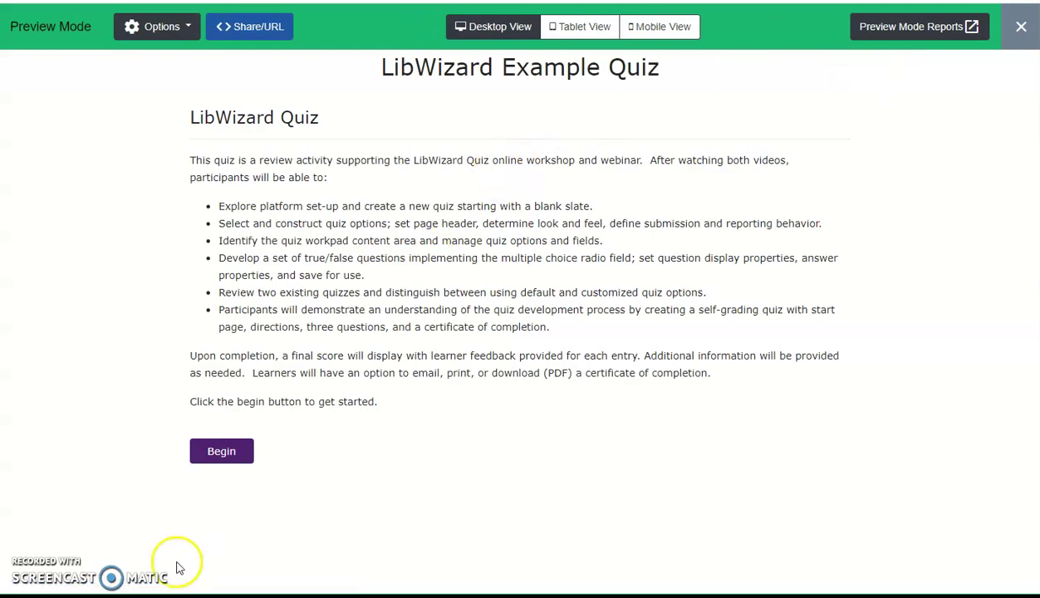
pyautogui.click(239, 455)
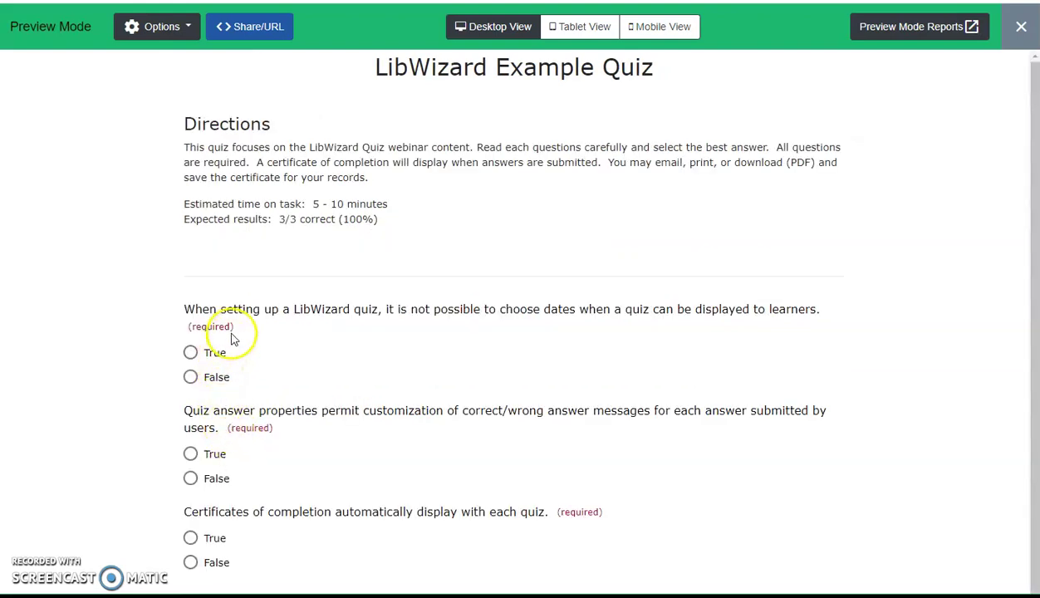
pyautogui.click(209, 354)
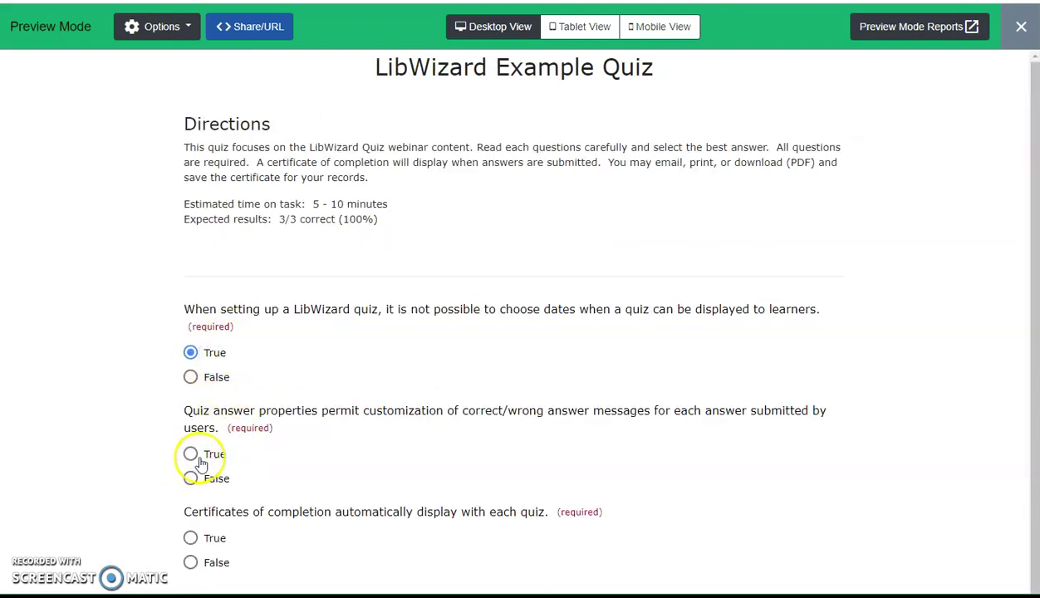
pyautogui.click(200, 479)
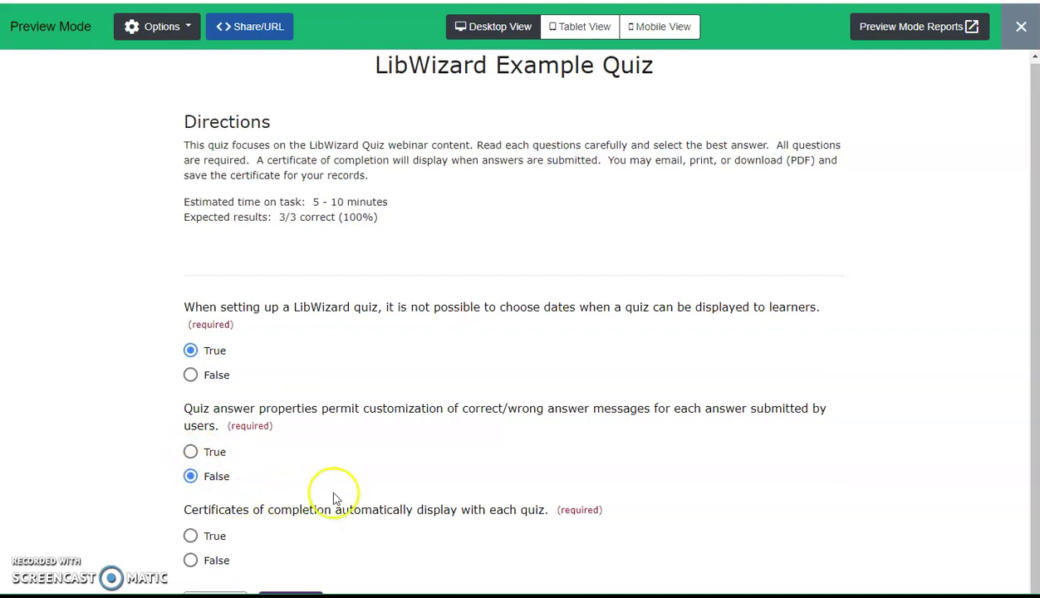
pyautogui.scroll(-1, 335, 497)
pyautogui.click(219, 515)
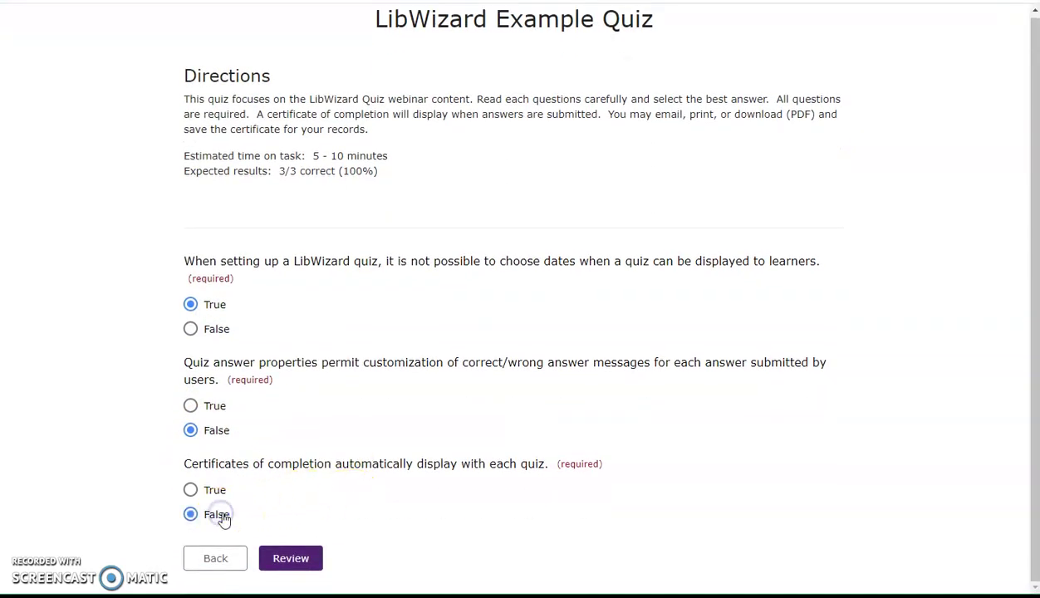
pyautogui.click(318, 566)
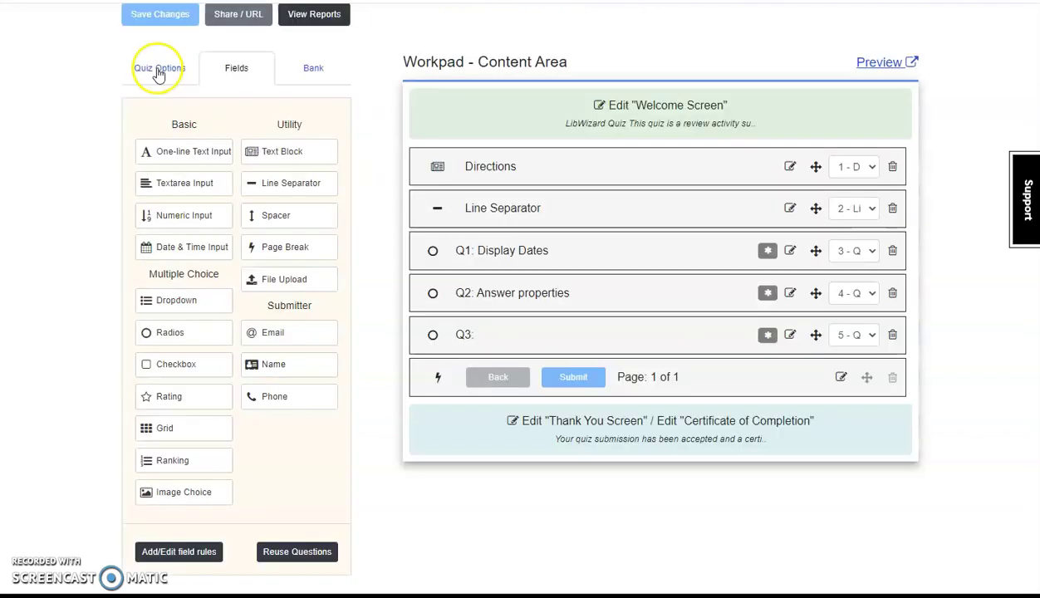
# Turn off Display a Review Page under Submission behavior, save, and reopen Preview.
pyautogui.click(157, 70)
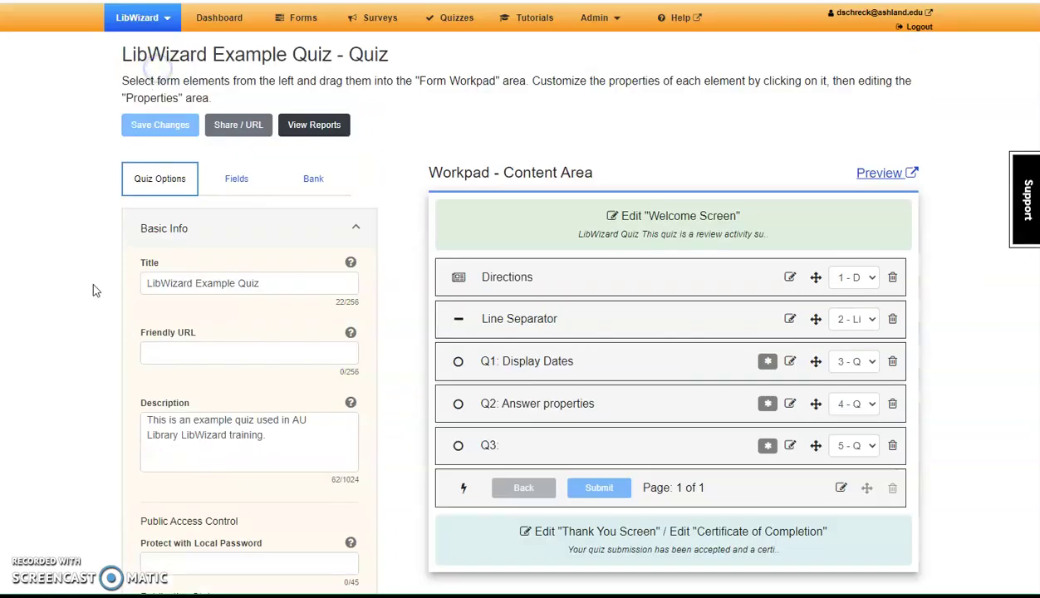
pyautogui.click(351, 229)
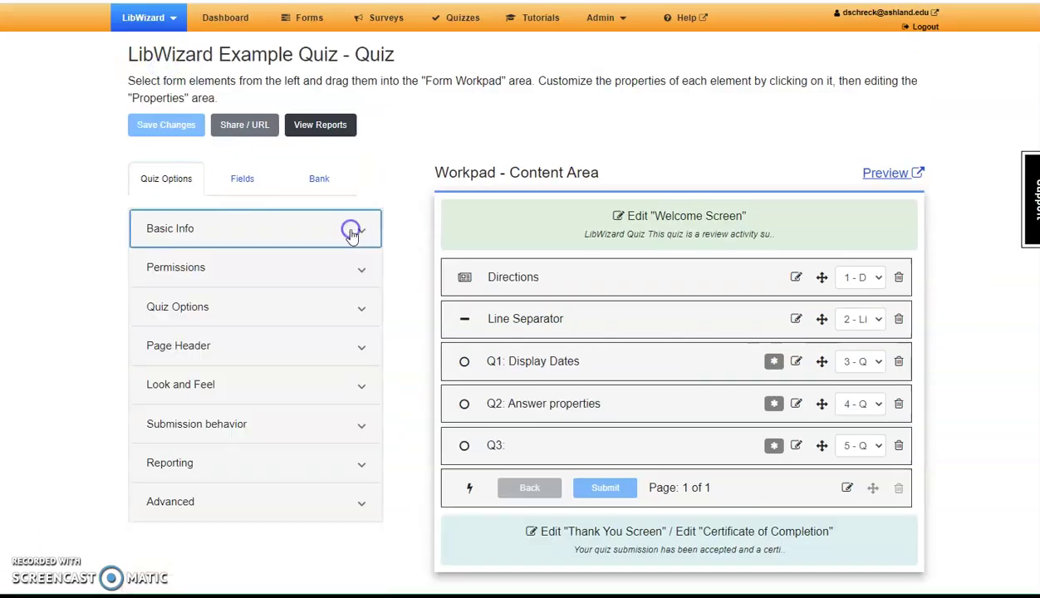
pyautogui.click(353, 424)
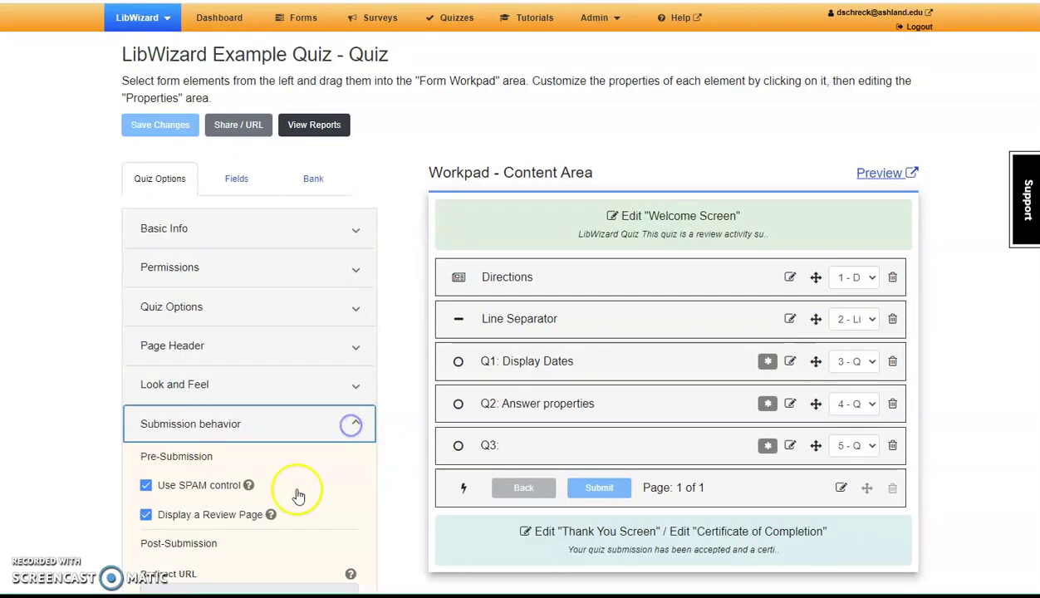
pyautogui.click(271, 515)
pyautogui.click(166, 521)
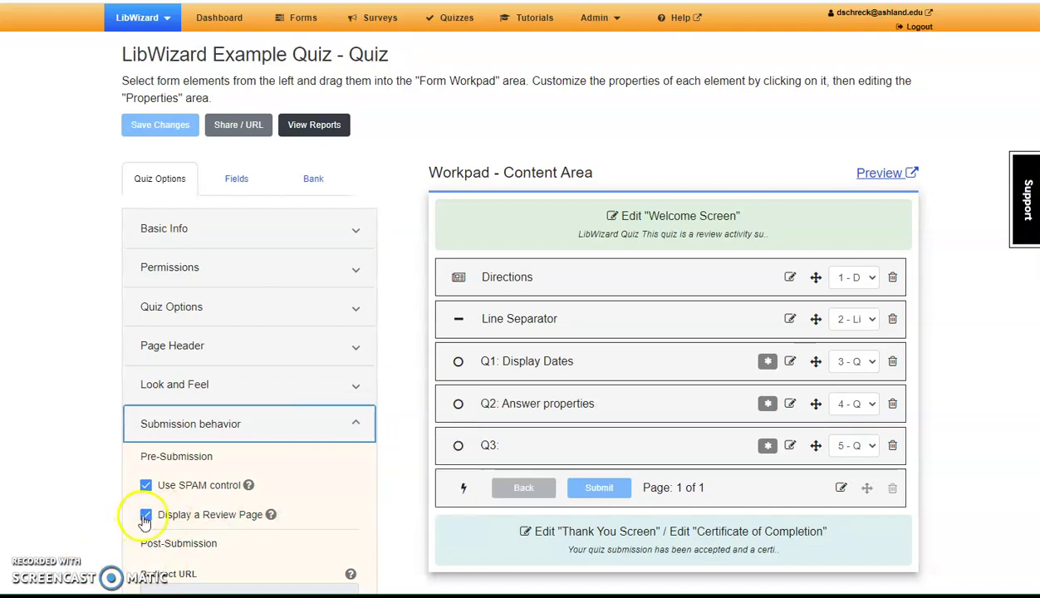
pyautogui.click(145, 516)
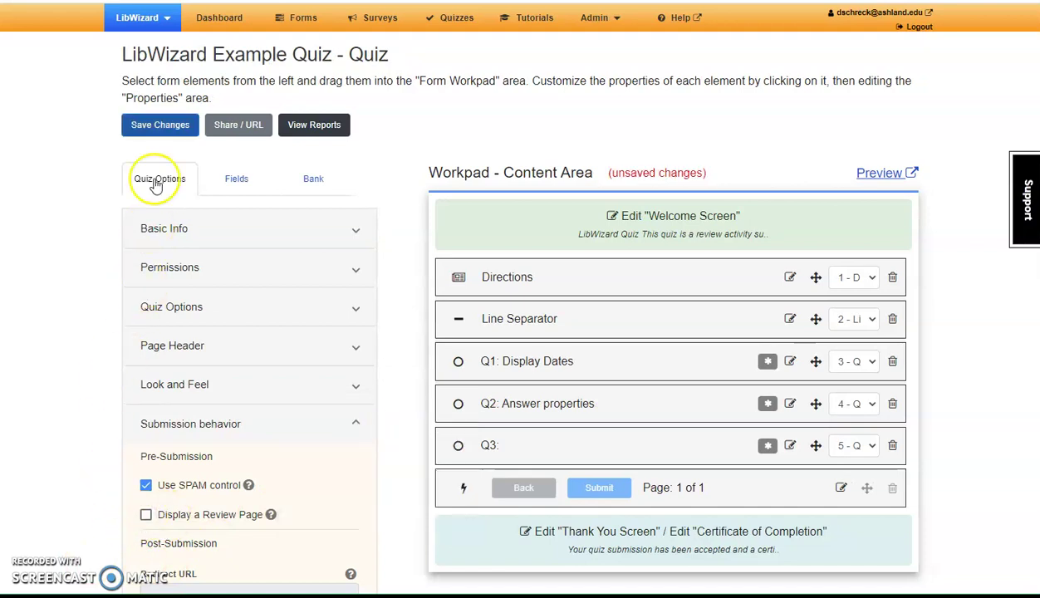
pyautogui.click(162, 125)
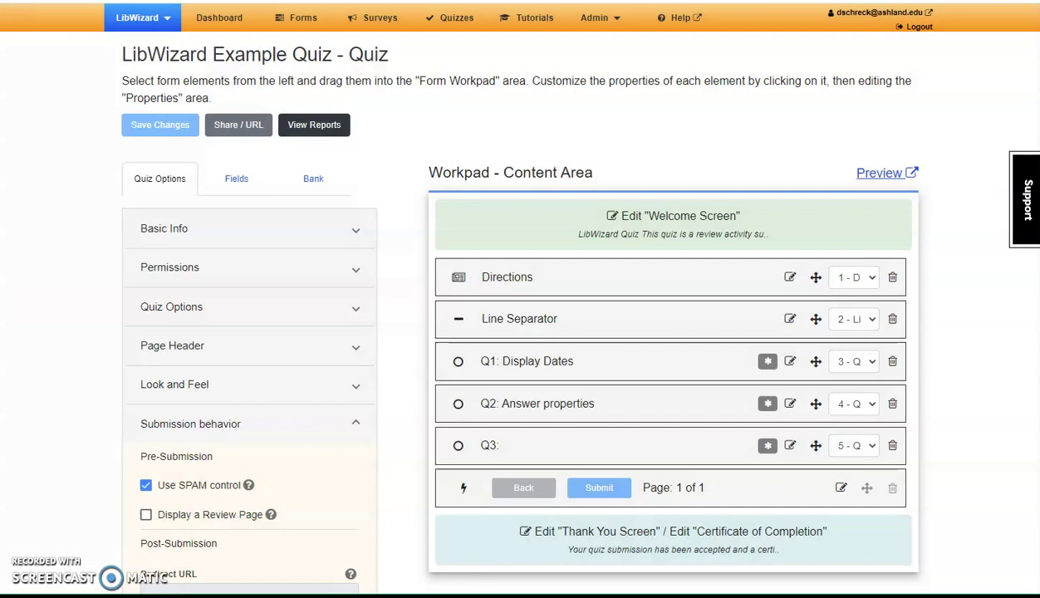
pyautogui.click(885, 177)
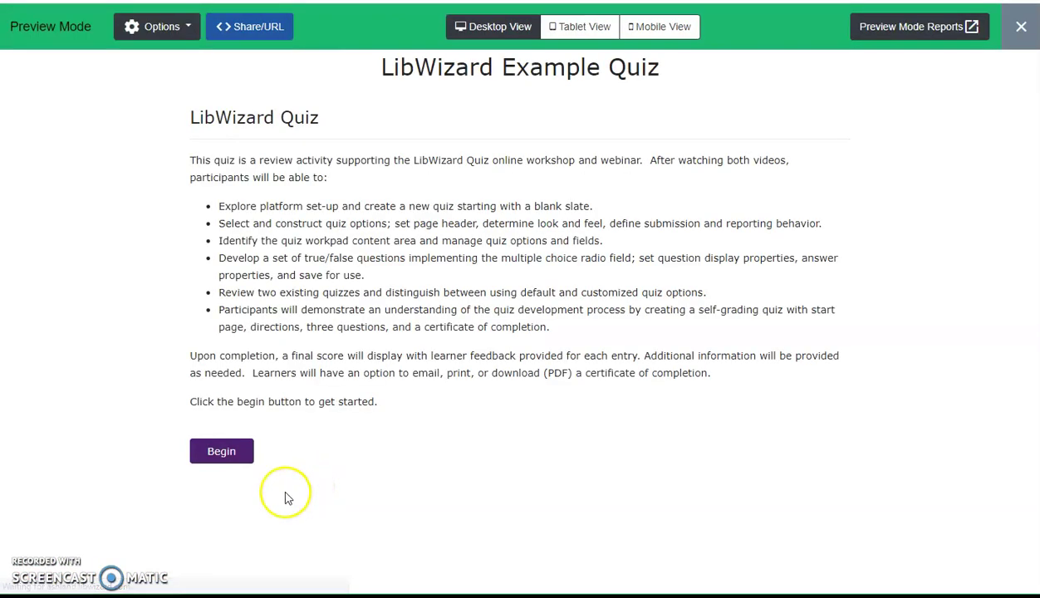
# Begin the preview quiz, answer True to all three questions, and submit to see the correct/wrong feedback.
pyautogui.click(214, 455)
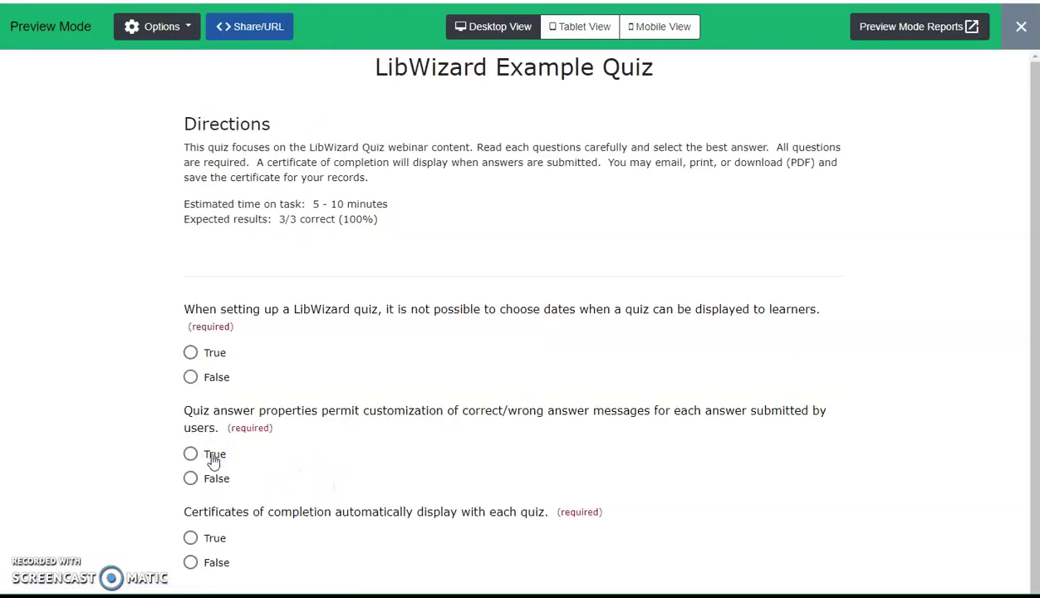
pyautogui.click(213, 457)
pyautogui.click(214, 353)
pyautogui.click(219, 540)
pyautogui.scroll(-2, 439, 533)
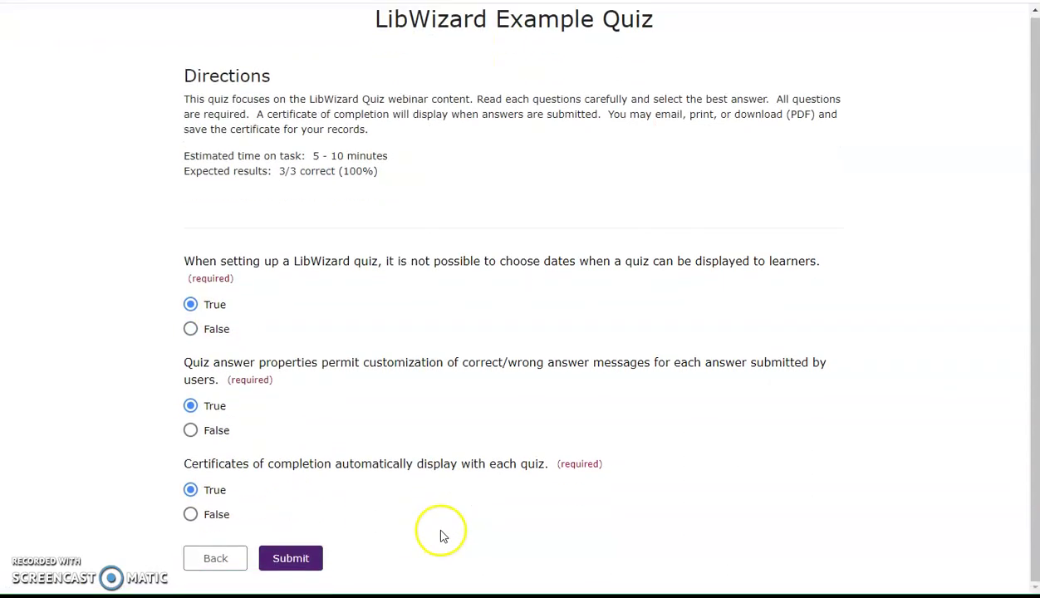
pyautogui.click(291, 558)
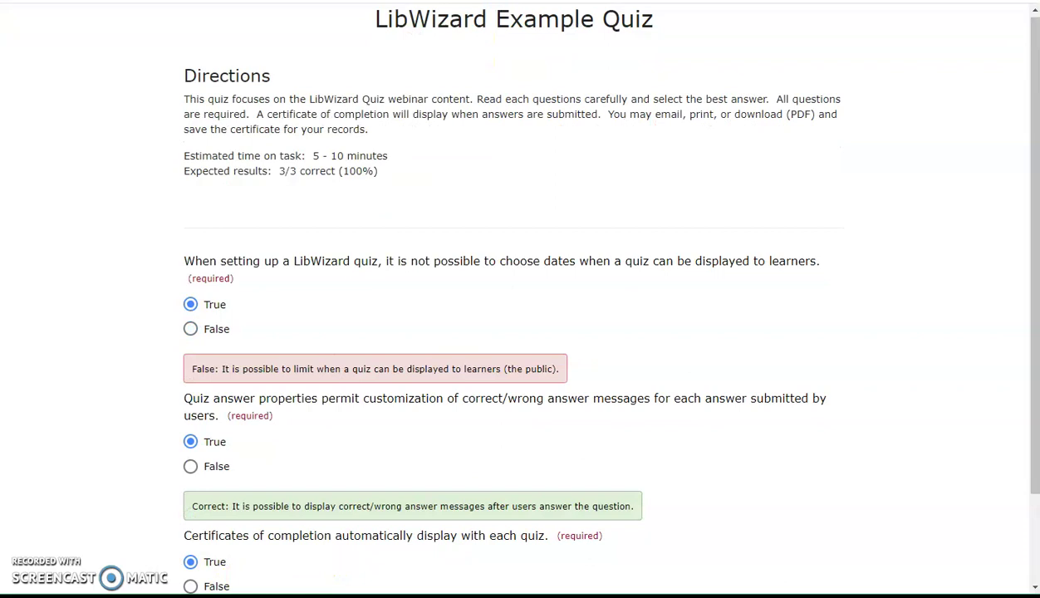
pyautogui.scroll(-2, 77, 447)
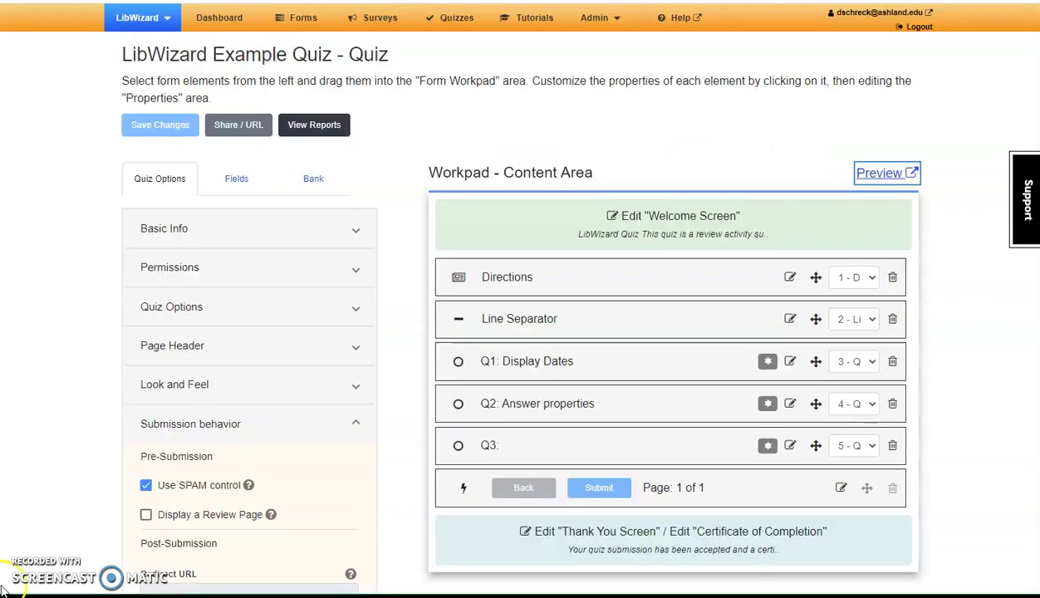
# Uncheck Display Back Button under Quiz Options and save the quiz changes.
pyautogui.click(263, 310)
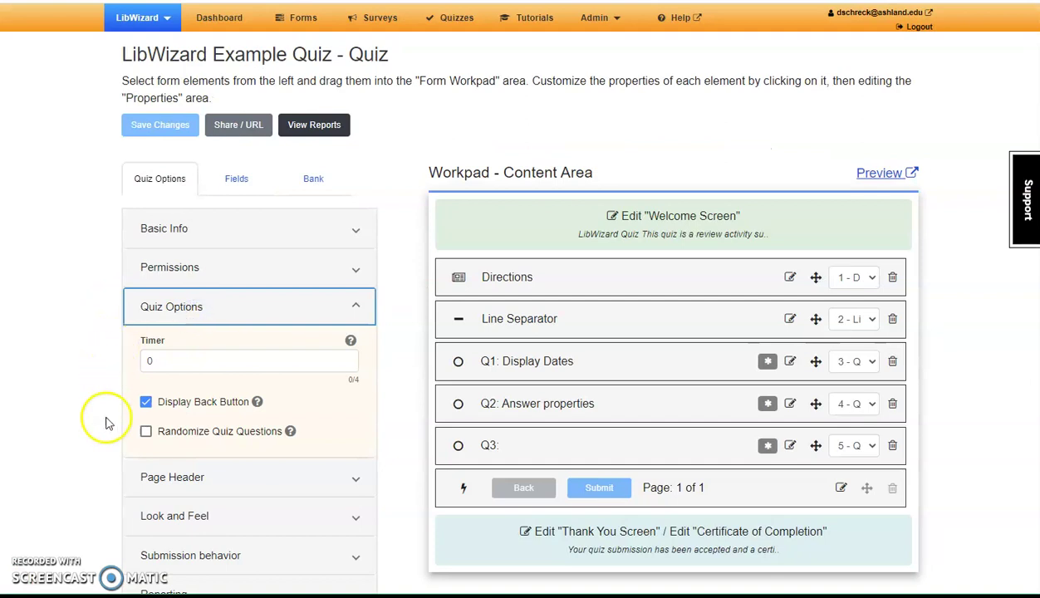
pyautogui.click(146, 402)
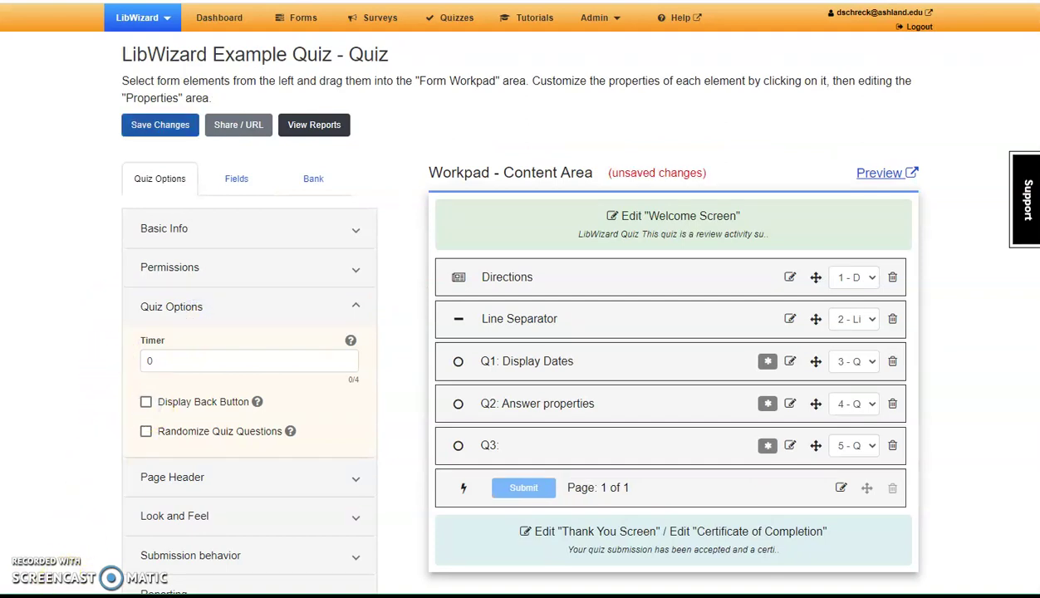
pyautogui.click(157, 125)
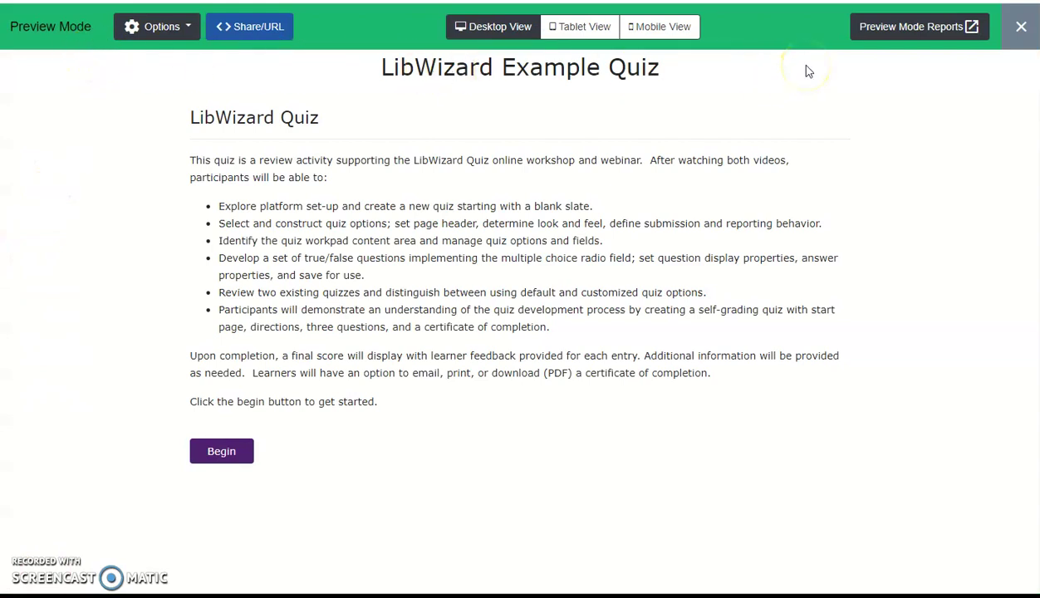
pyautogui.click(183, 29)
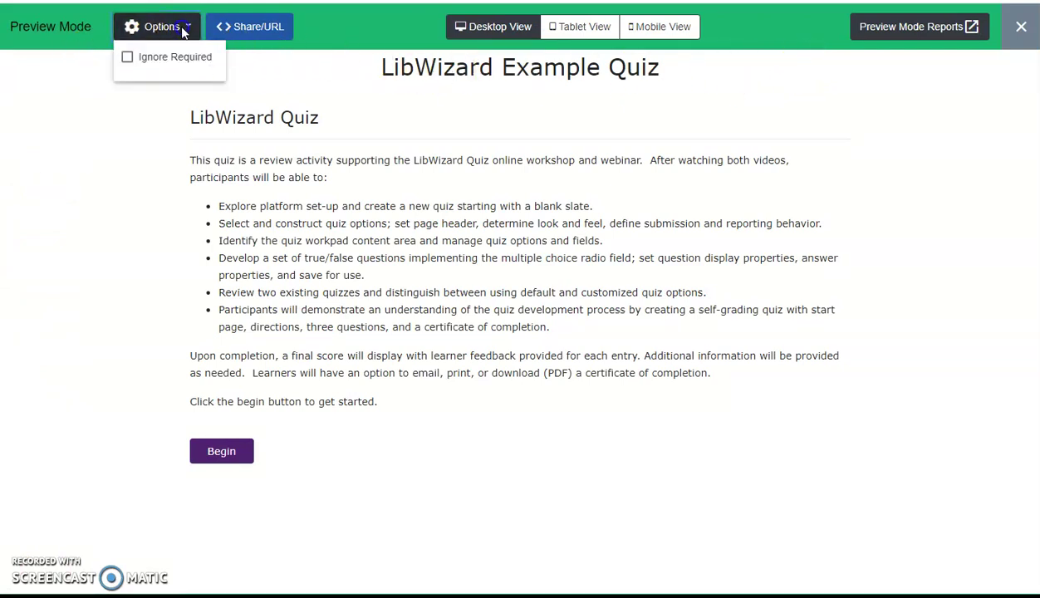
pyautogui.click(184, 29)
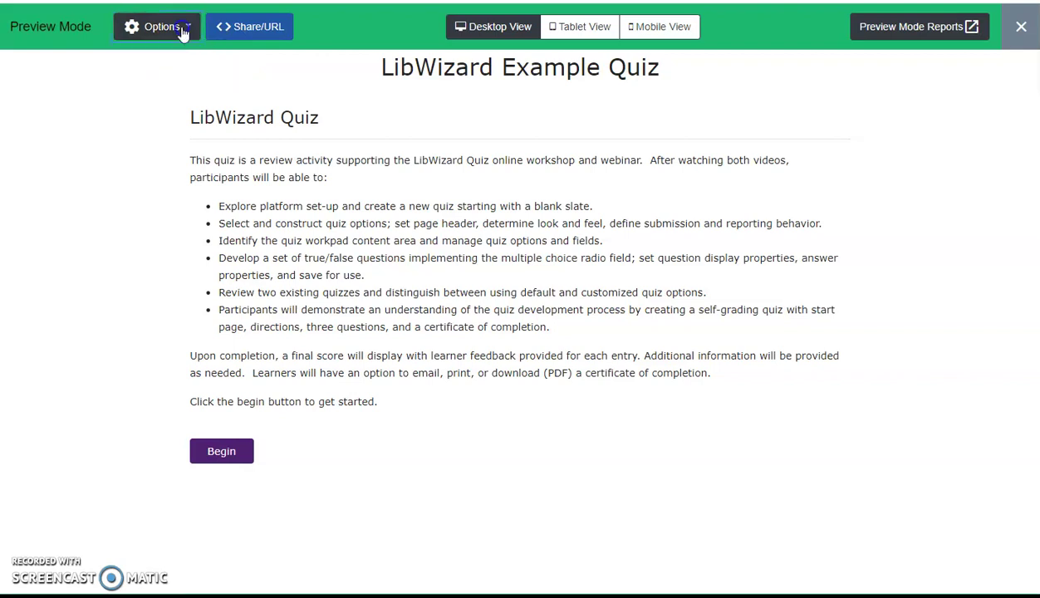
pyautogui.click(263, 34)
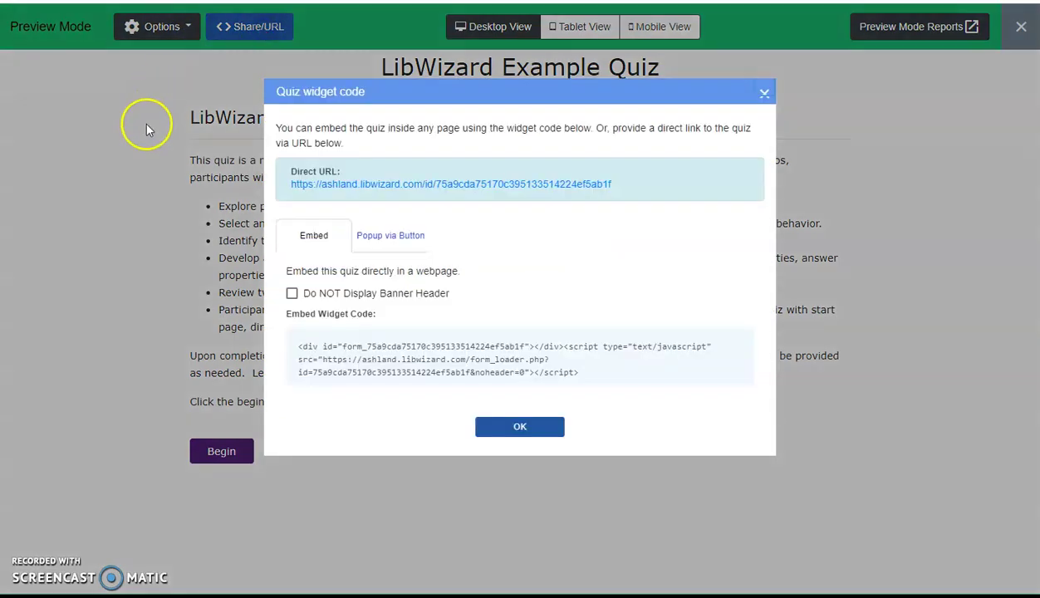
pyautogui.click(542, 435)
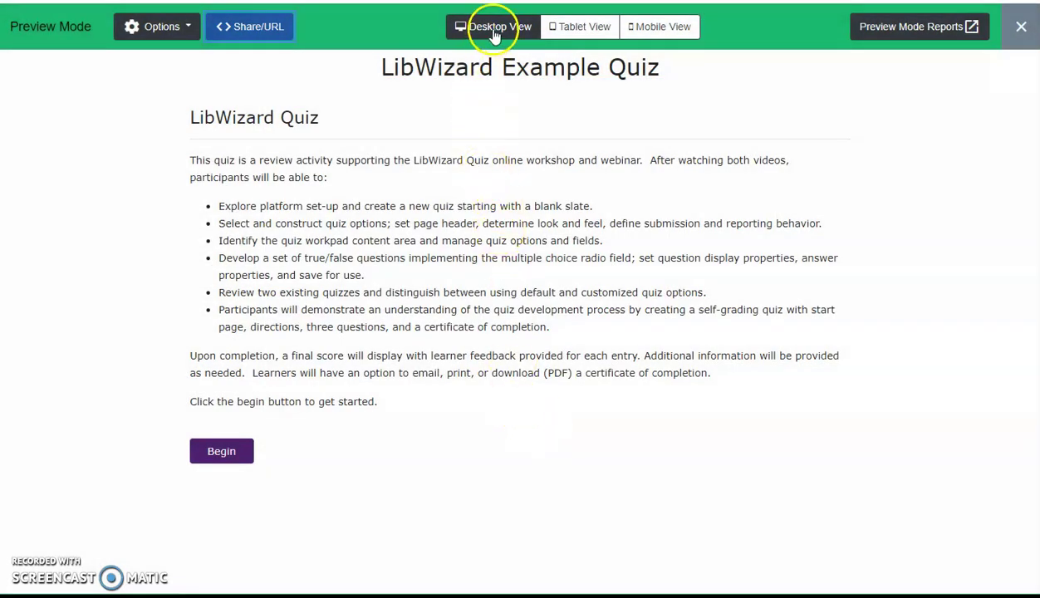
pyautogui.click(576, 30)
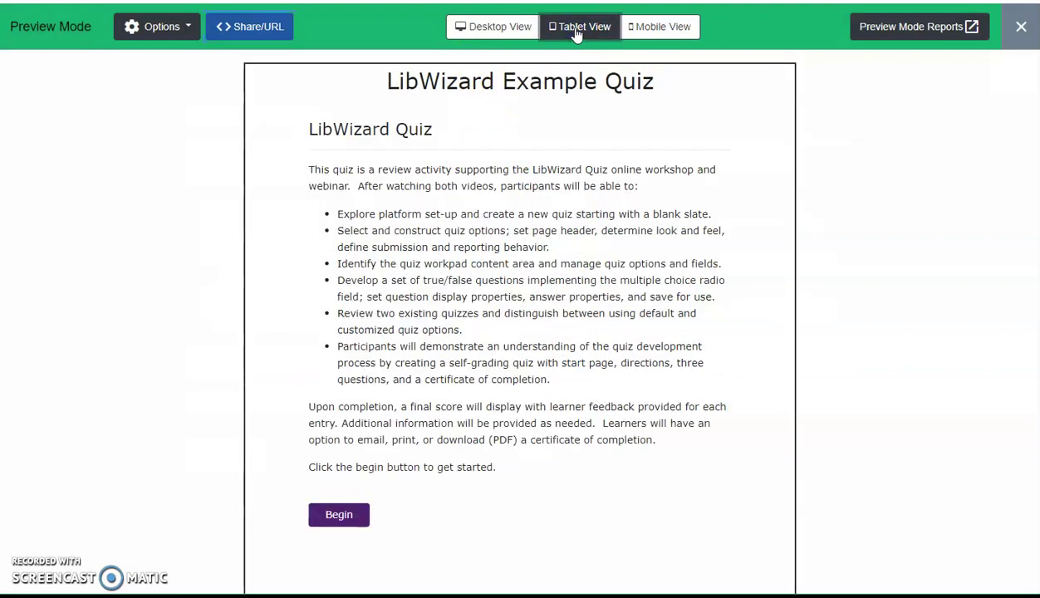
pyautogui.click(675, 30)
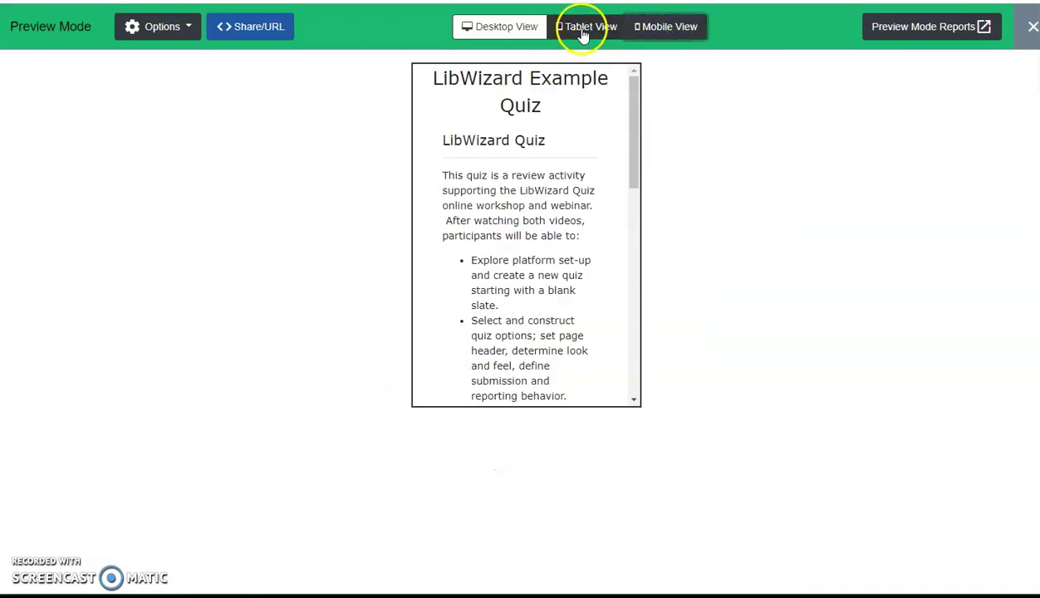
pyautogui.click(523, 28)
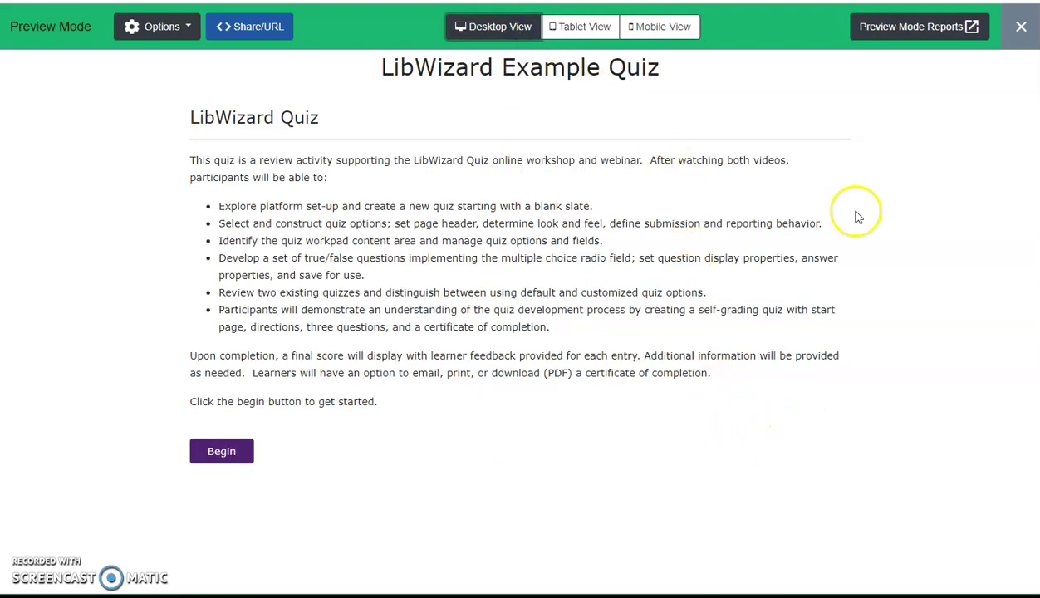
pyautogui.click(891, 30)
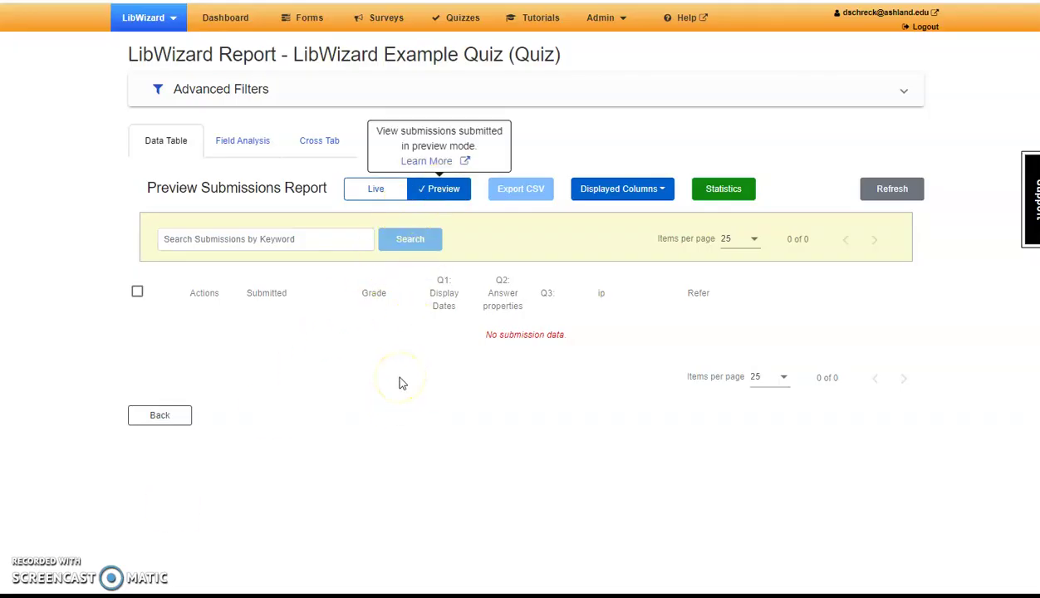
pyautogui.click(376, 188)
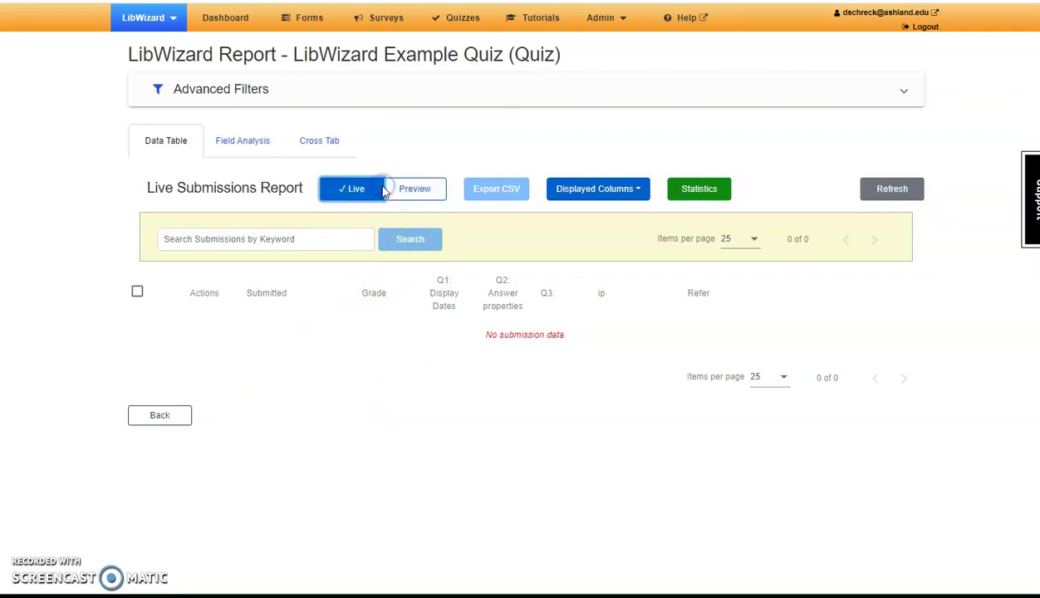
pyautogui.click(418, 191)
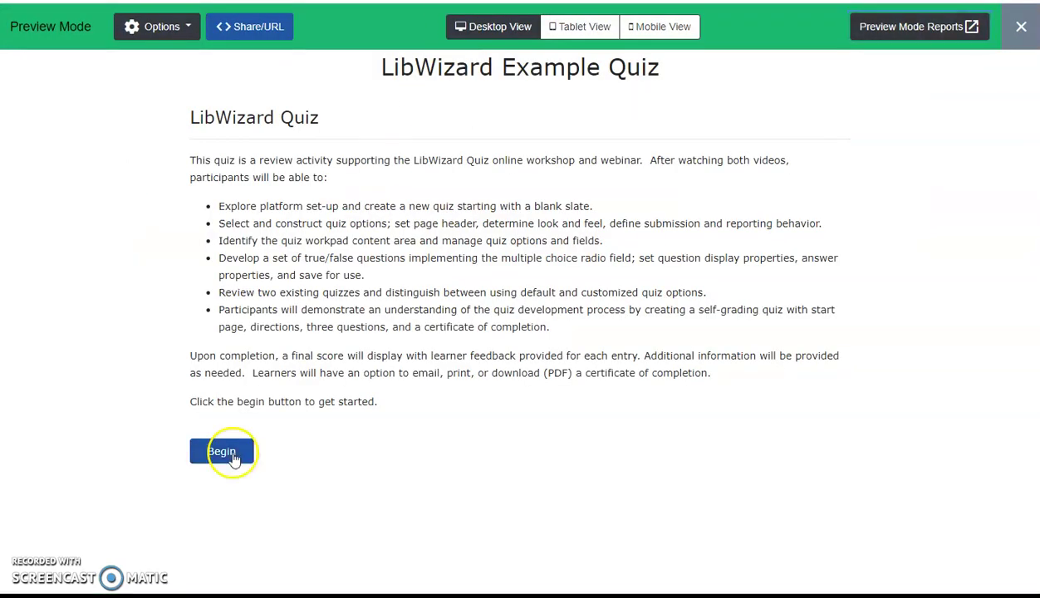
# Begin the preview quiz and answer True, False, False to the three questions.
pyautogui.click(228, 453)
pyautogui.click(221, 357)
pyautogui.click(197, 480)
pyautogui.click(211, 565)
pyautogui.scroll(-1, 320, 514)
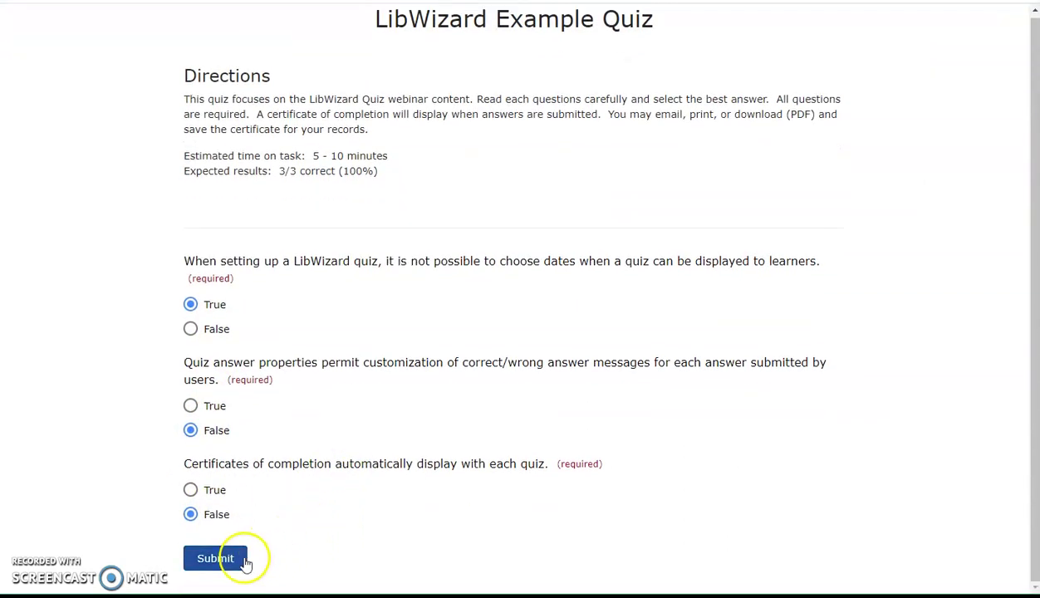
# Submit and finish the quiz for a 1-of-3 (33.33%) certificate, then return to the editor.
pyautogui.click(238, 558)
pyautogui.scroll(-2, 181, 553)
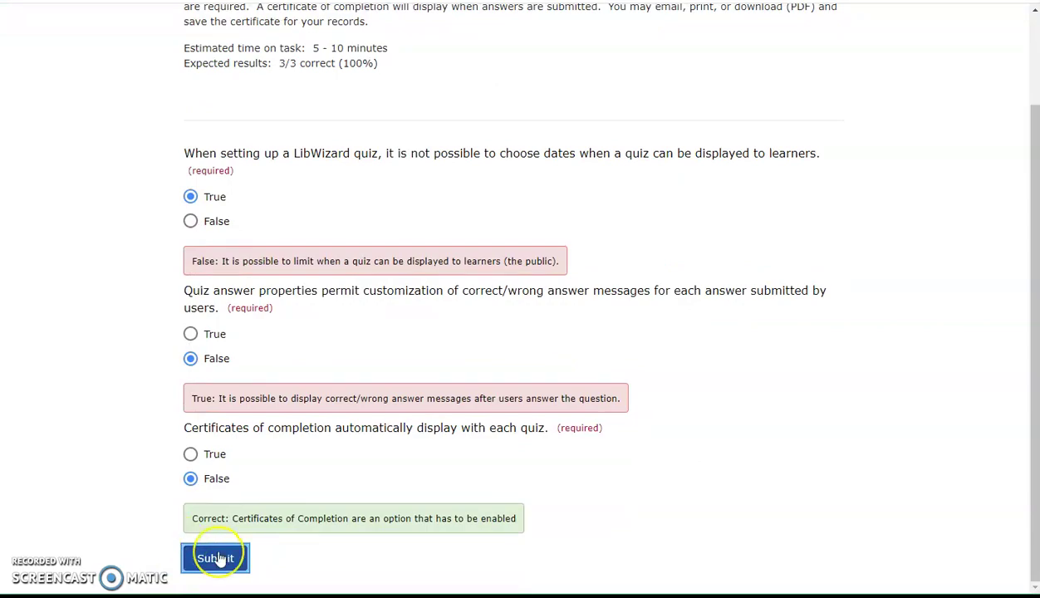
pyautogui.click(217, 558)
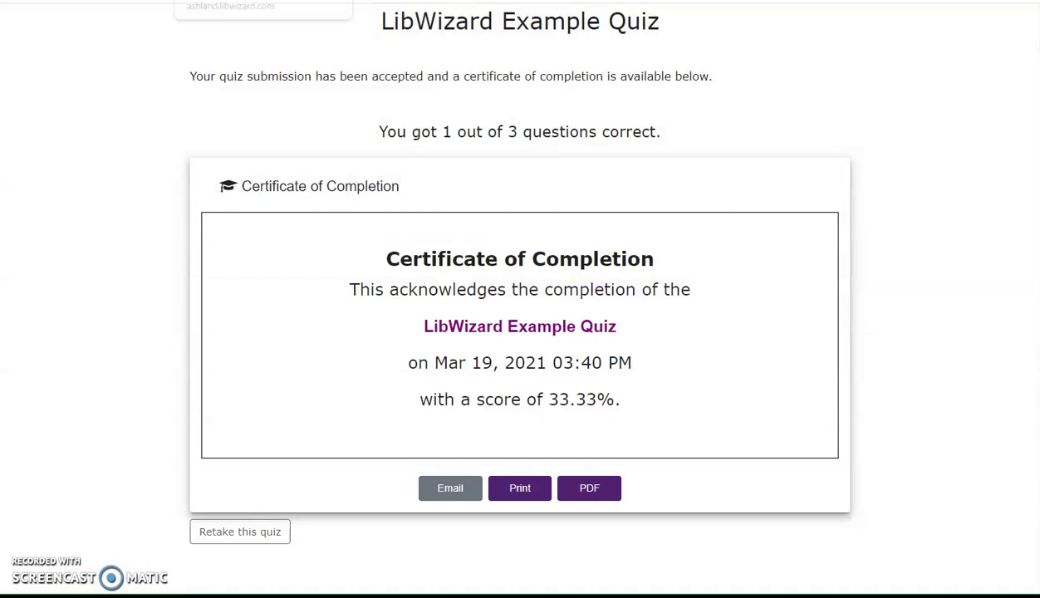
pyautogui.hotkey('ctrl', 'Tab')
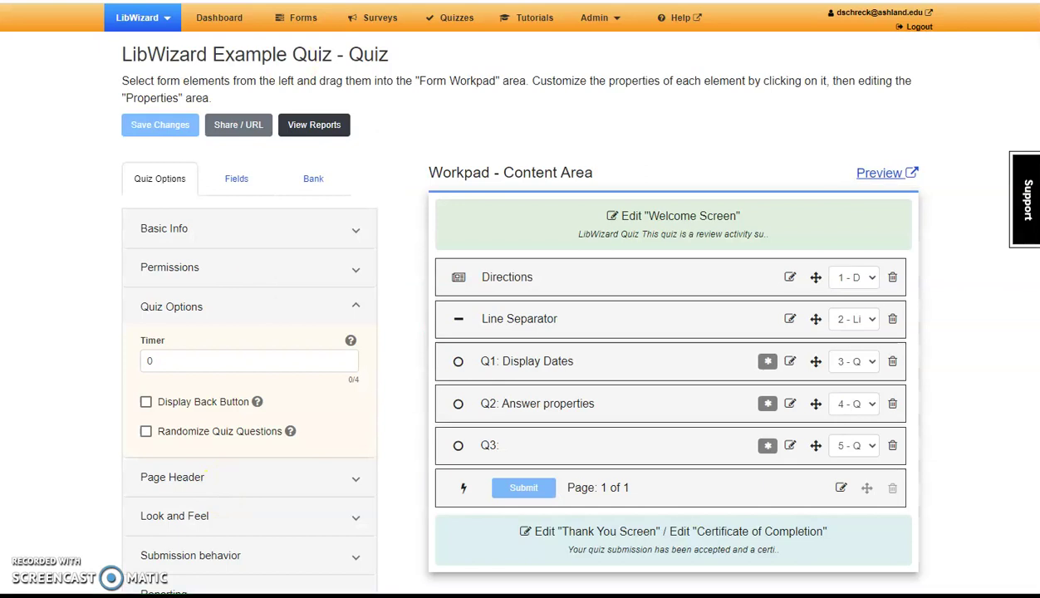
# Go to the Dashboard, which lists the LibWizard Example Quiz under recent activity.
pyautogui.click(240, 26)
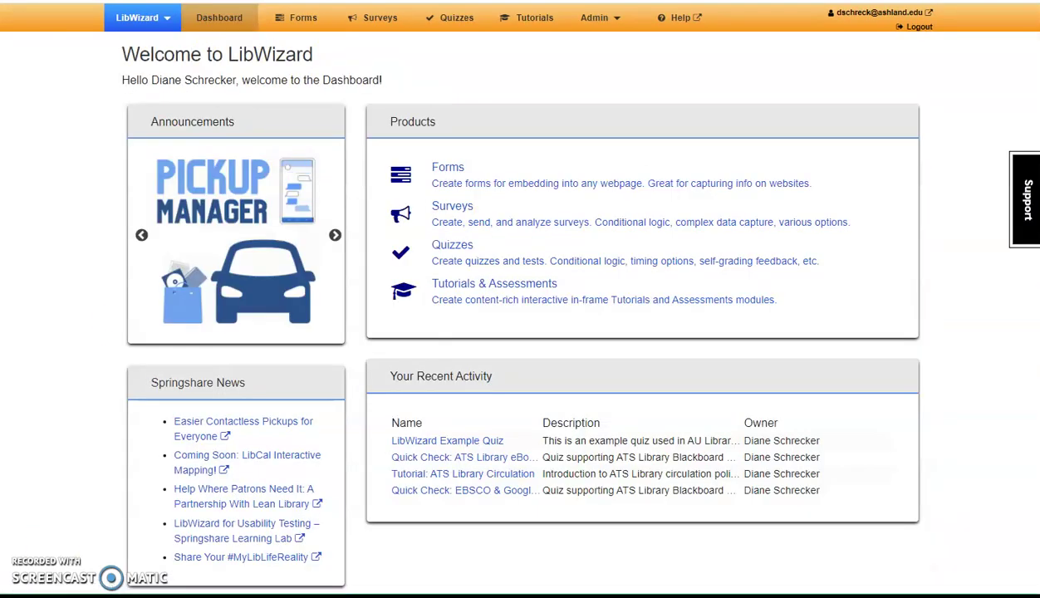